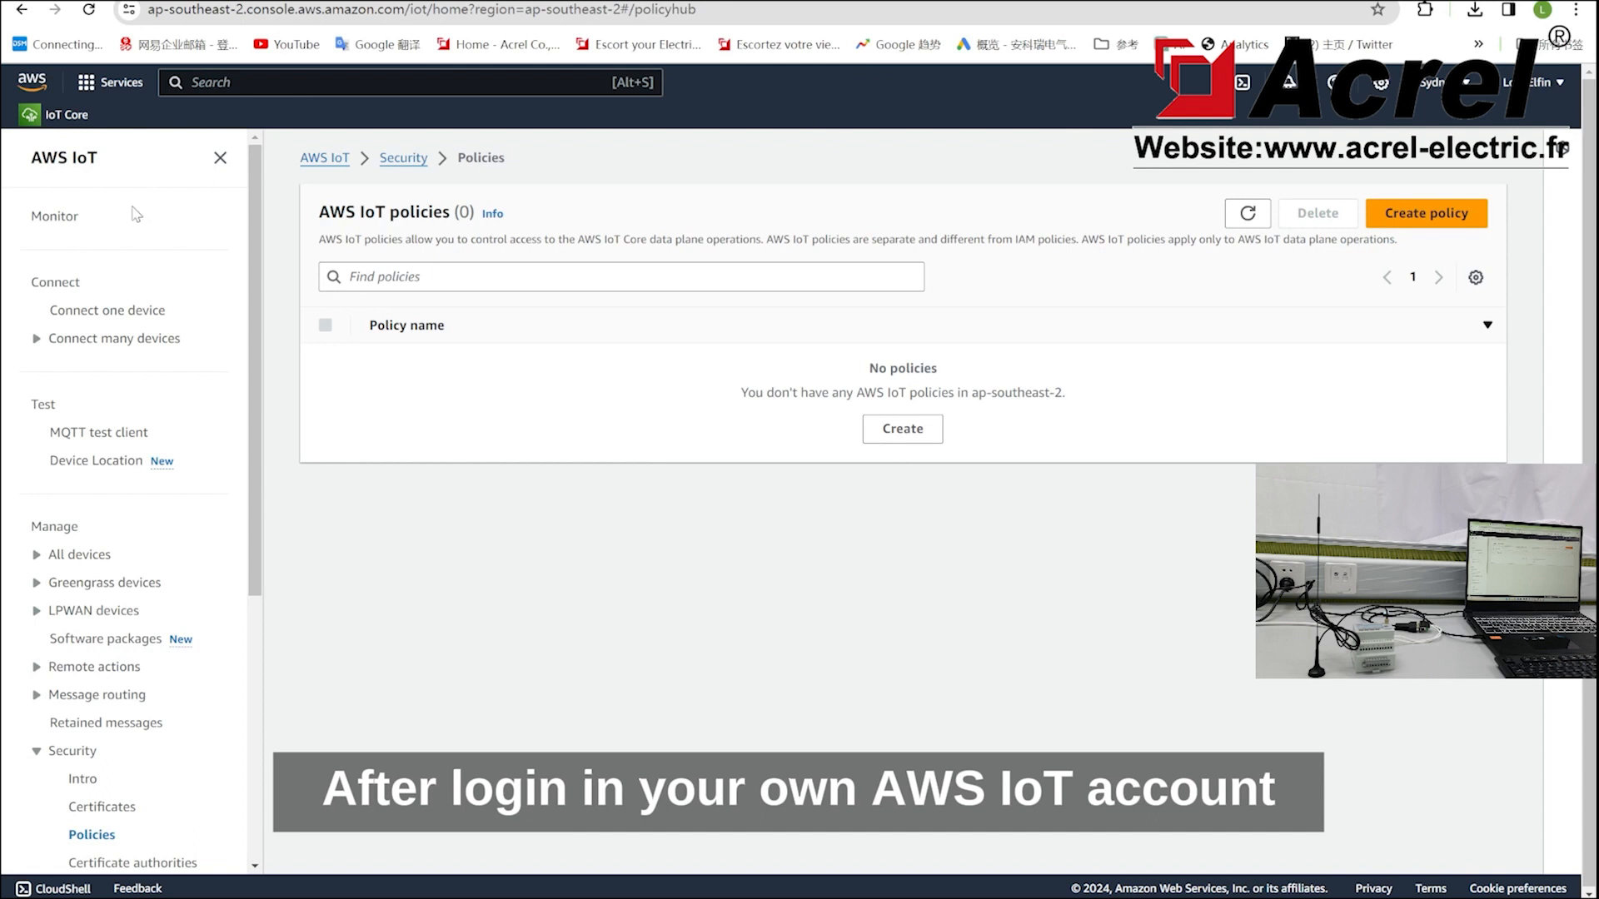
scroll(103, 574, down, 3)
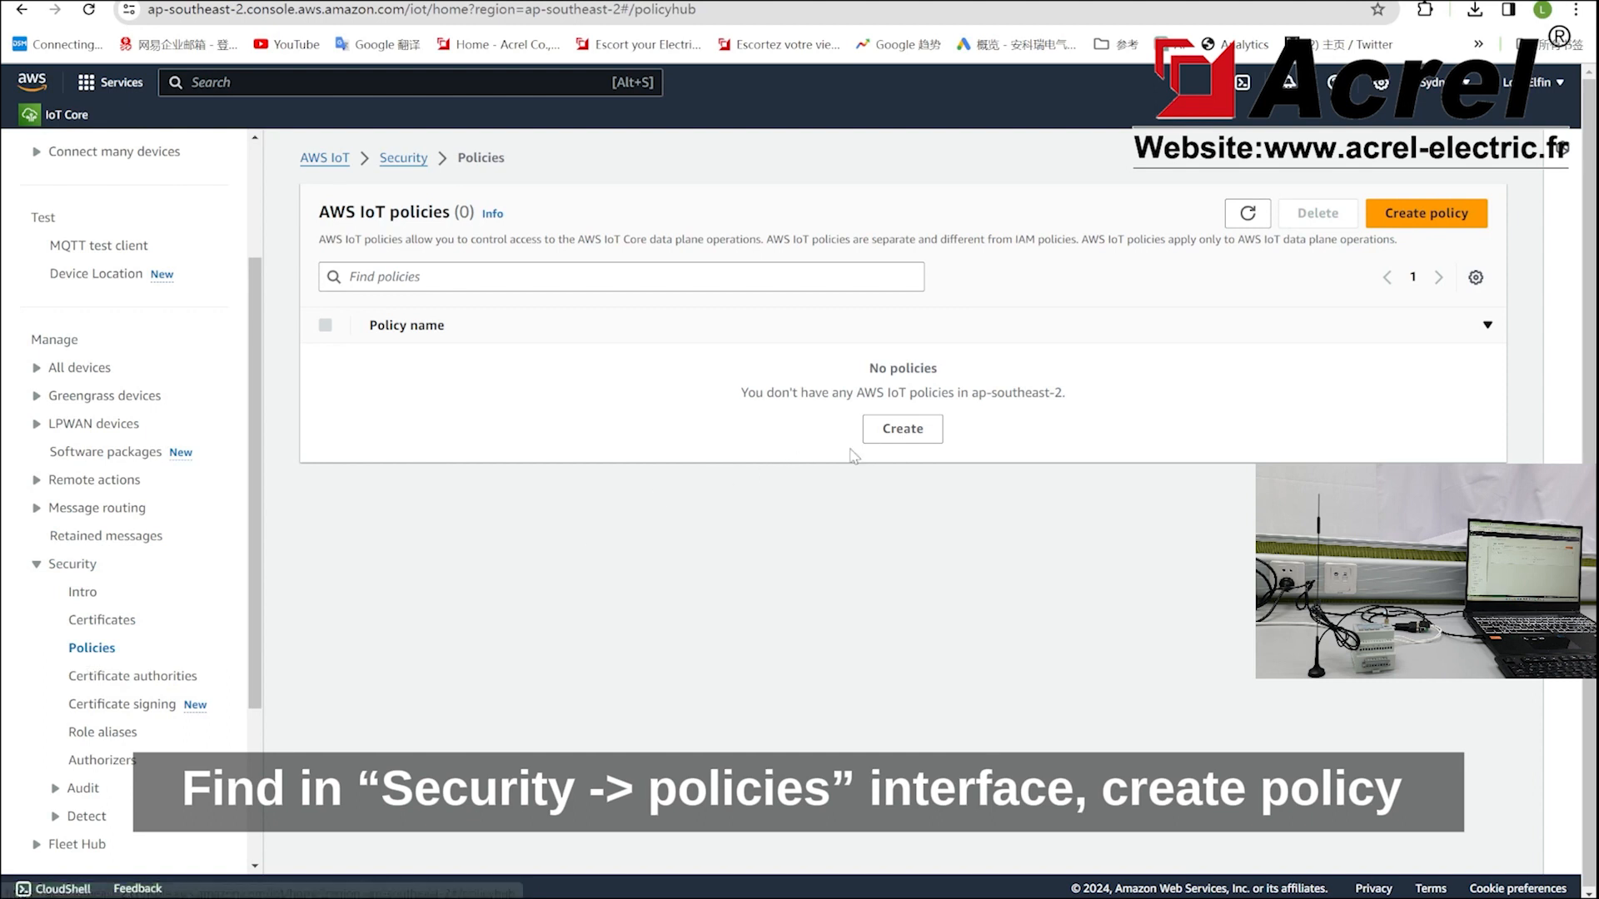
Step: Create policy ADW300-4GHW-Policy with effect Allow, action * and resource *, and save it
click(915, 430)
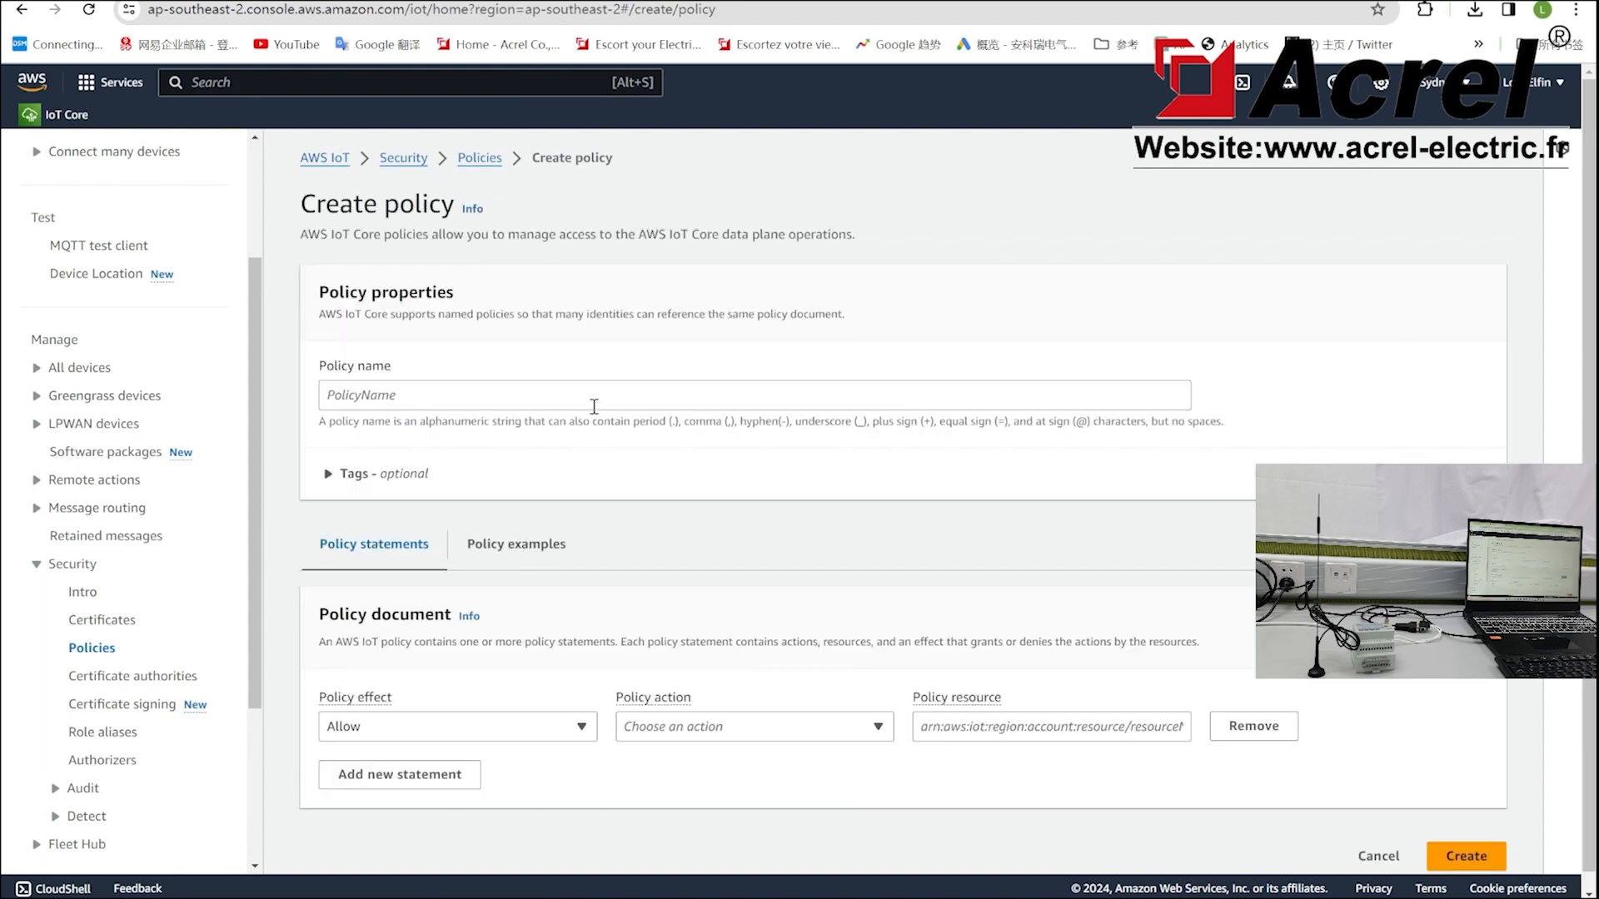
click(593, 397)
text(A)
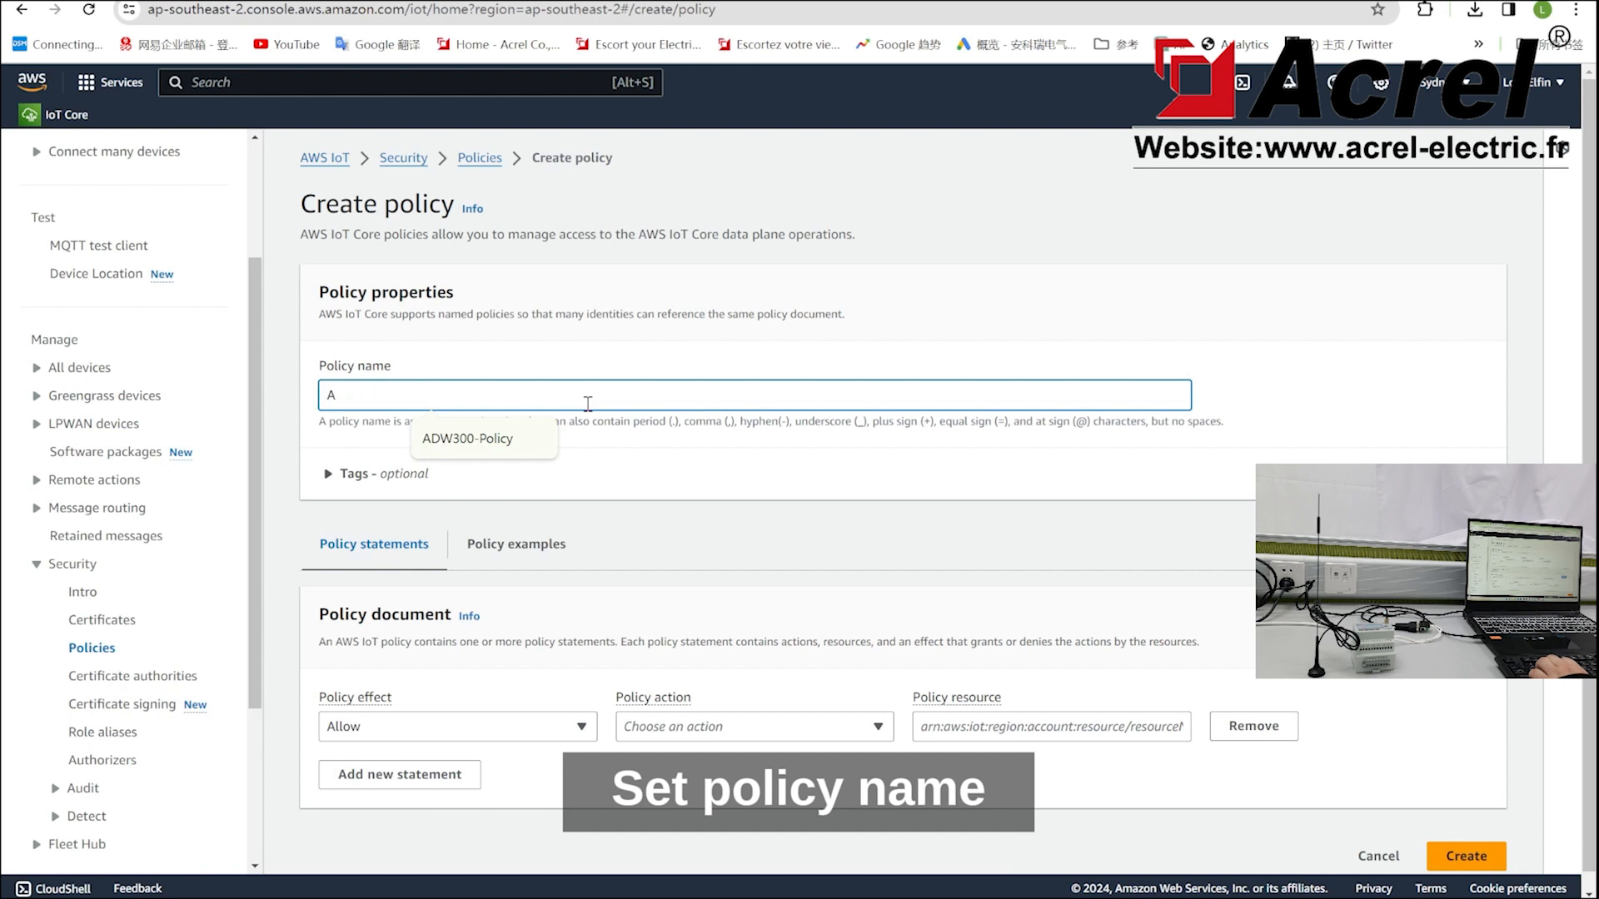
text(DW300-4)
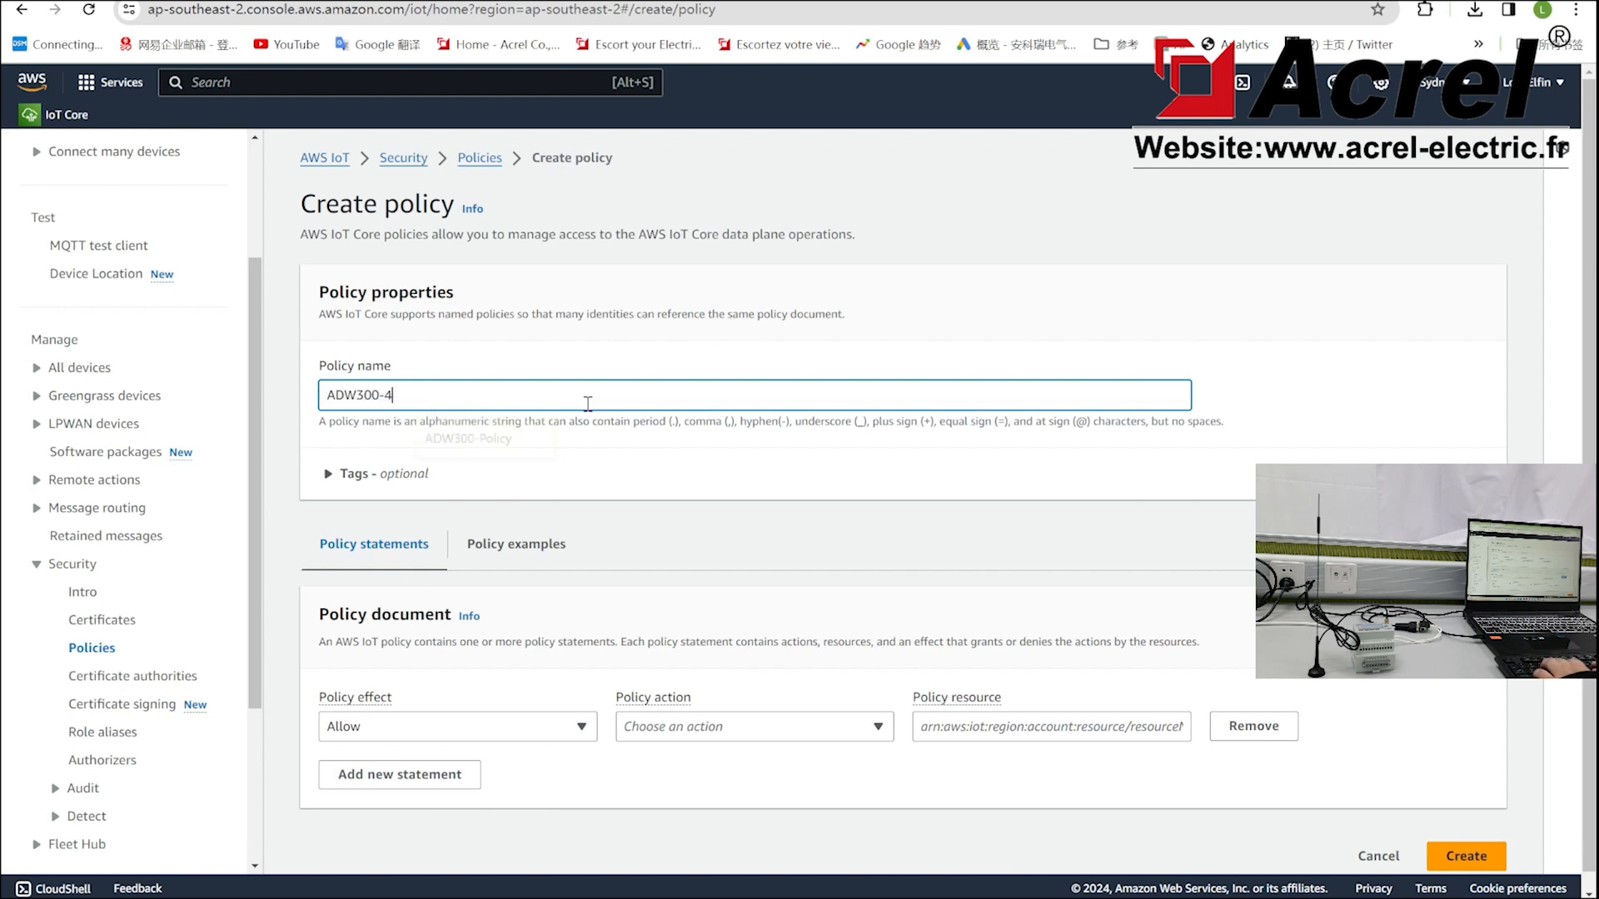
text(GHW-Po)
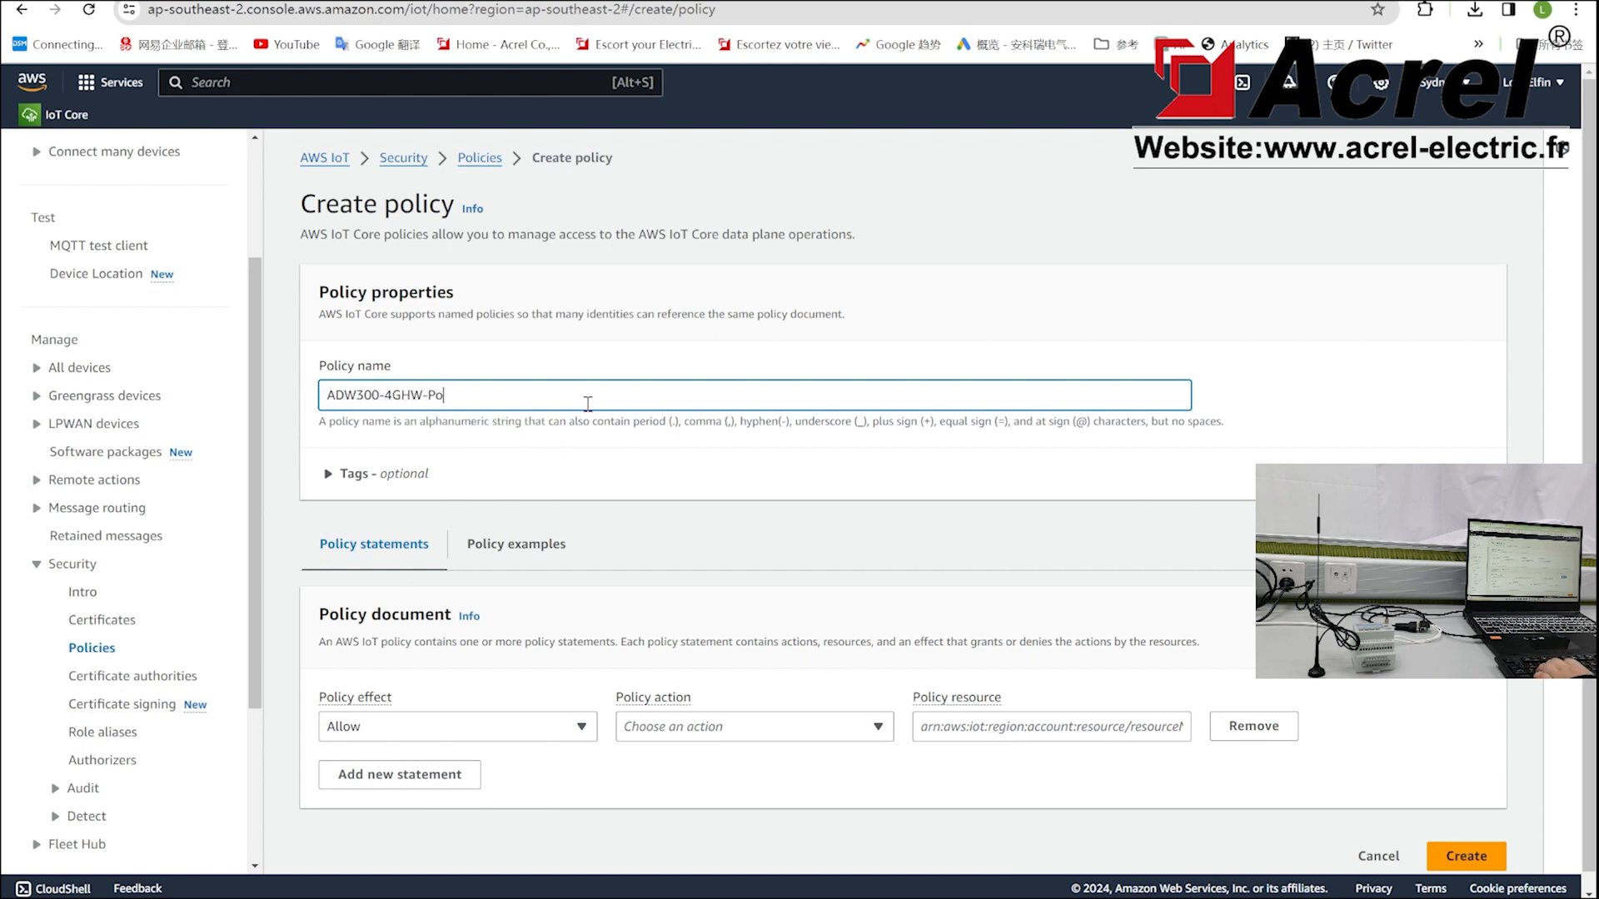
text(licy)
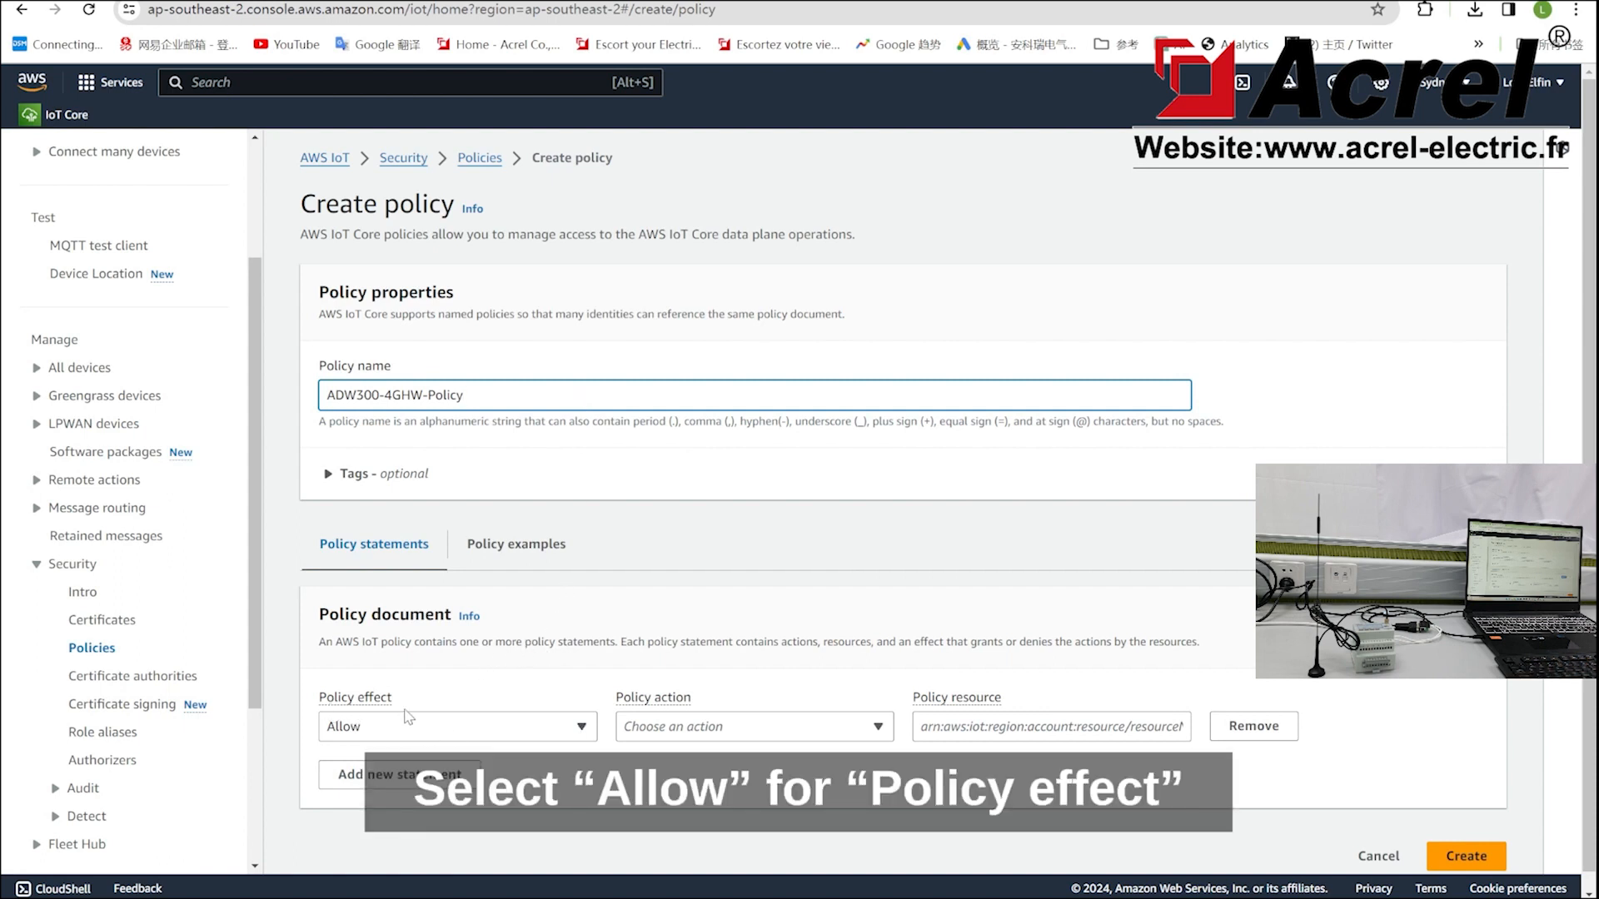
click(750, 725)
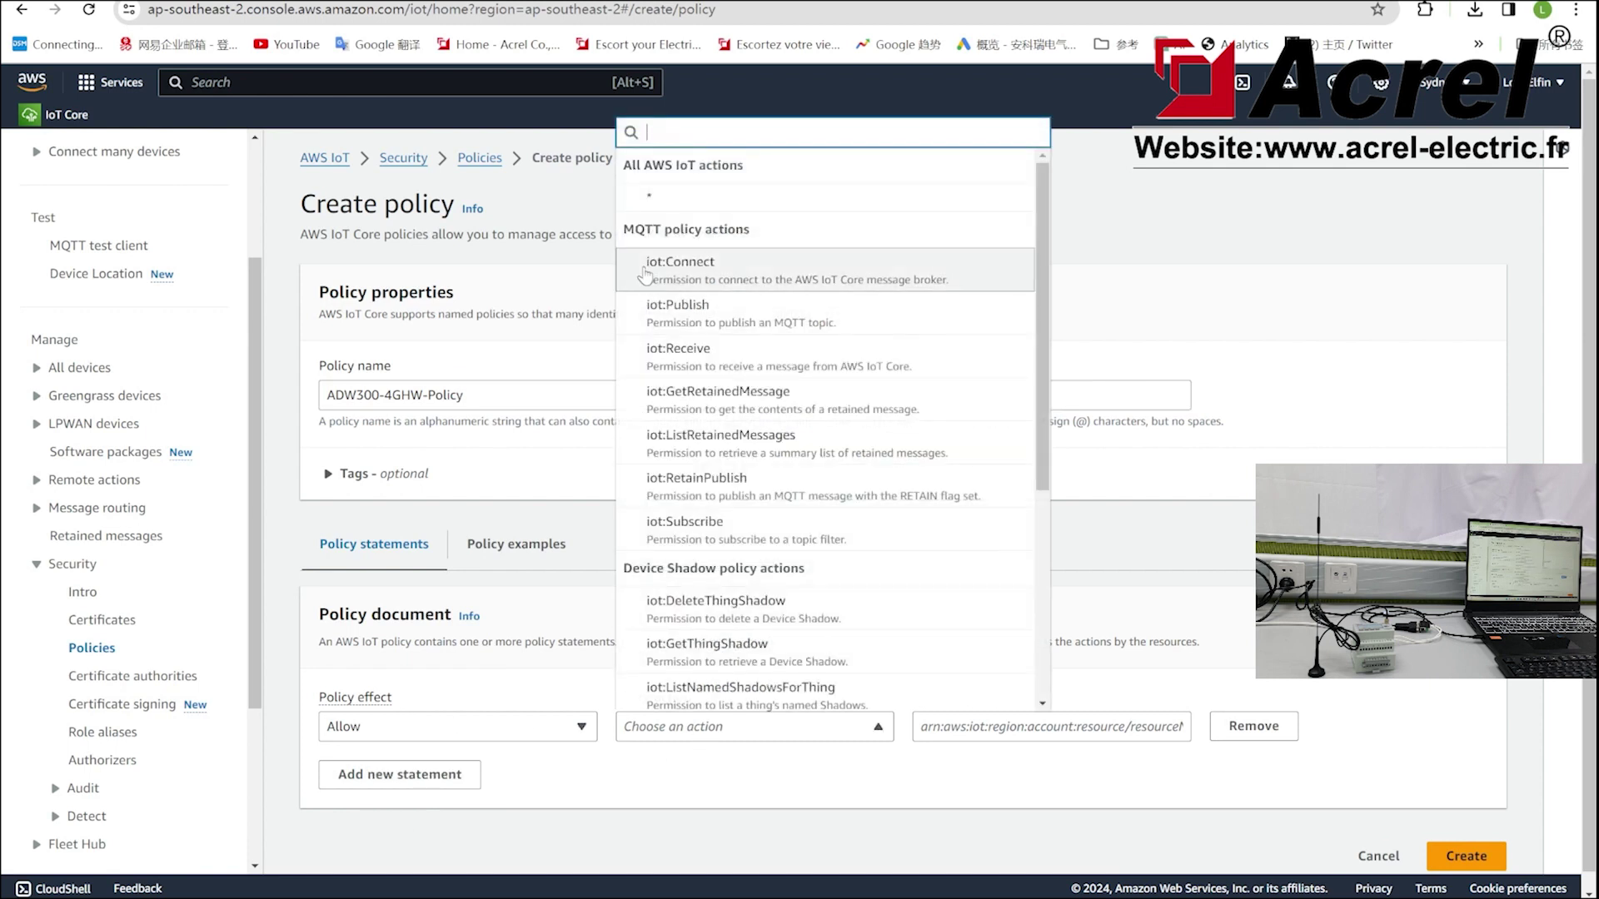
click(666, 199)
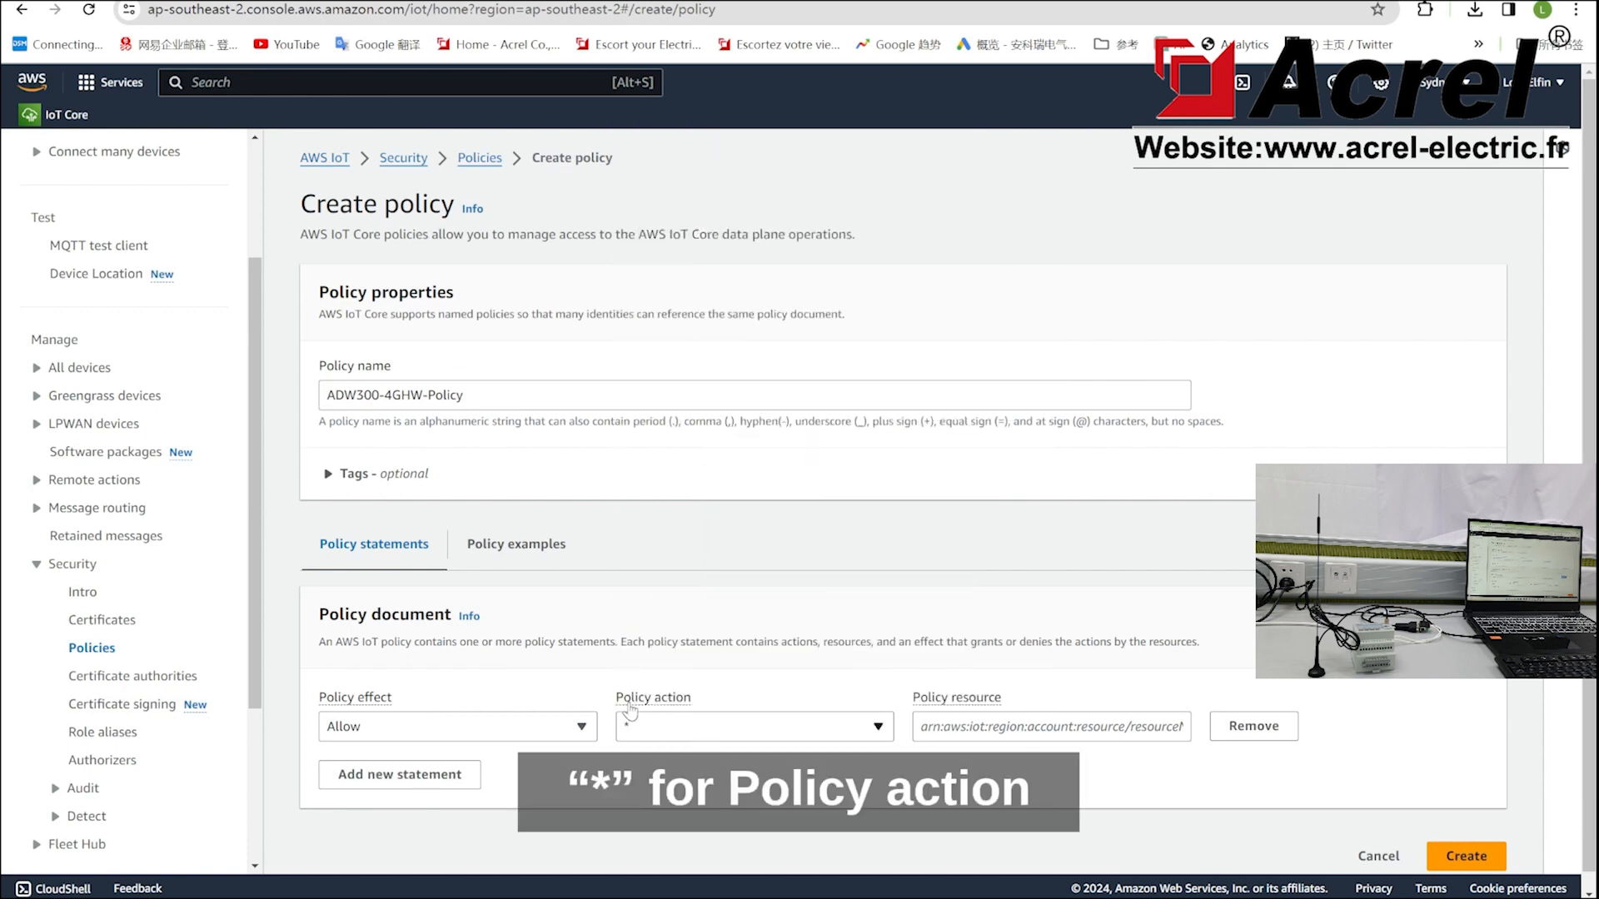
click(948, 731)
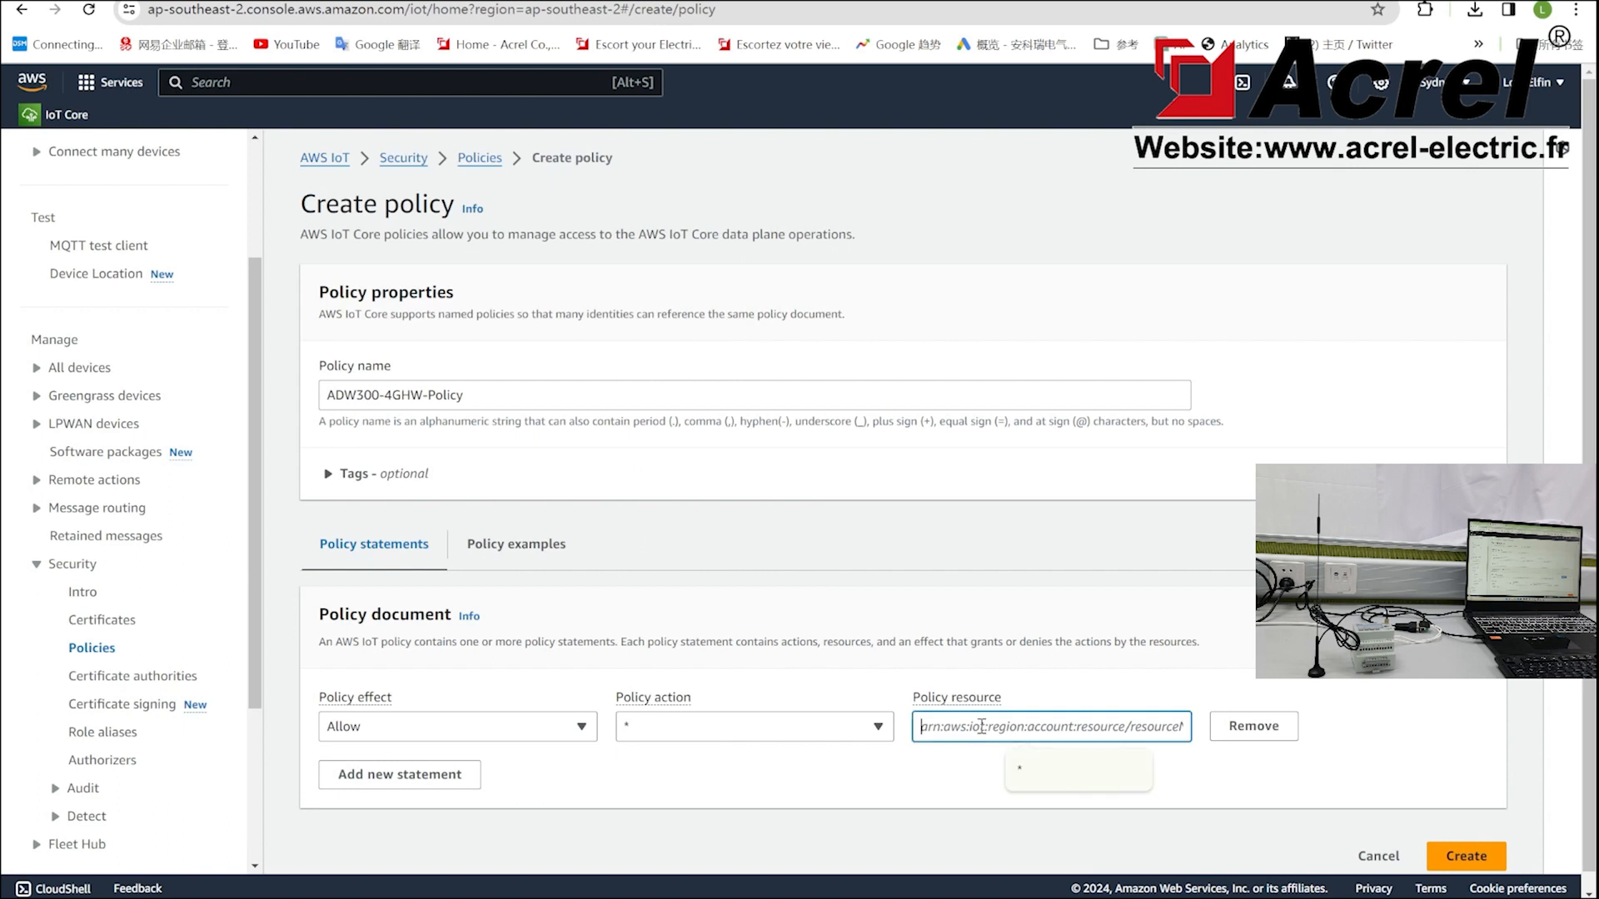
text(*)
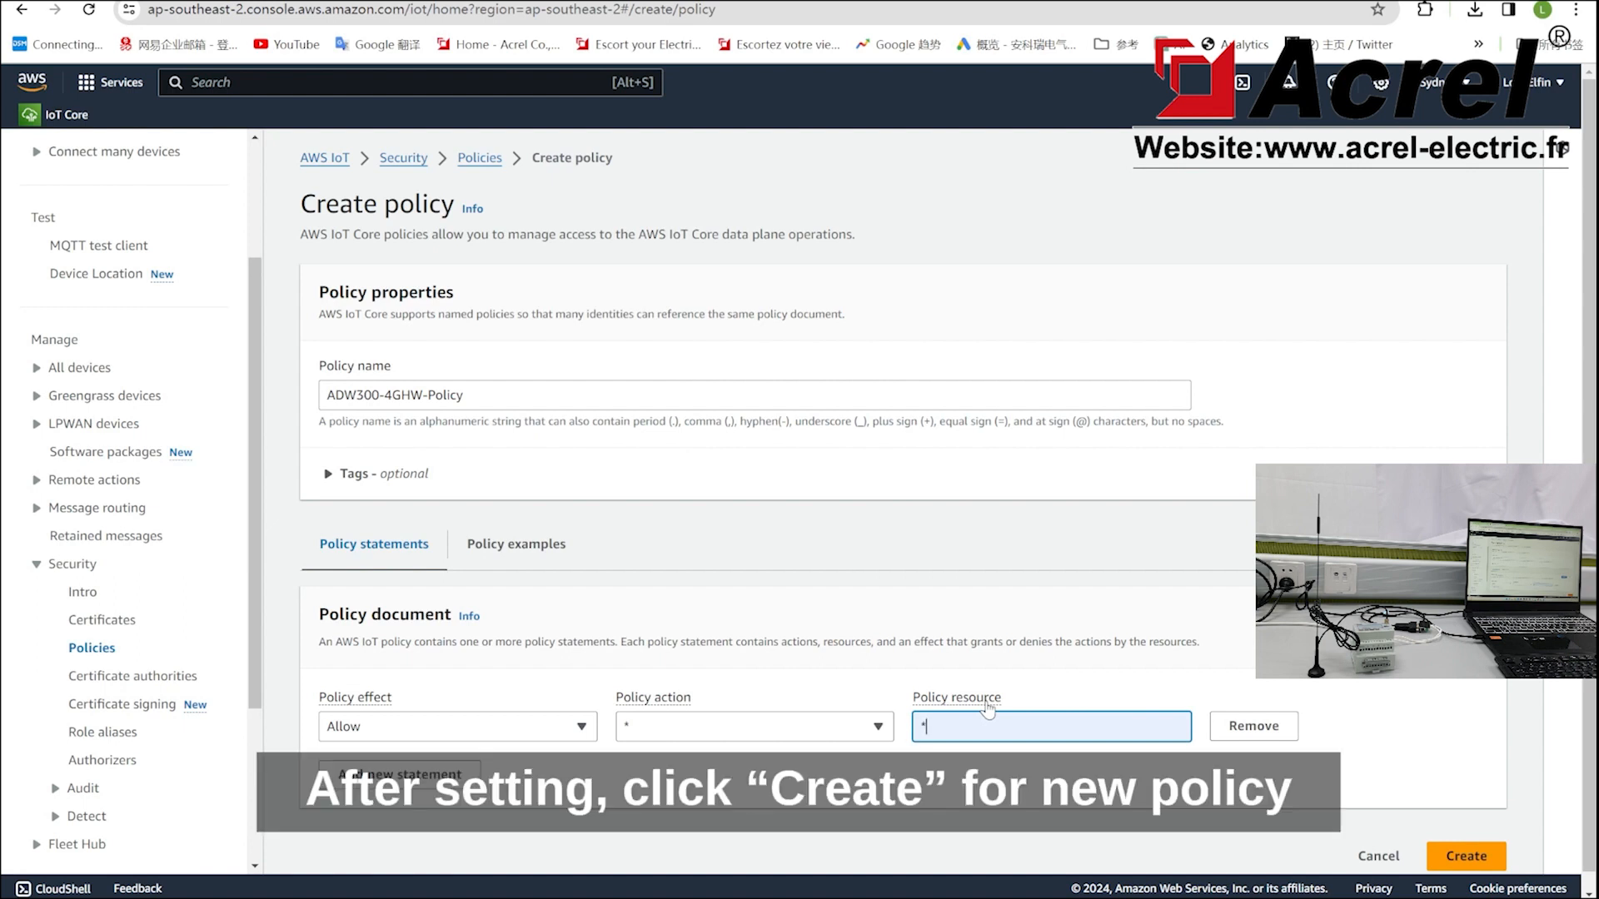
click(1458, 860)
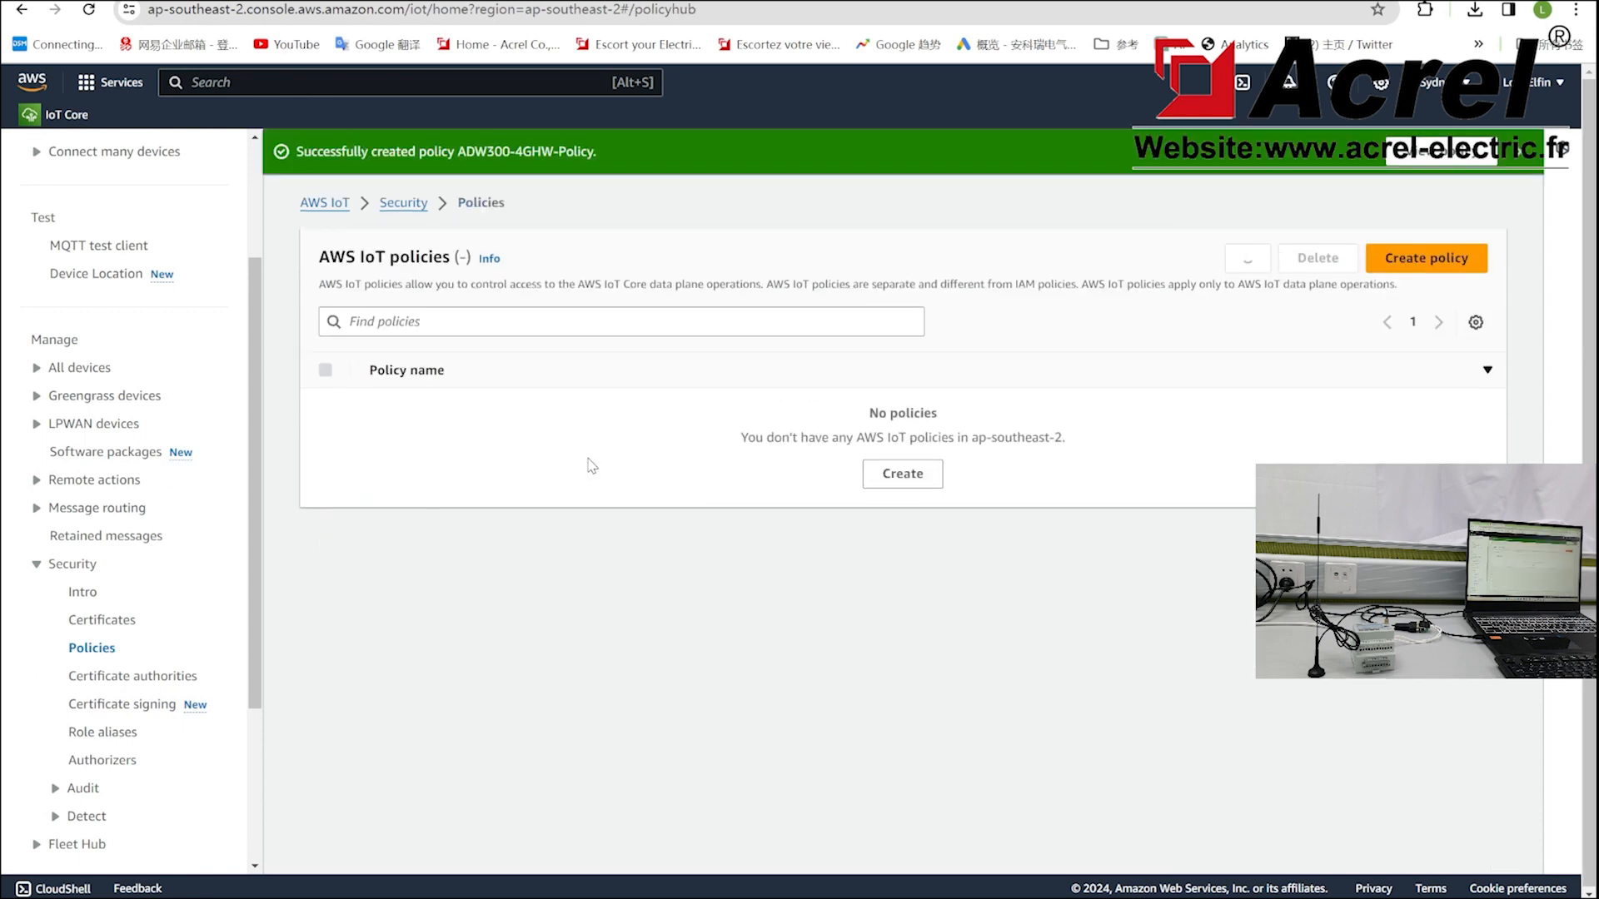
Step: Reload the console and open the Things list under All devices
click(90, 9)
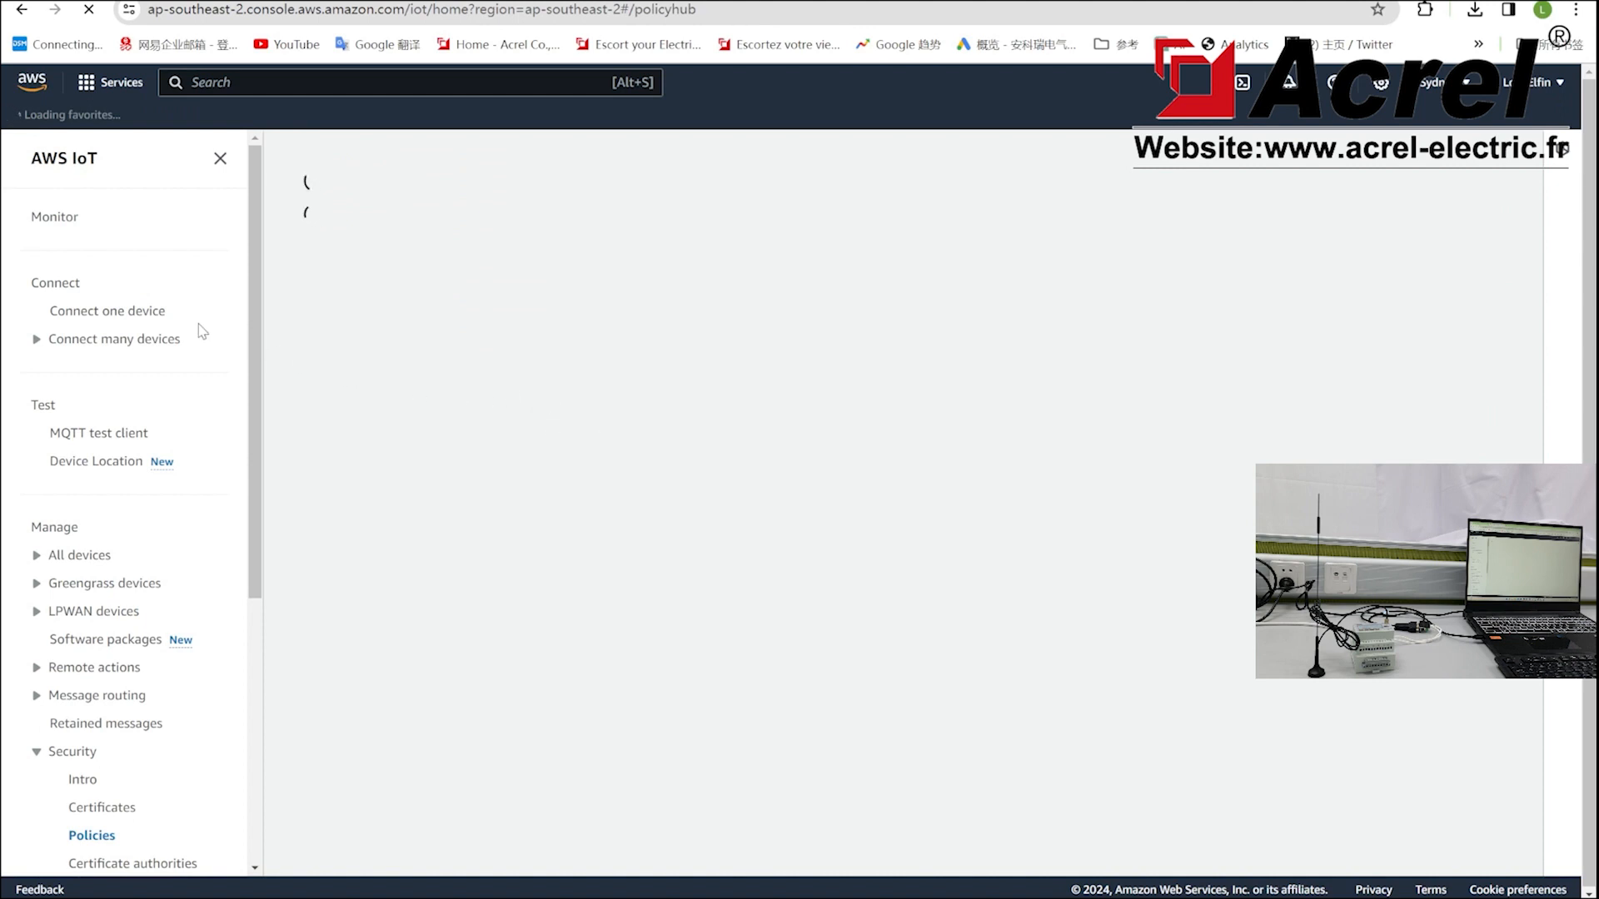
scroll(145, 434, down, 3)
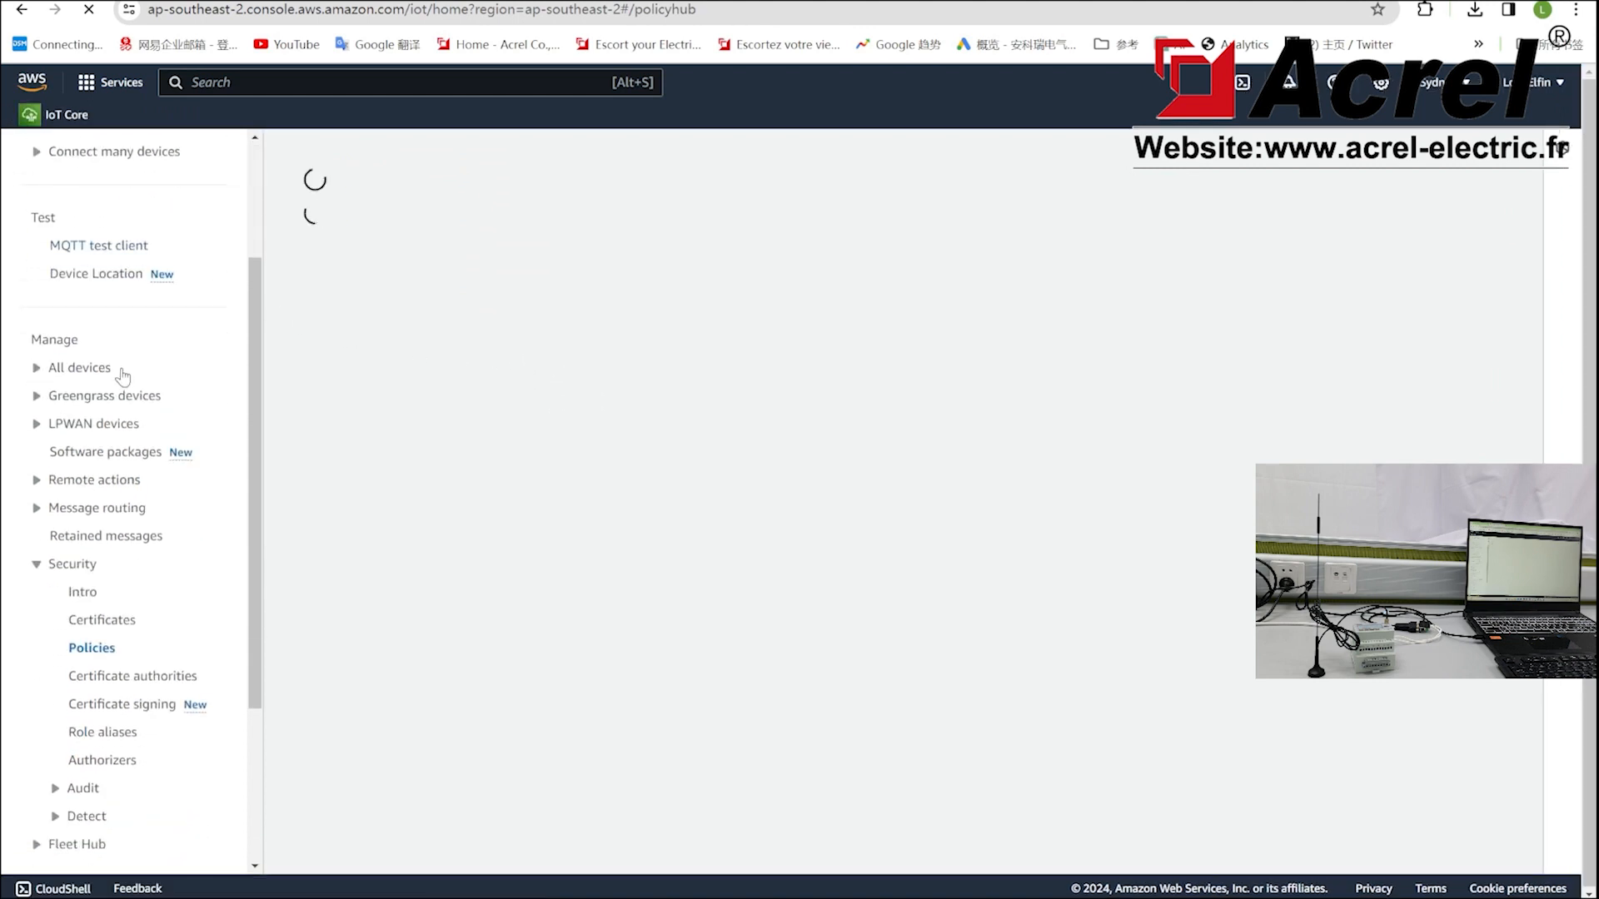
click(47, 367)
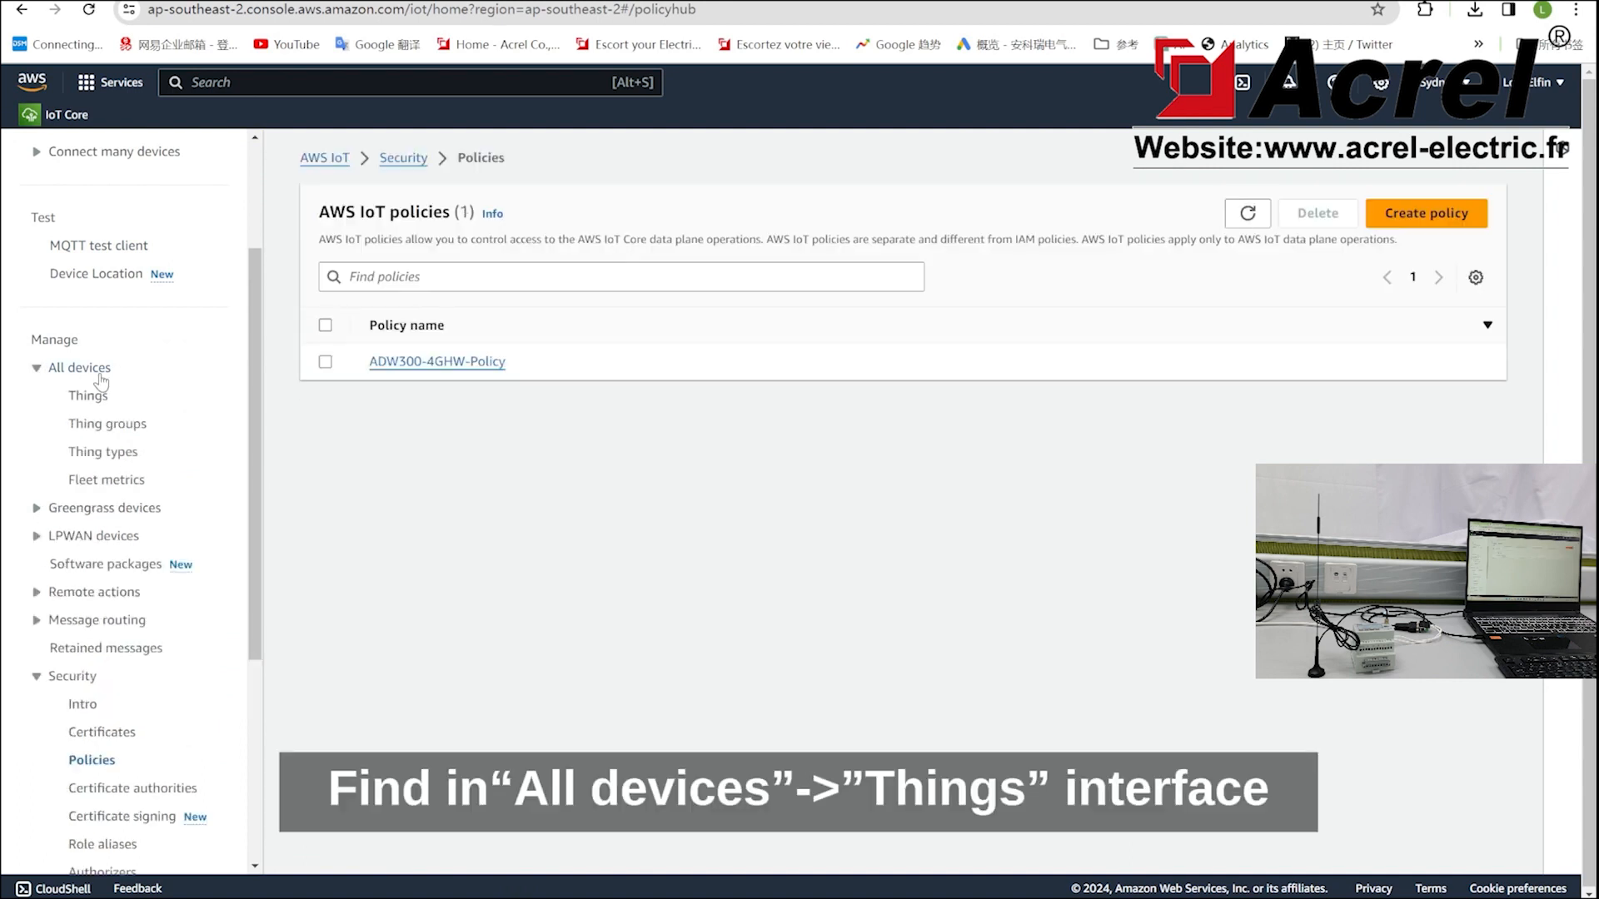
click(88, 394)
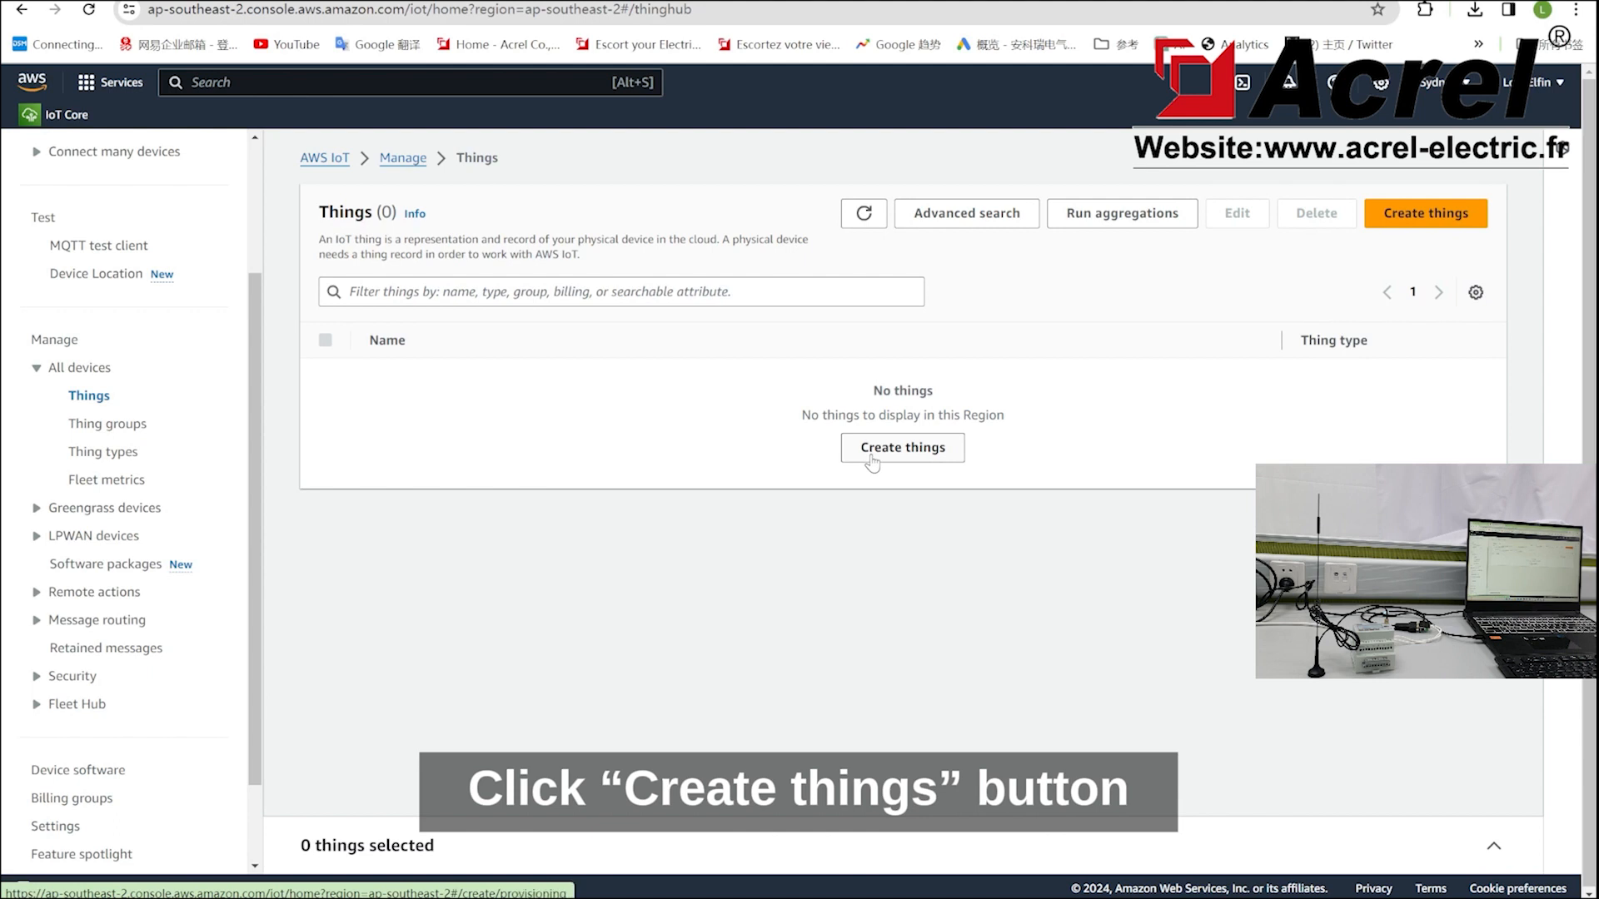
Step: Create single thing ADW300-4GHW-Test with no shadow and an auto-generated certificate
click(870, 455)
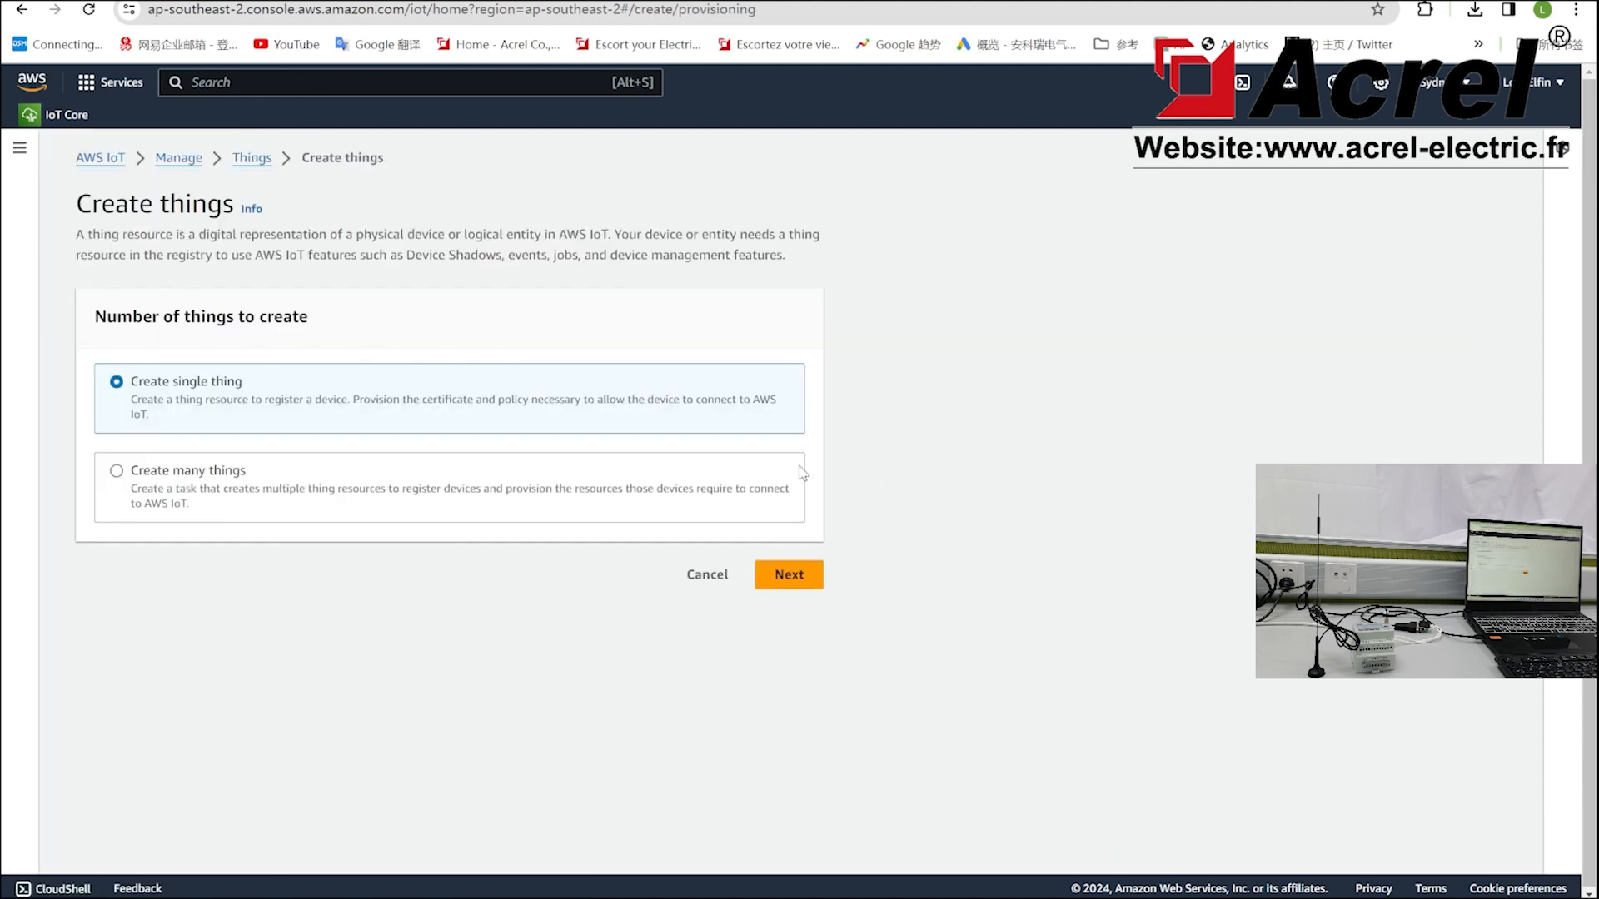
click(789, 575)
click(437, 398)
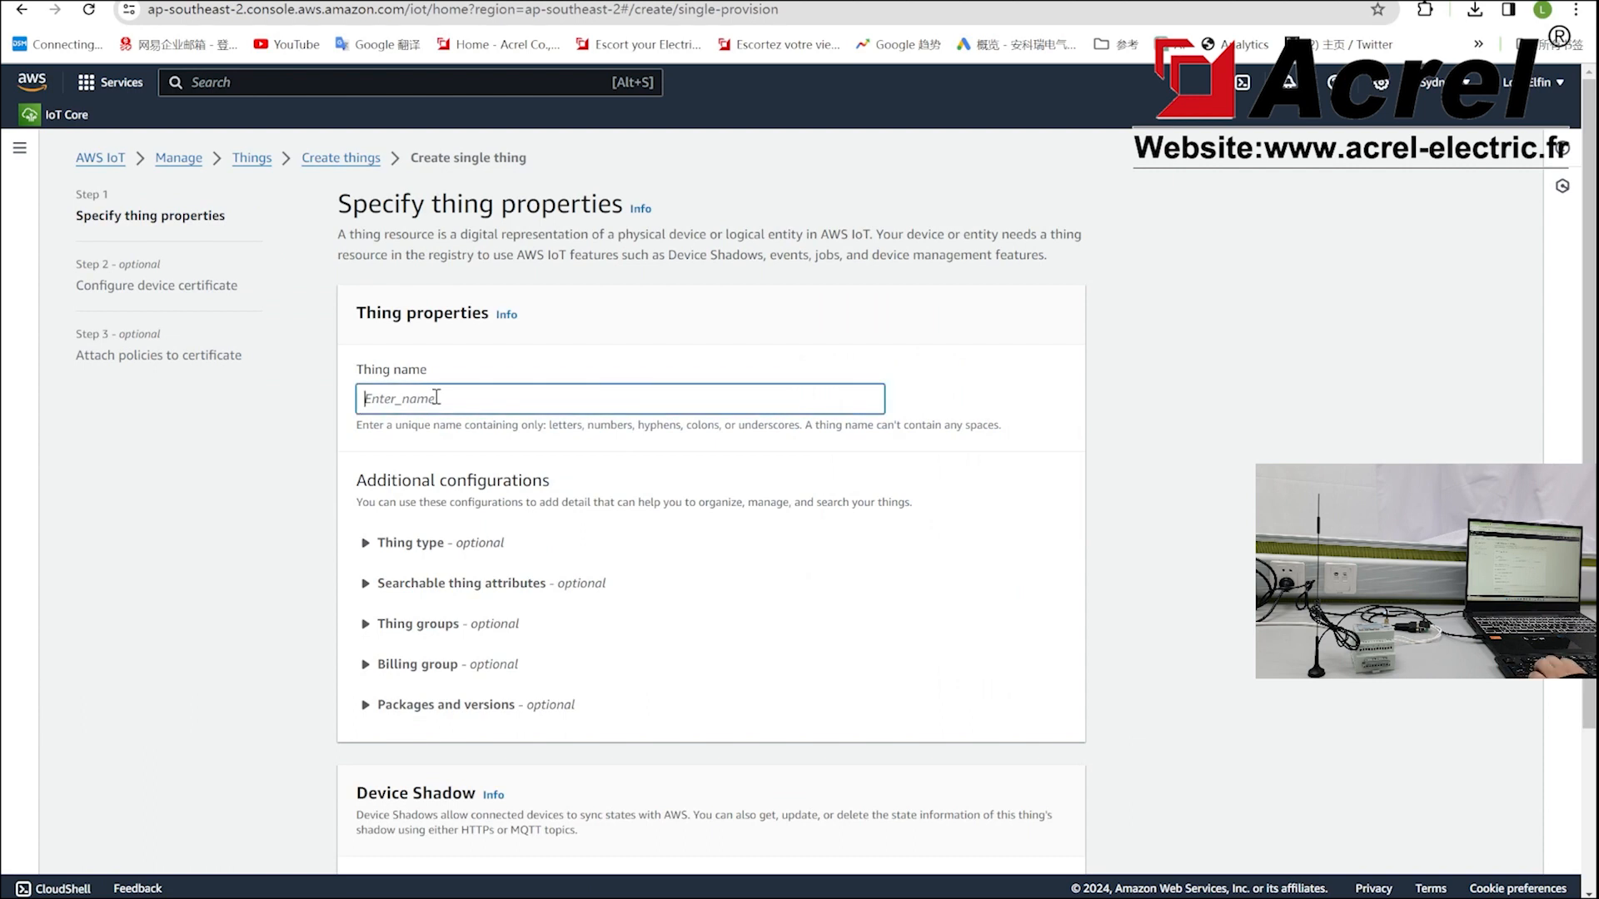
text(ADW300-)
text(4GHW)
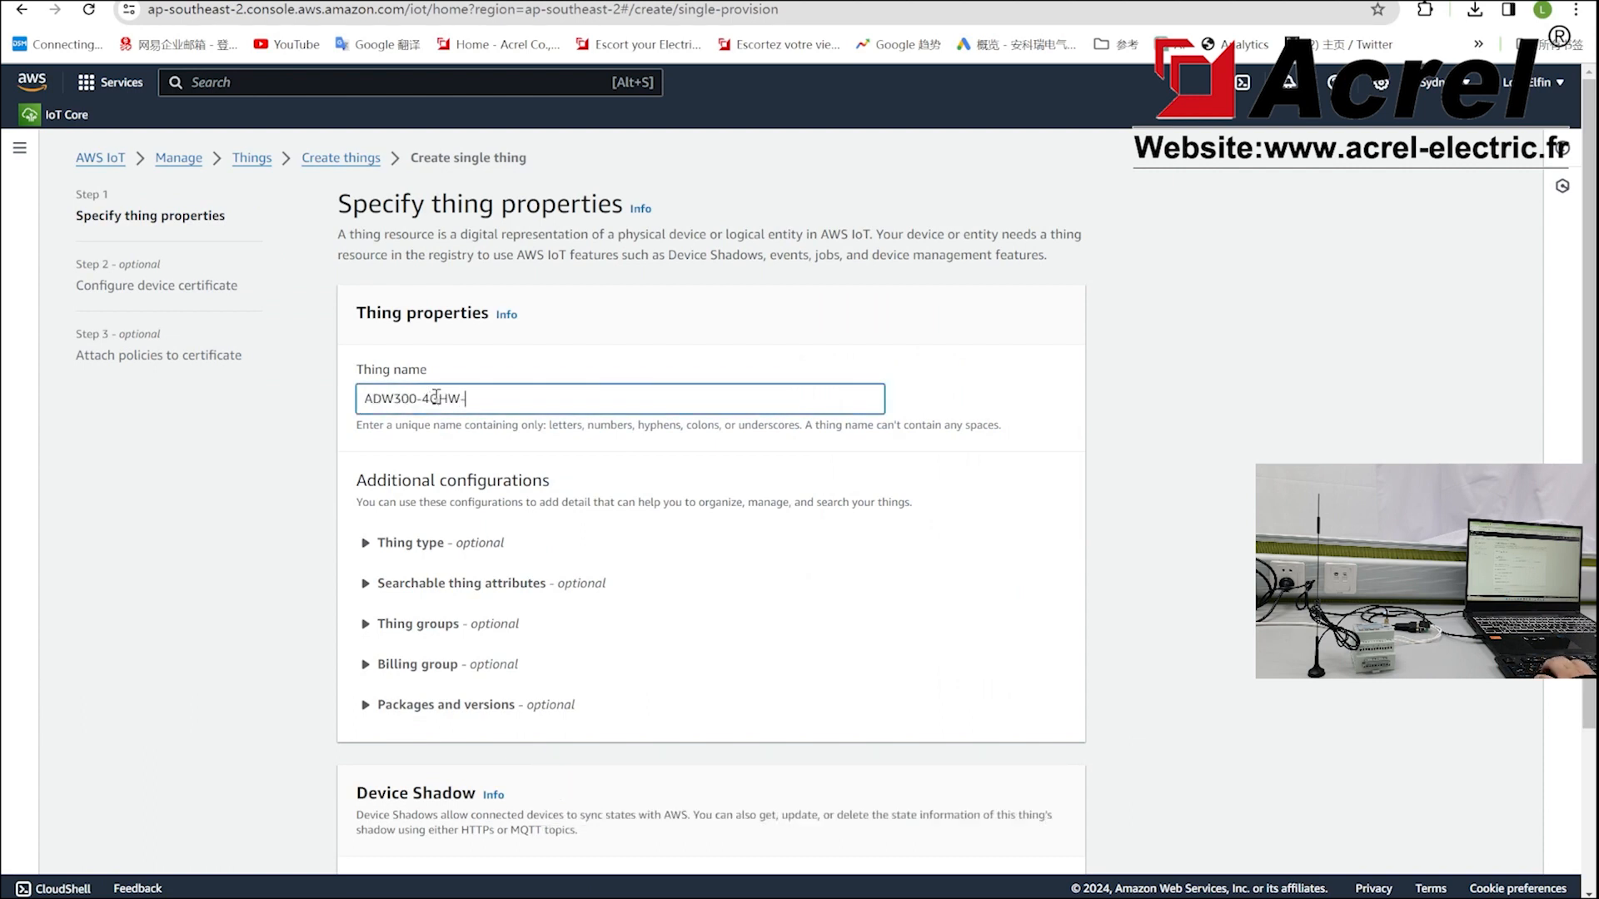
text(-Test)
scroll(436, 398, down, 2)
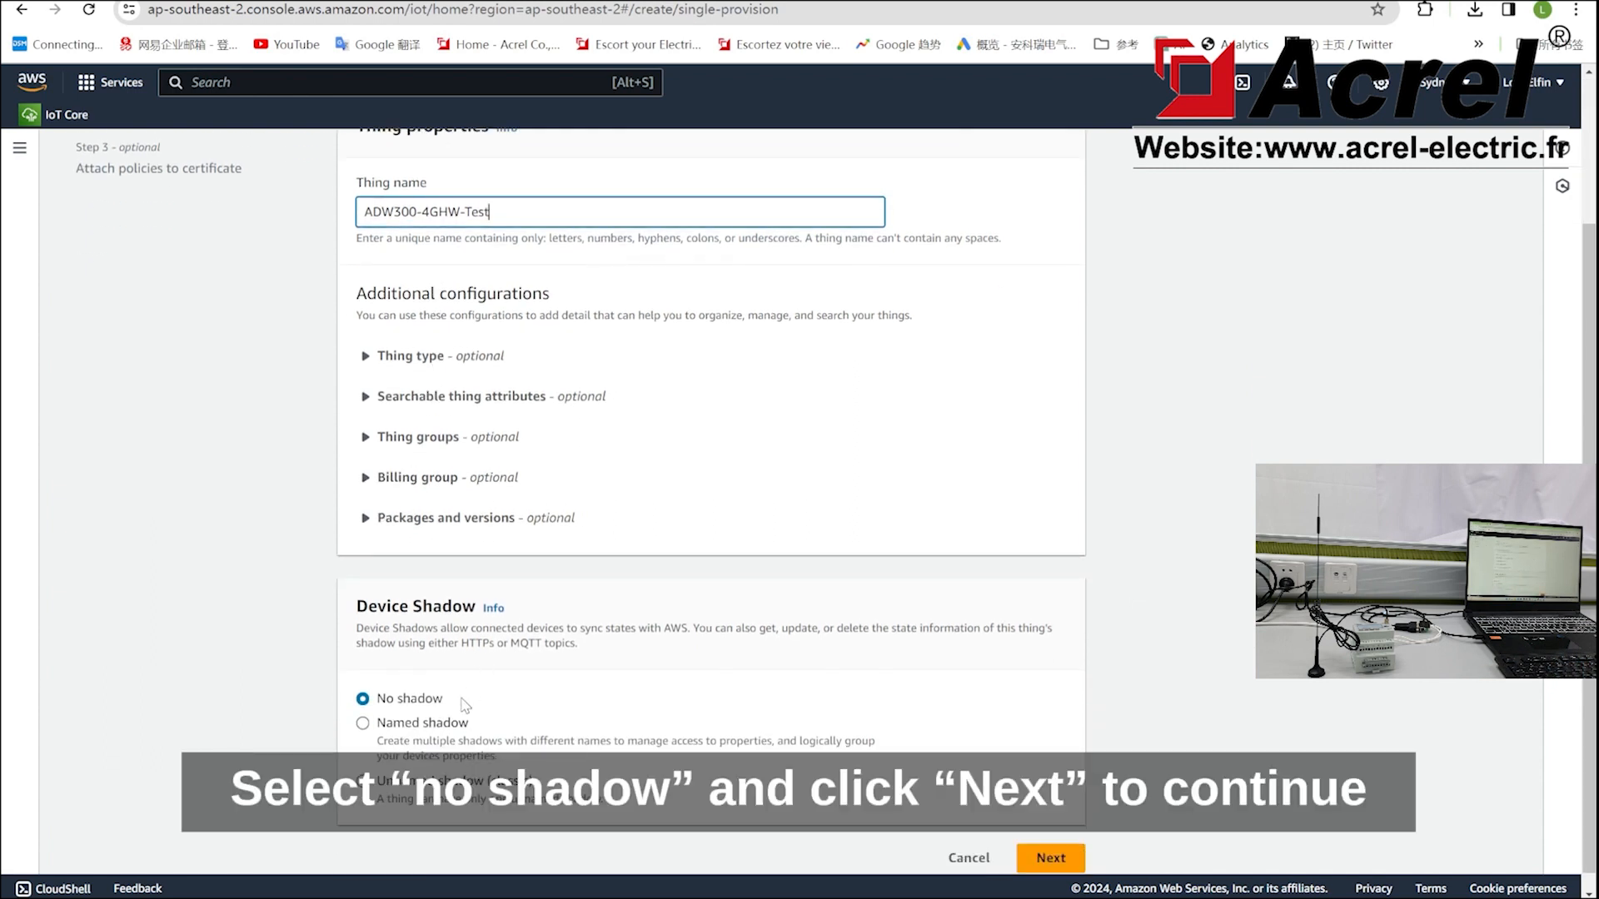
scroll(447, 710, down, 1)
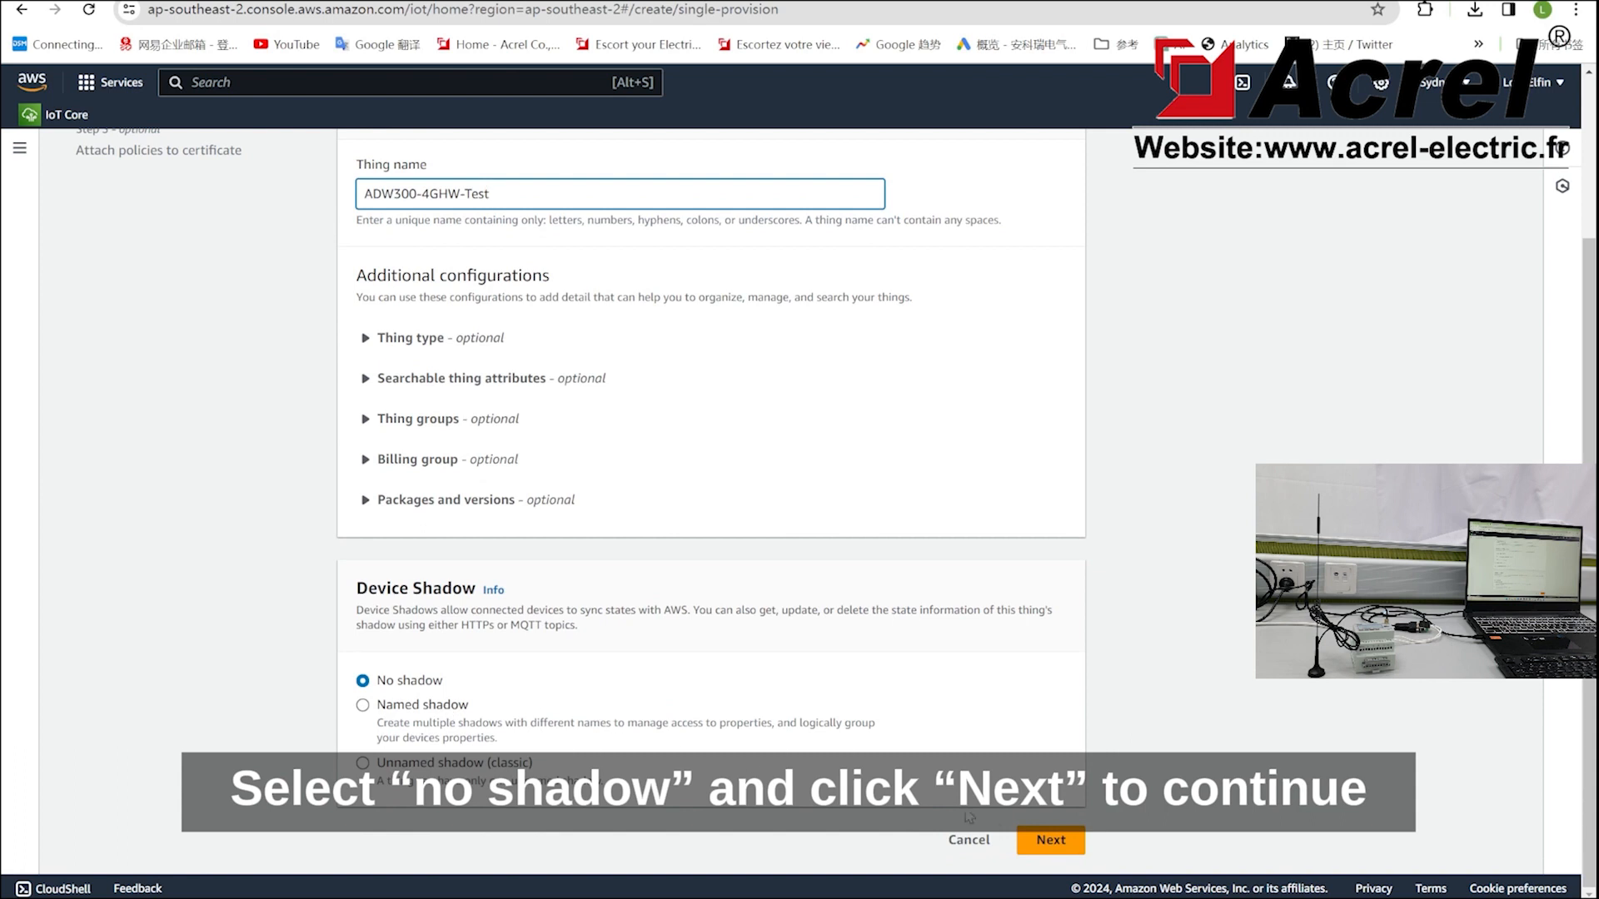
click(1050, 857)
click(1050, 841)
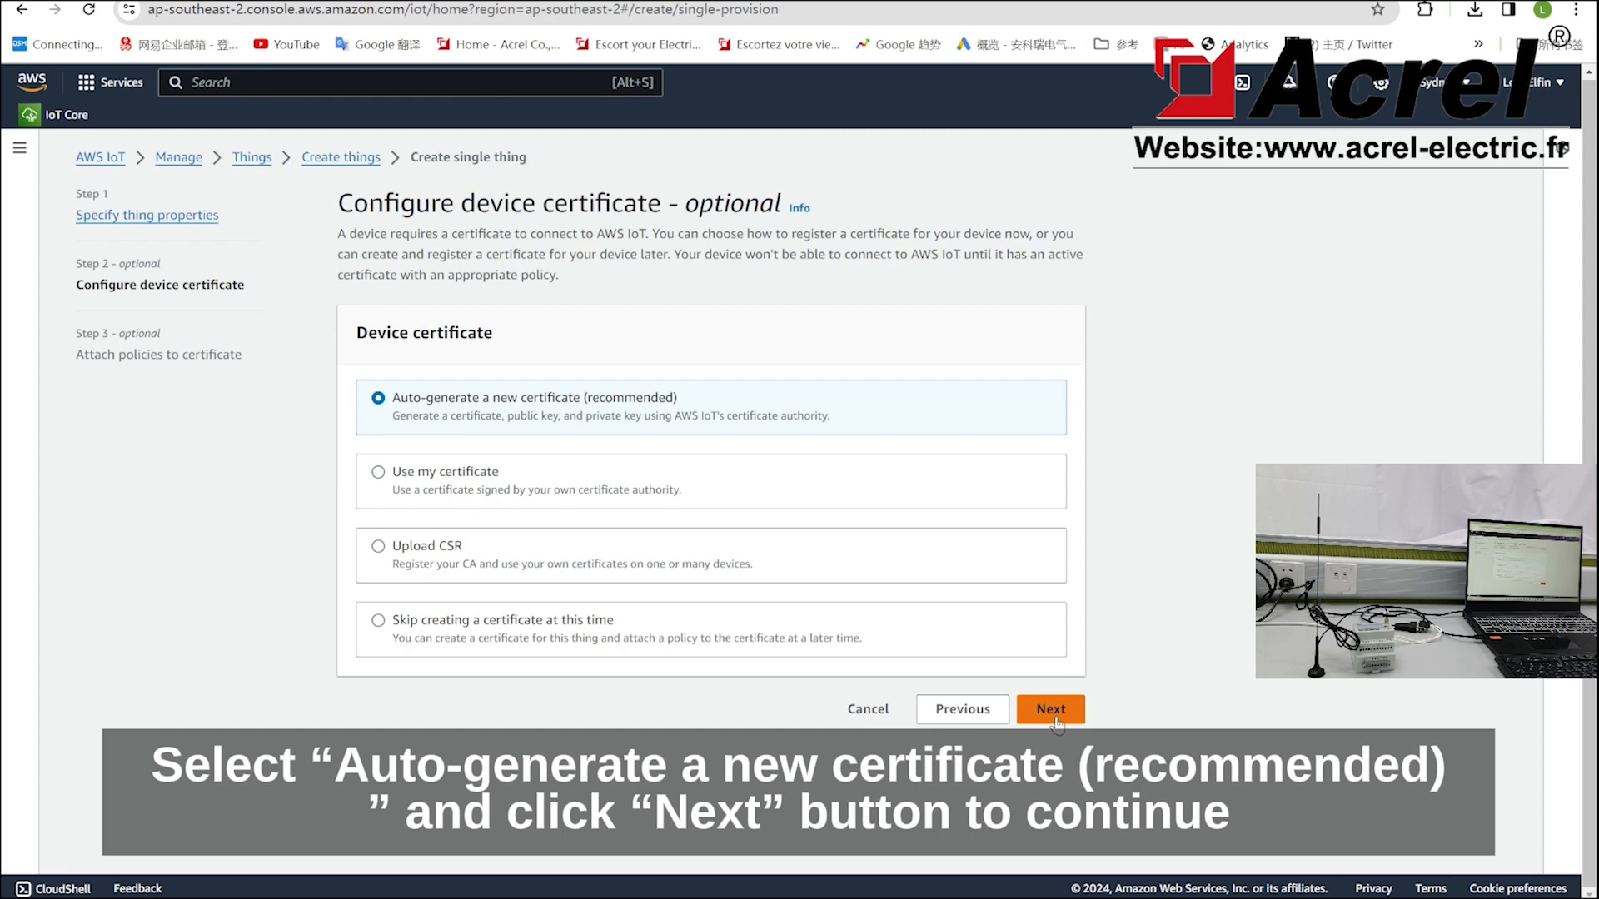
click(1056, 714)
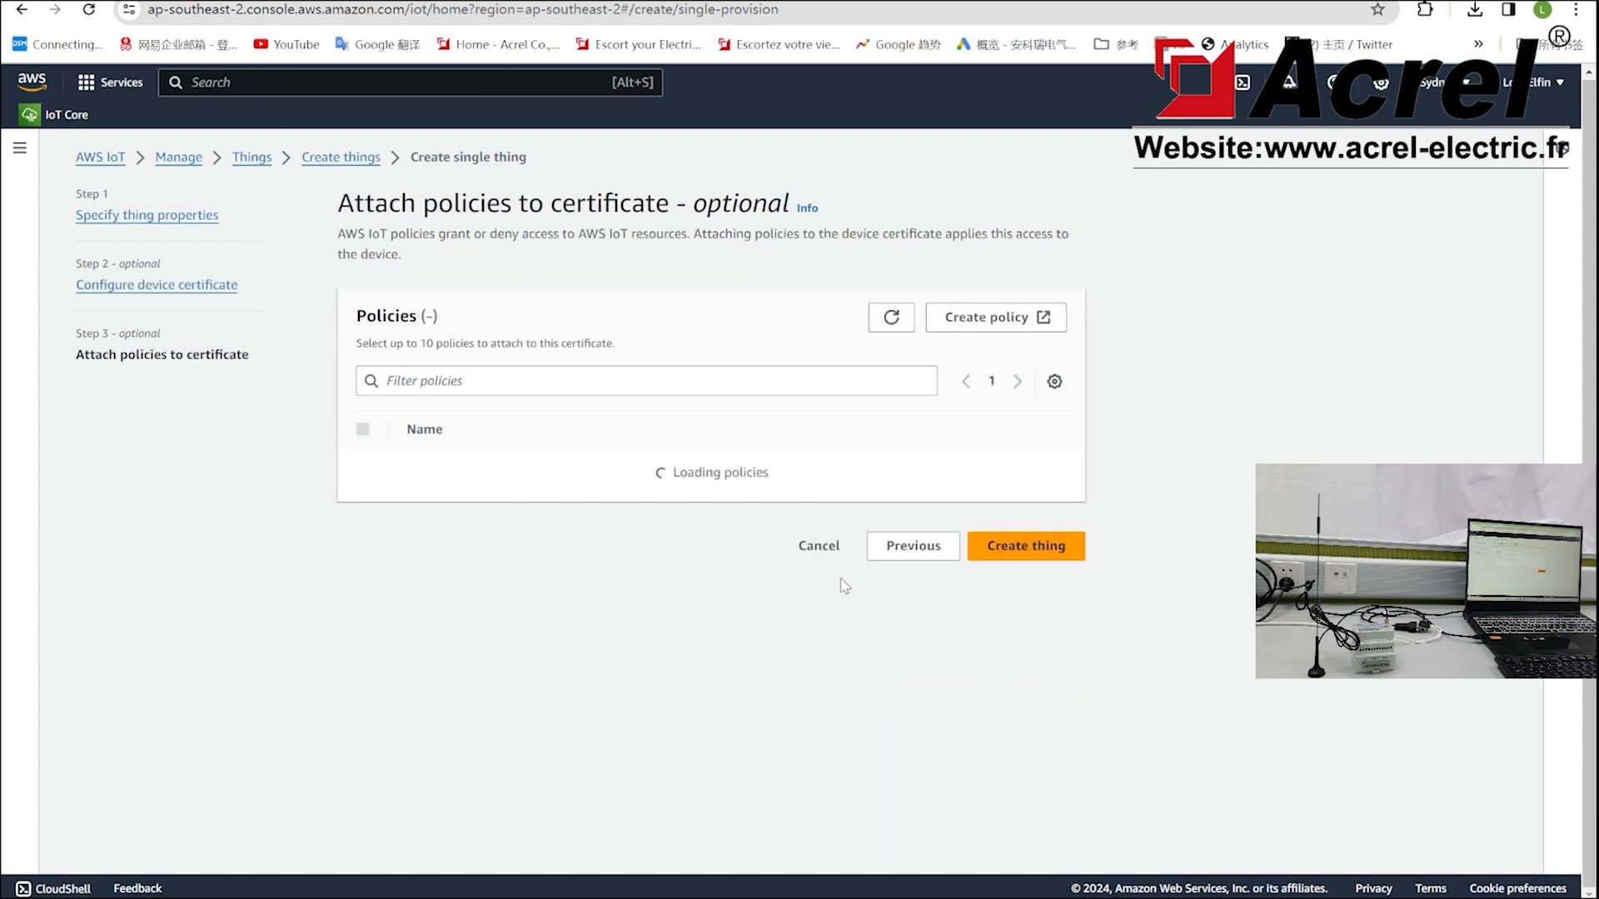
Step: Attach ADW300-4GHW-Policy to the certificate and create the thing
click(362, 467)
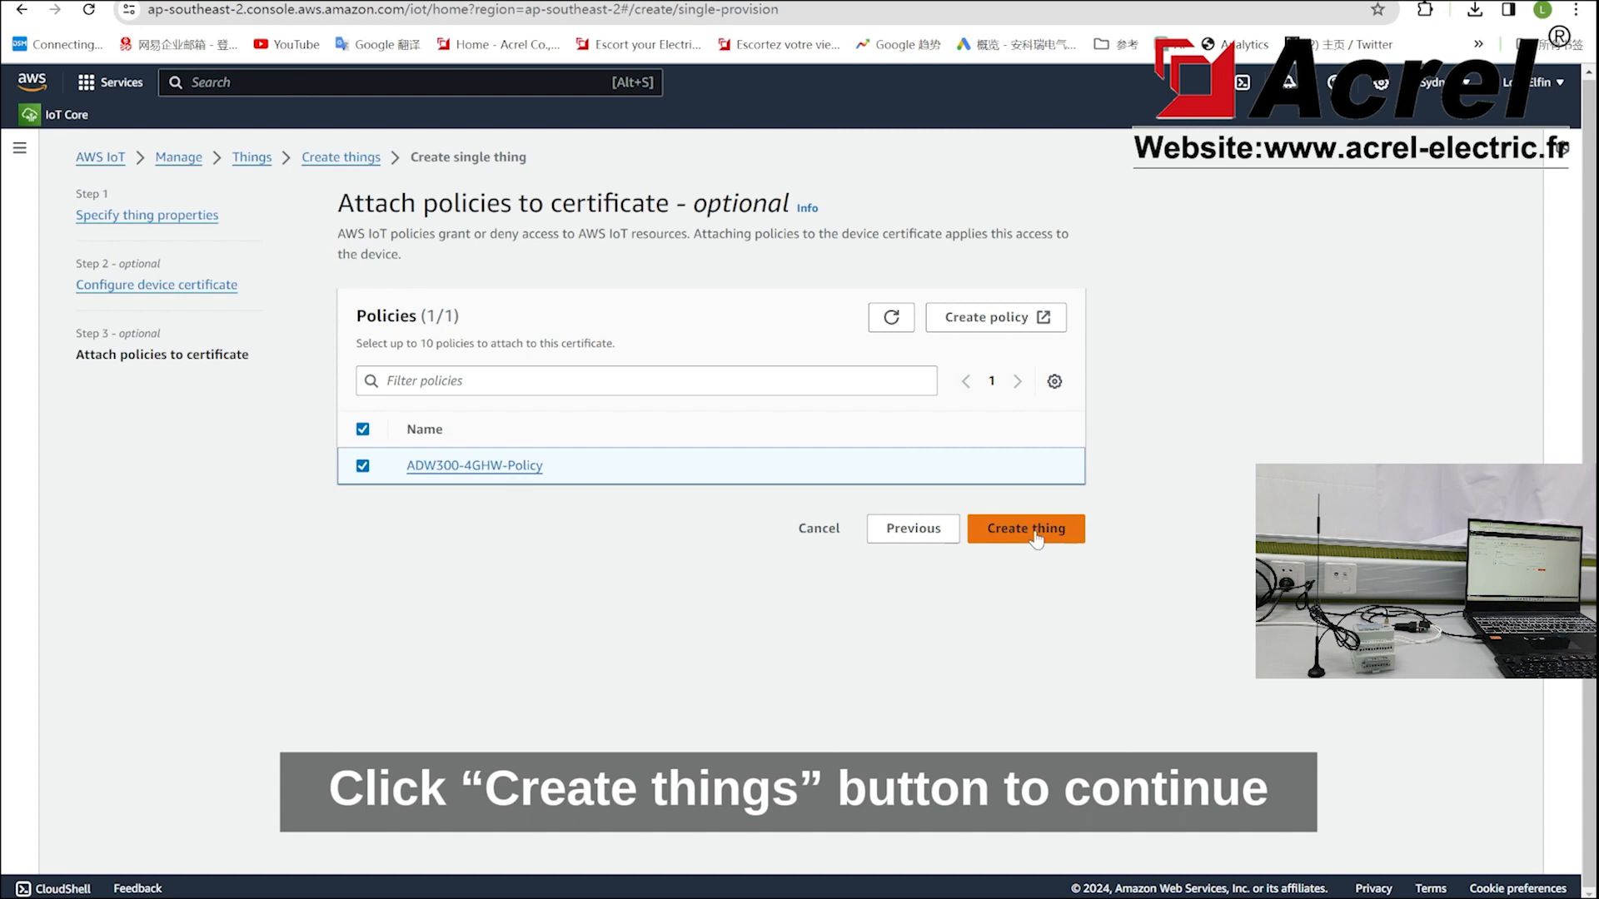
click(1036, 535)
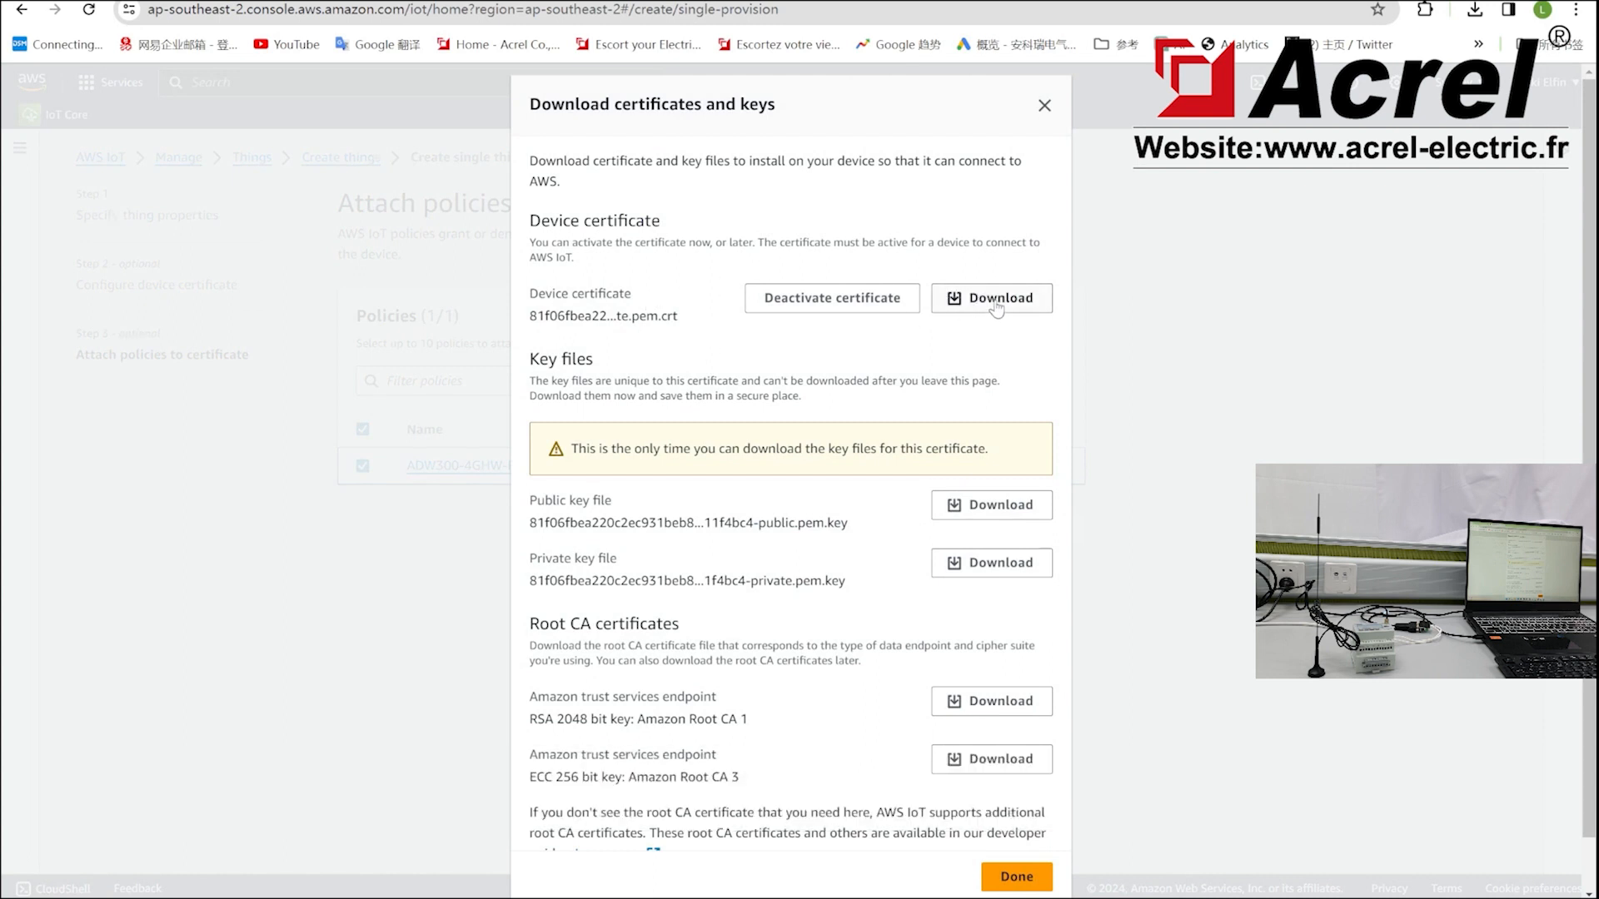
Step: Download the device certificate, public key, private key and Amazon Root CA 1, then finish
click(997, 307)
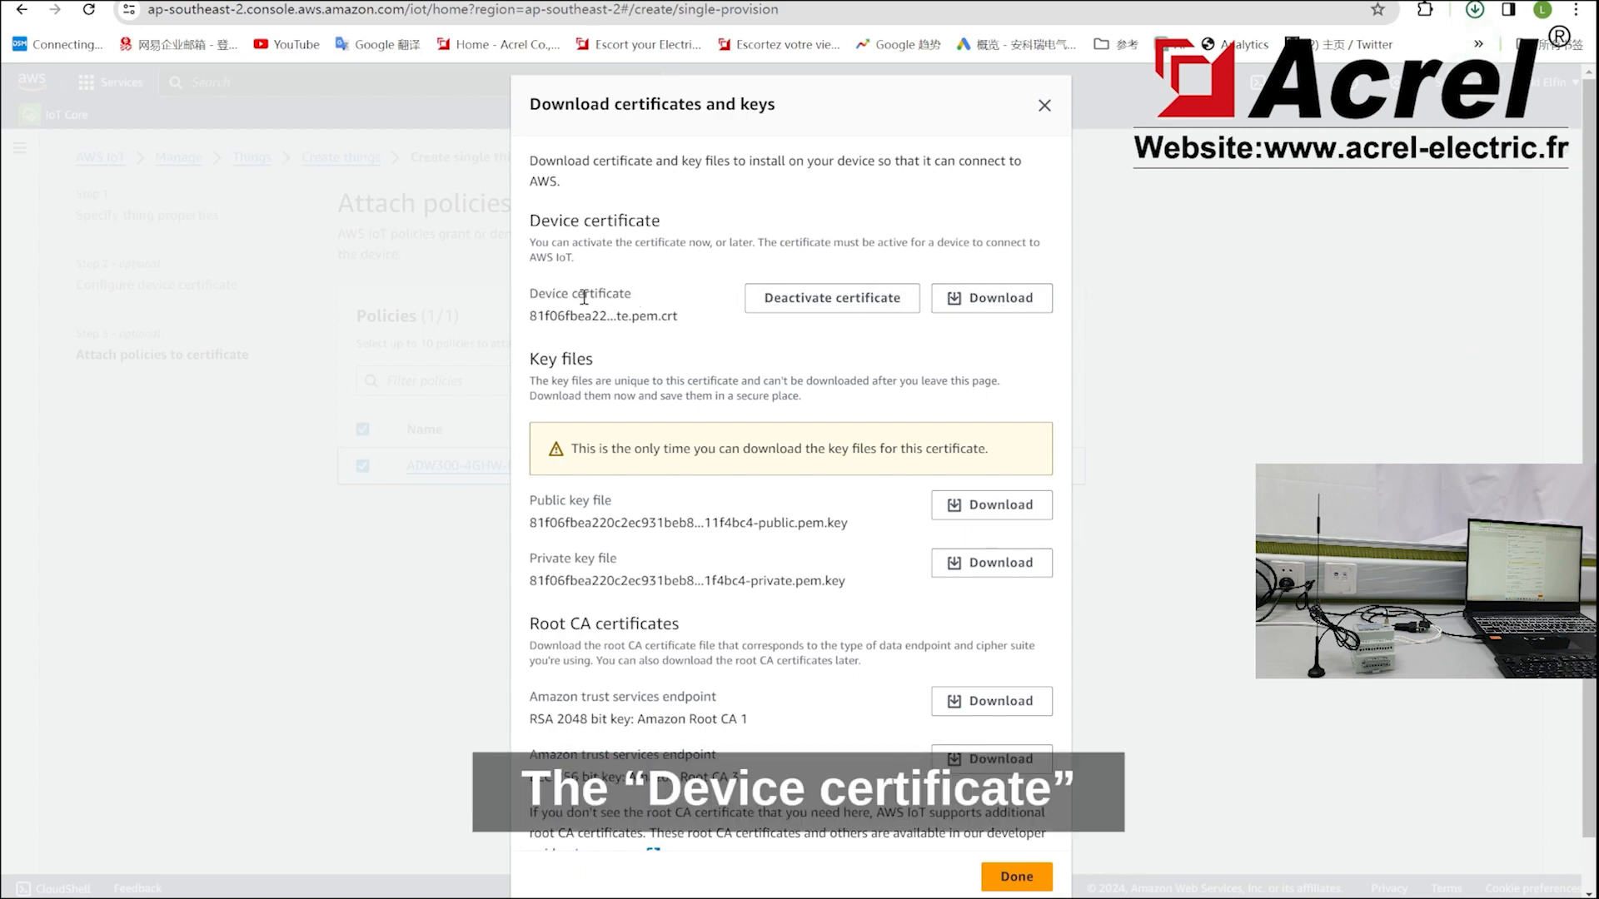
click(987, 505)
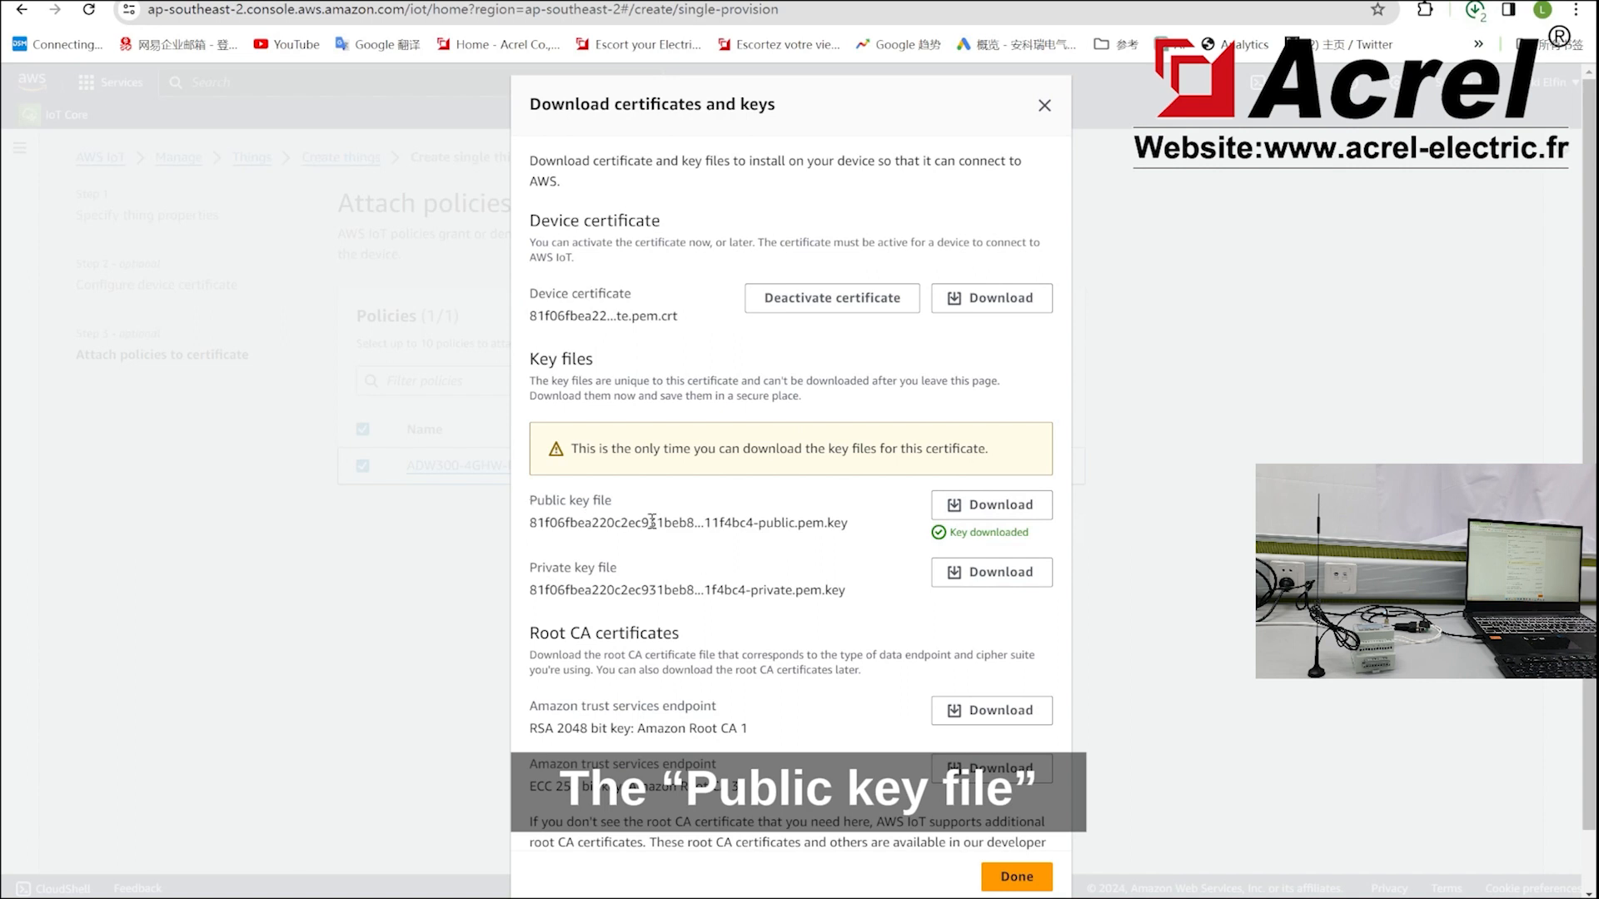
click(989, 572)
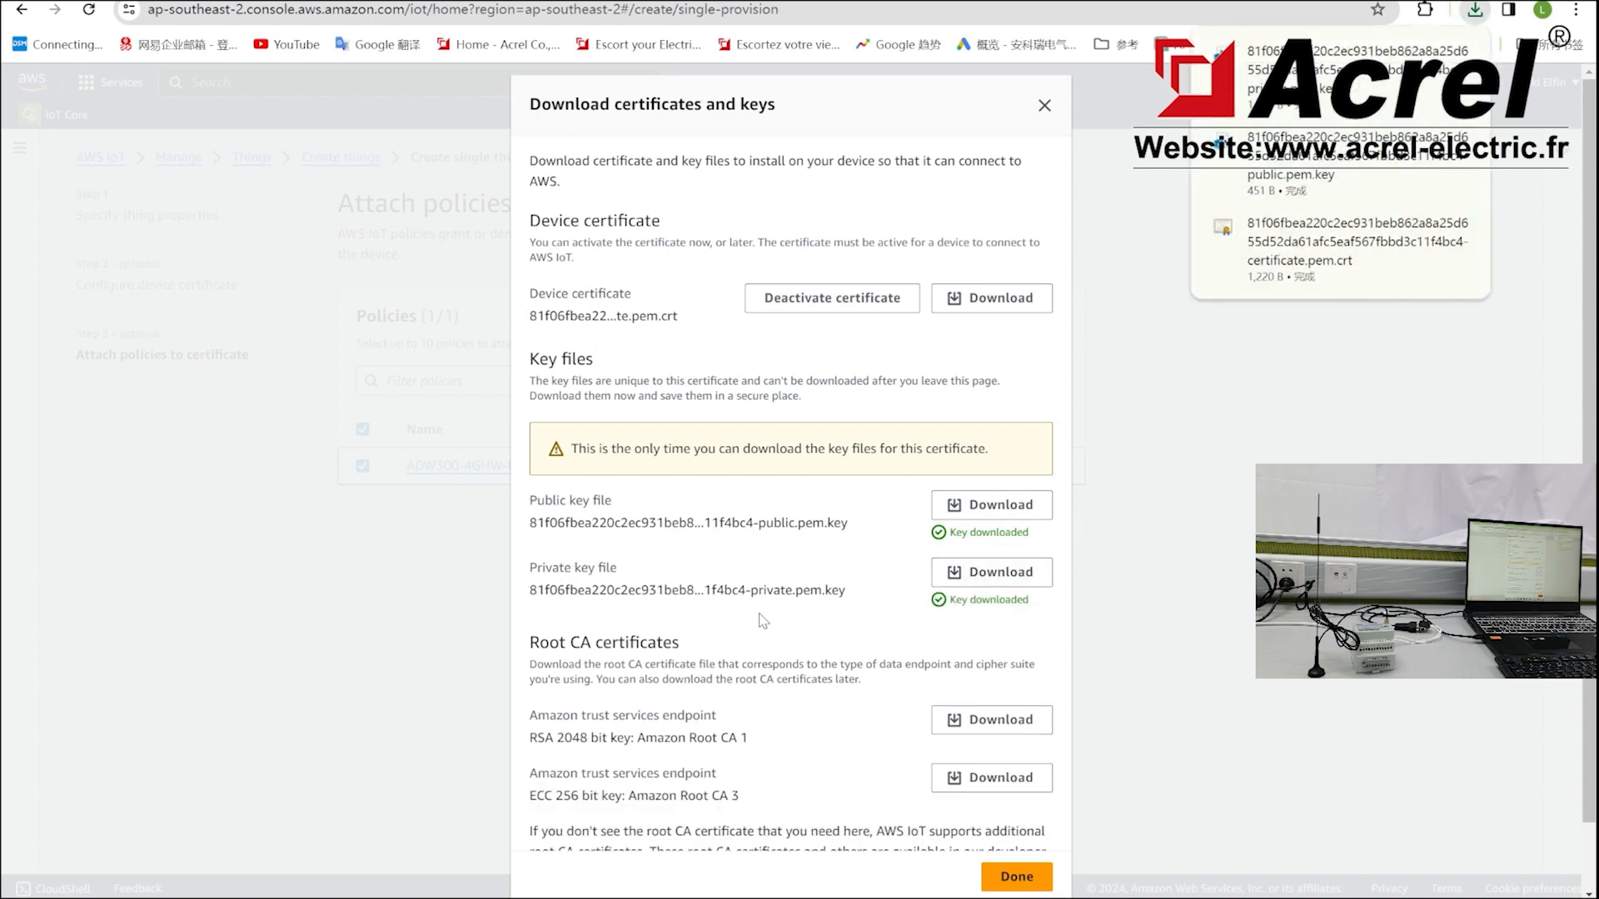
click(991, 722)
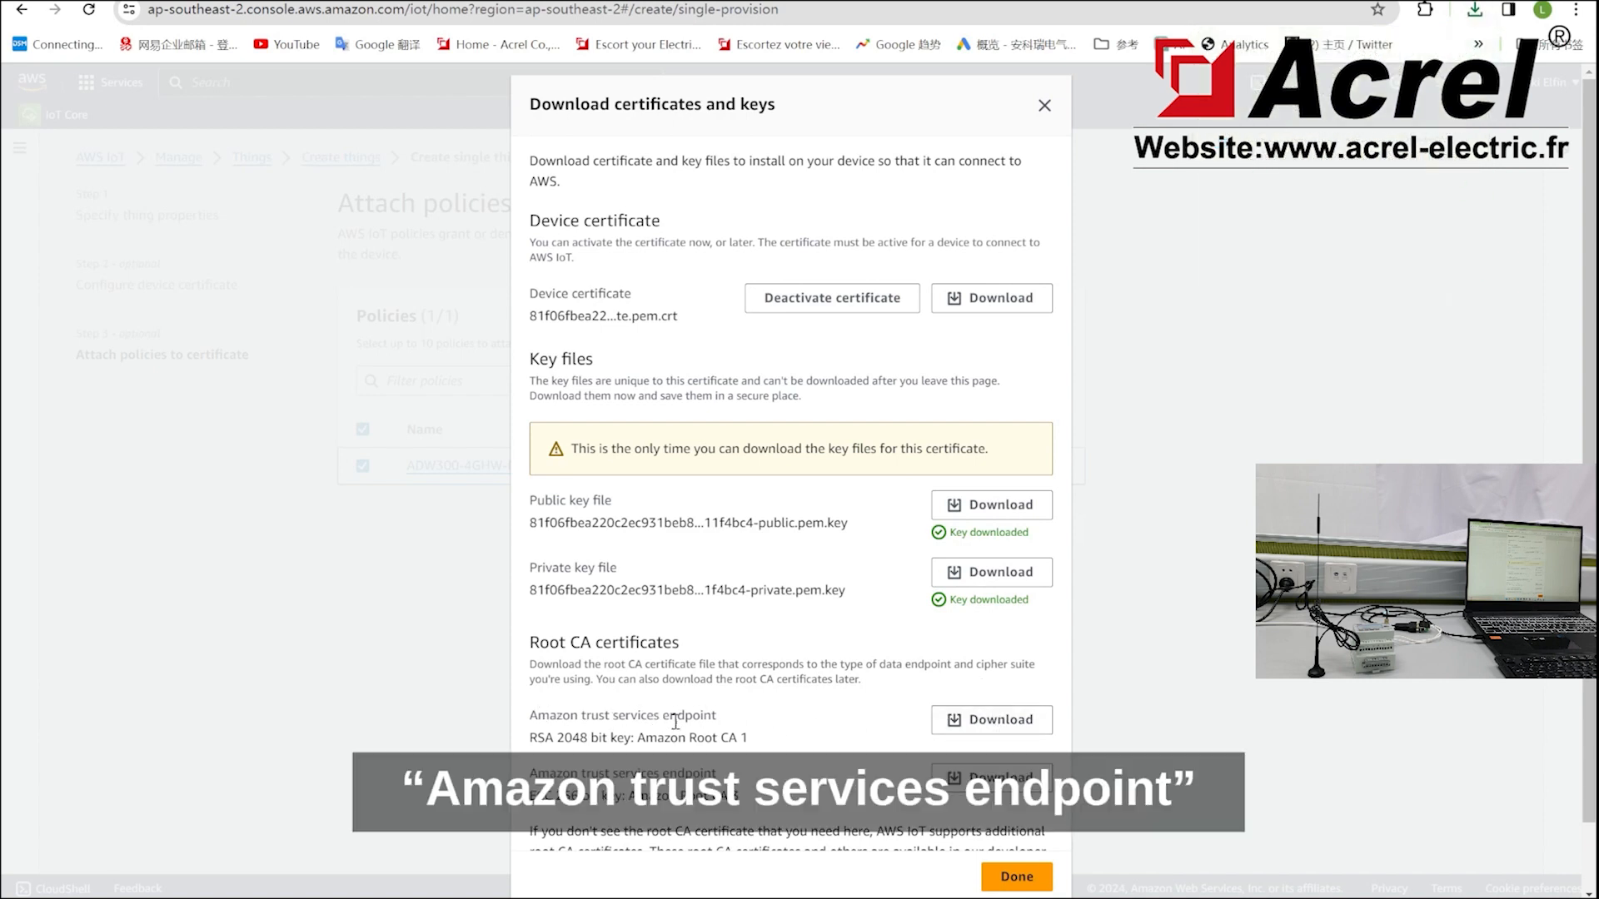
click(1016, 875)
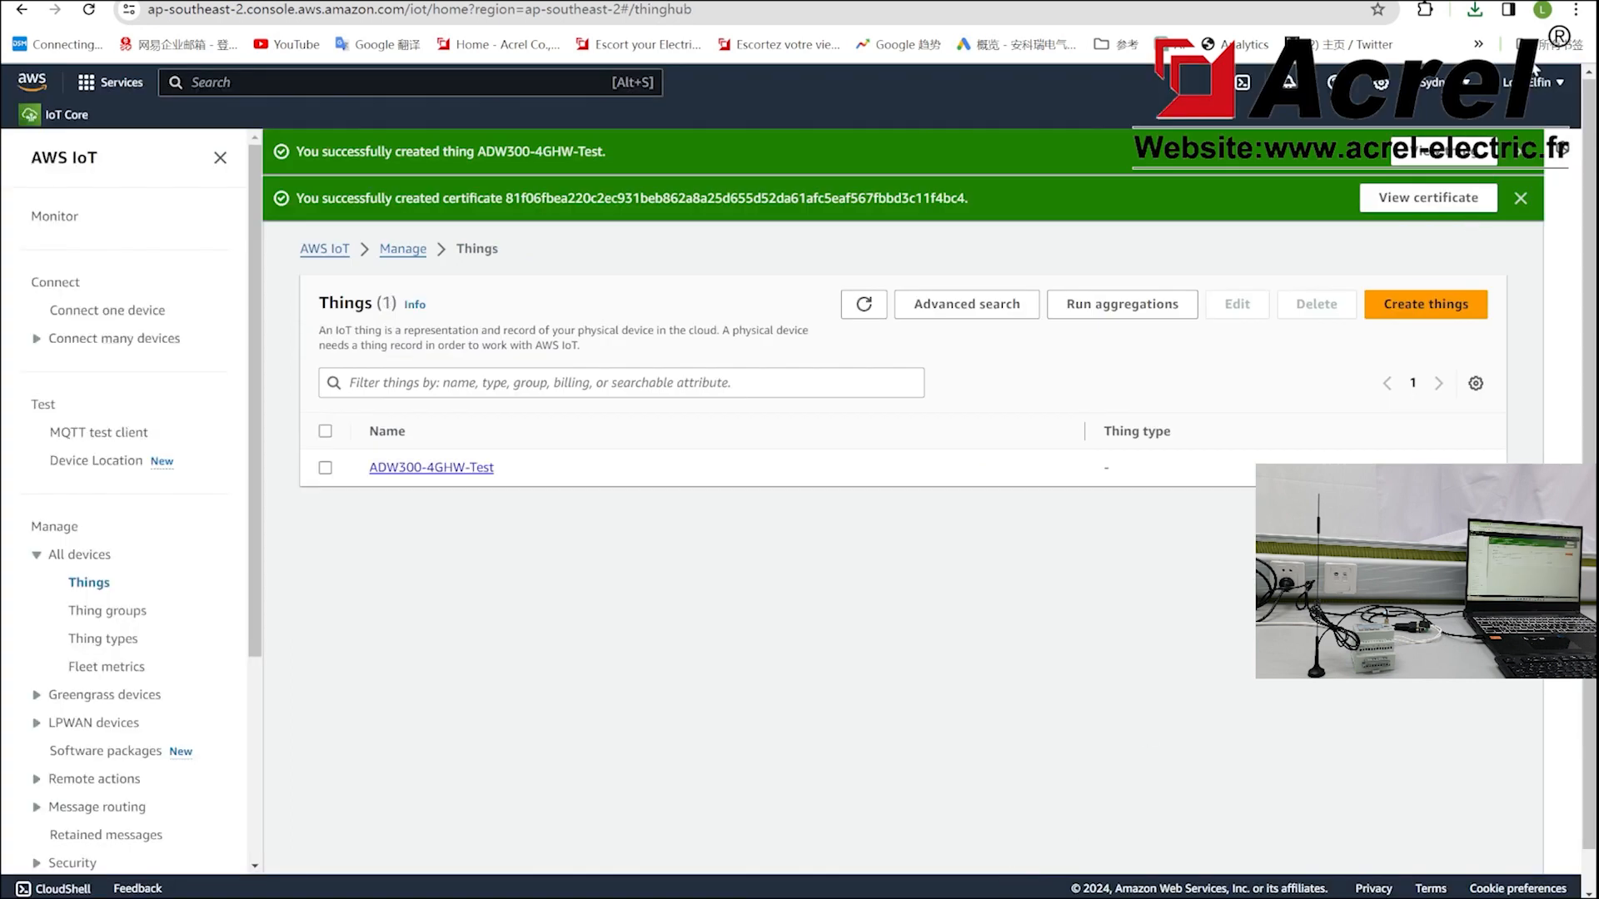
click(1476, 12)
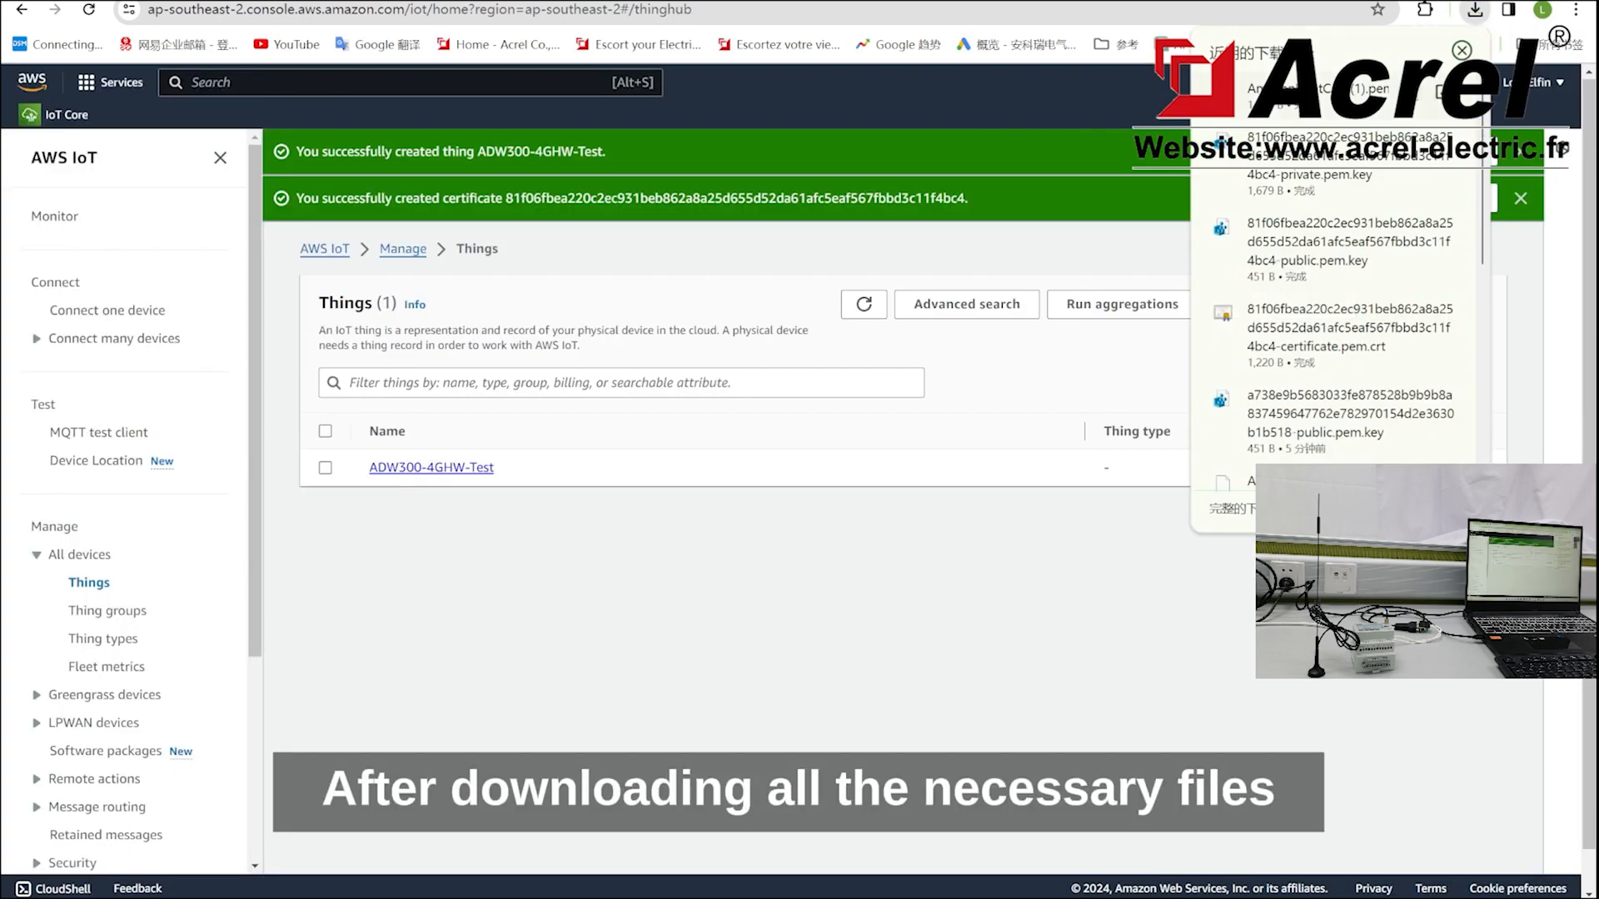
click(1437, 90)
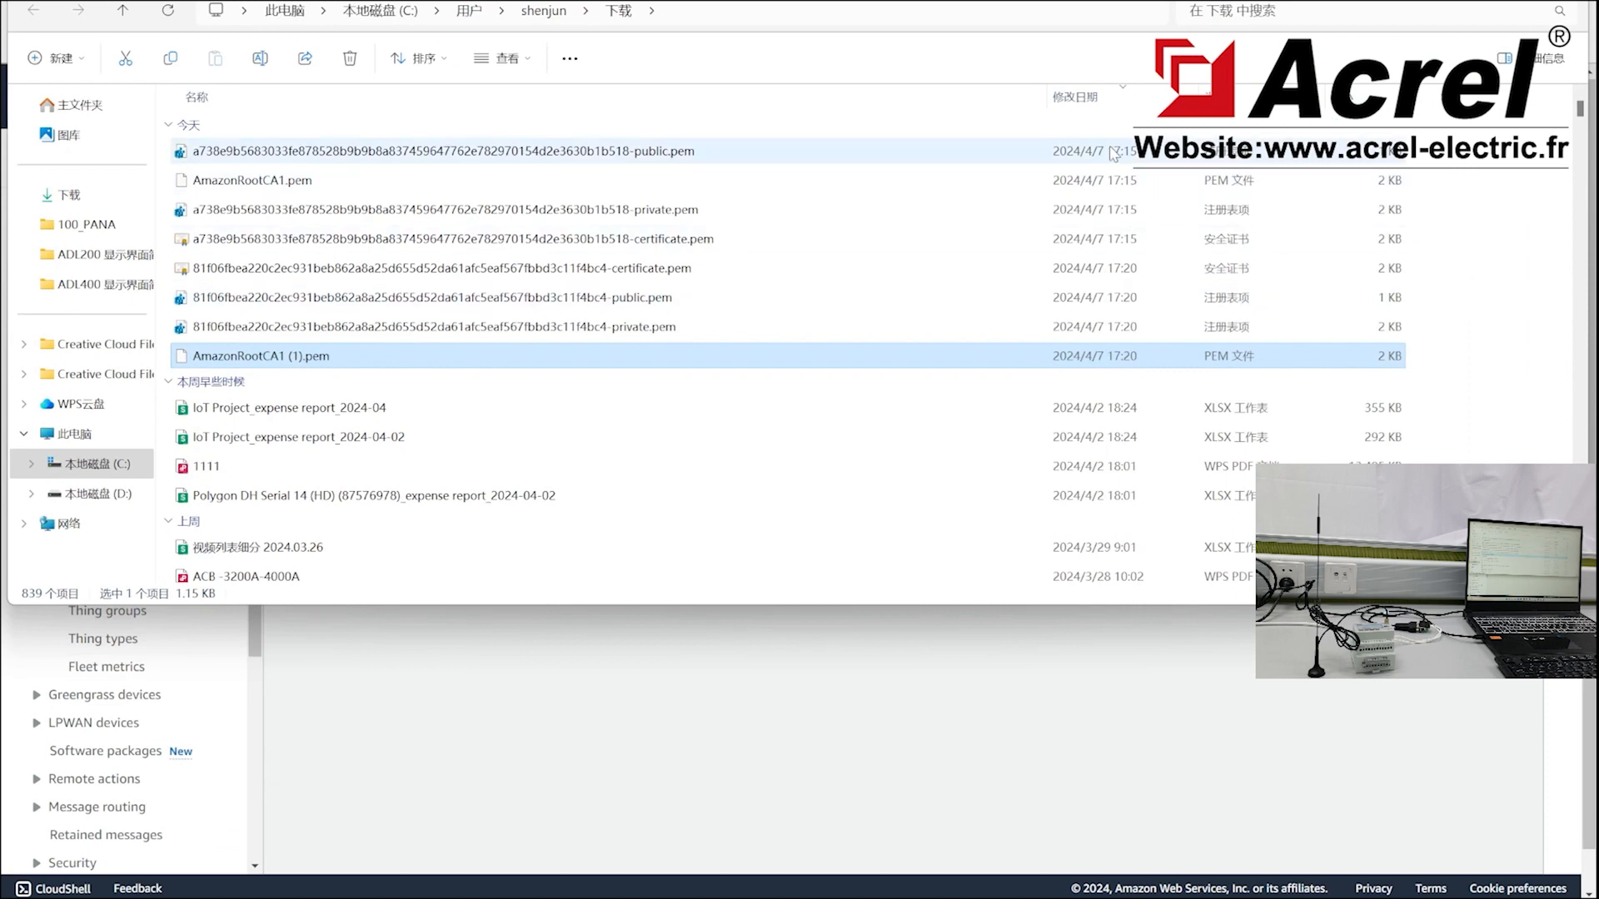
click(1073, 100)
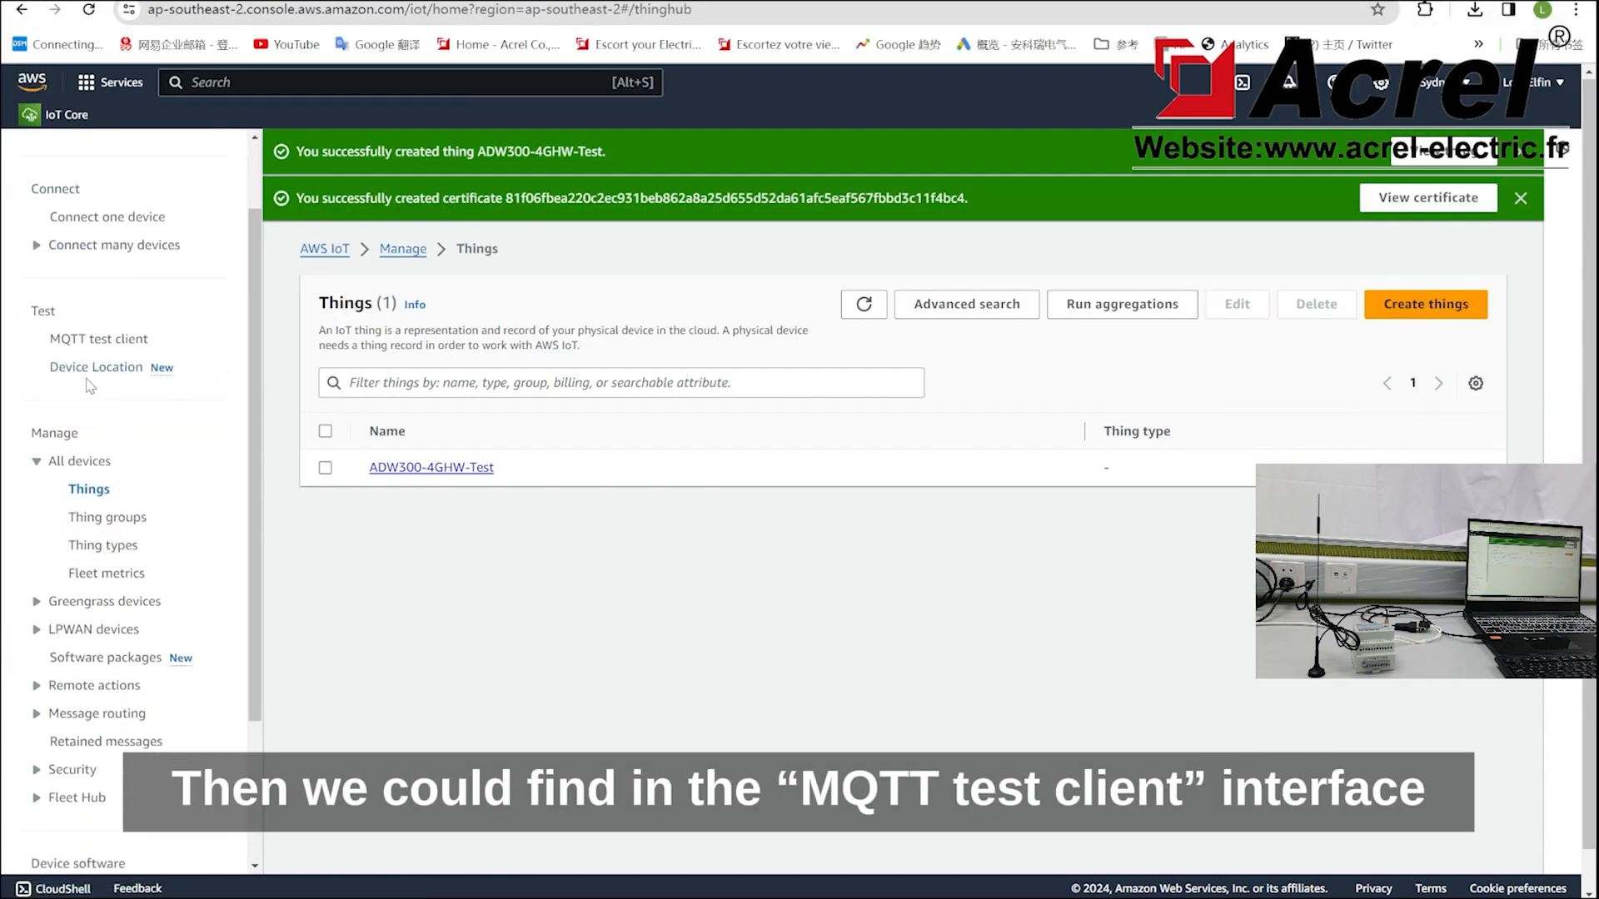
Step: Copy the endpoint address from the MQTT test client's connection details
click(97, 338)
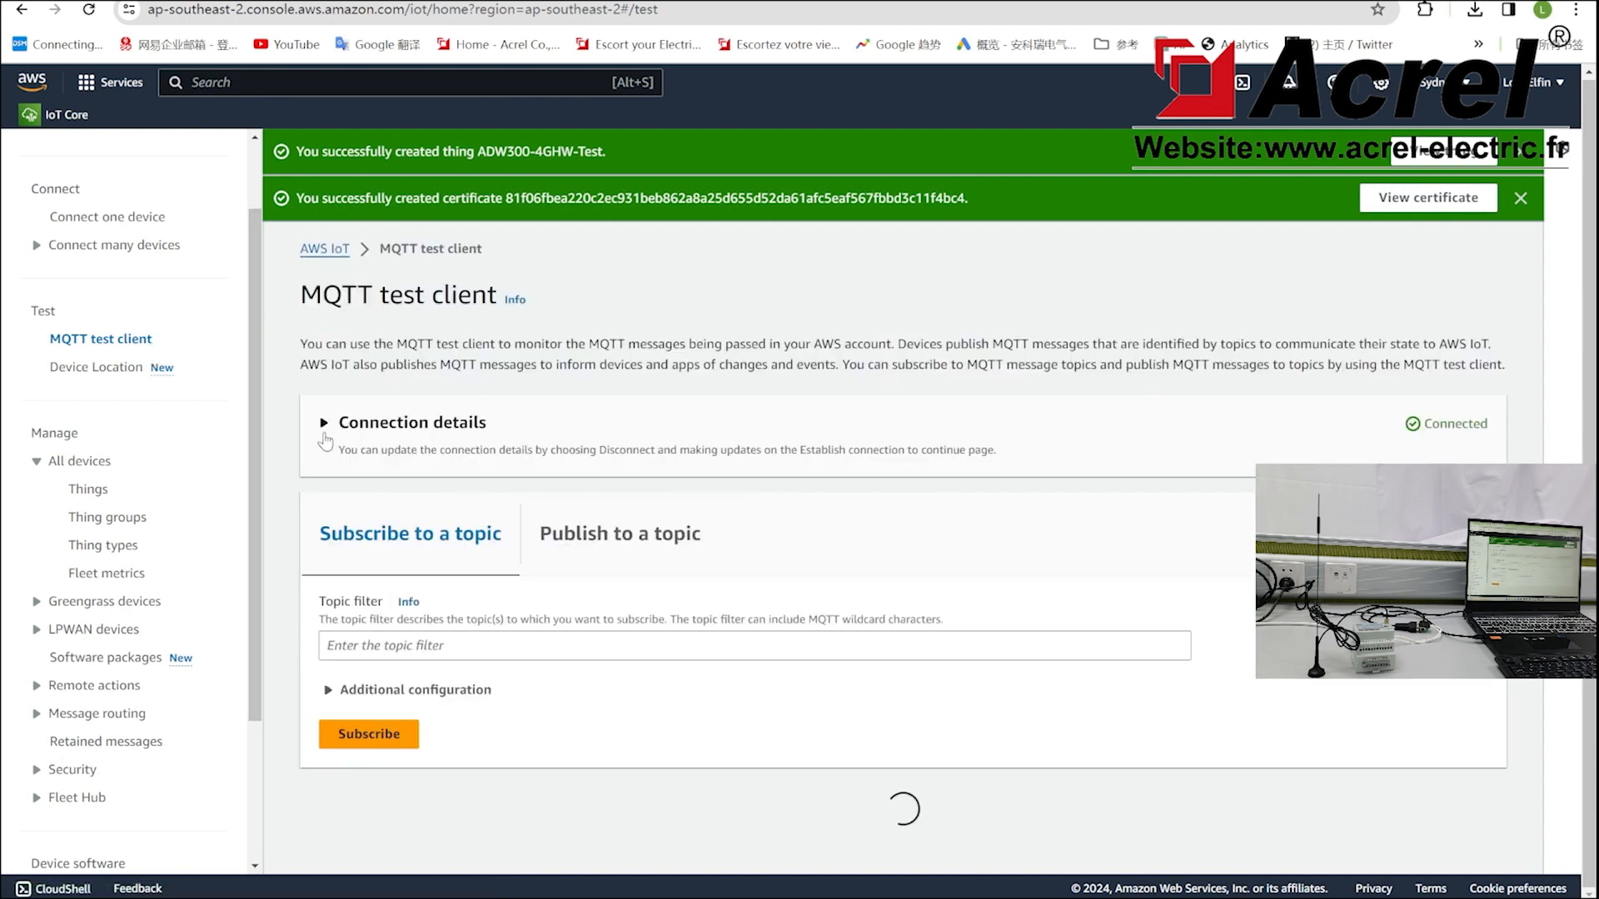
click(325, 424)
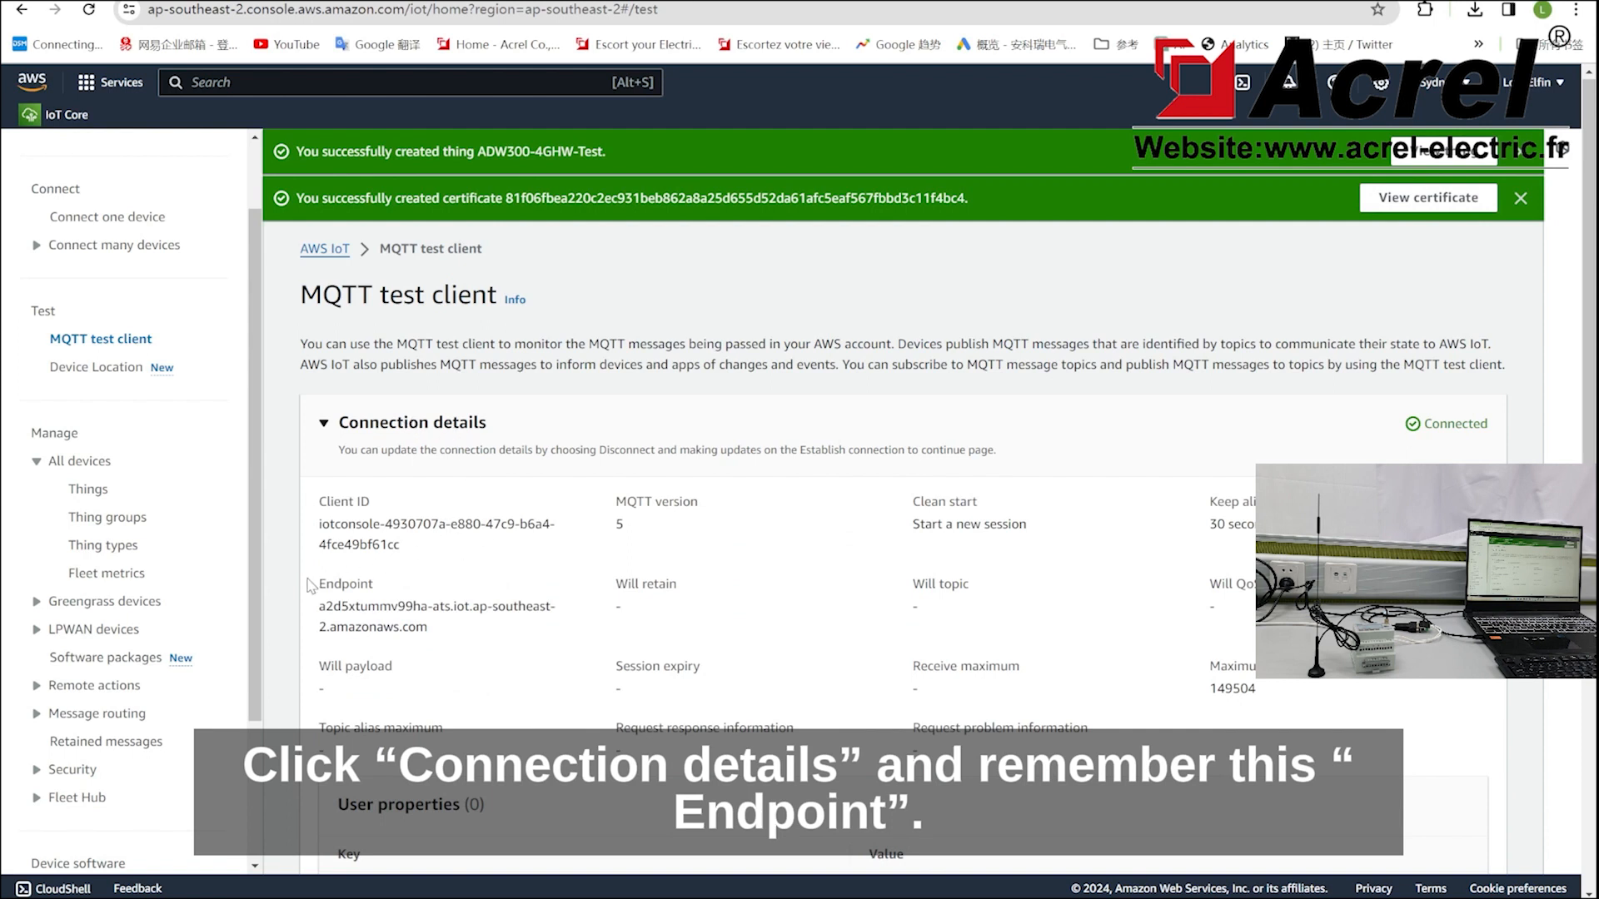
scroll(313, 584, down, 1)
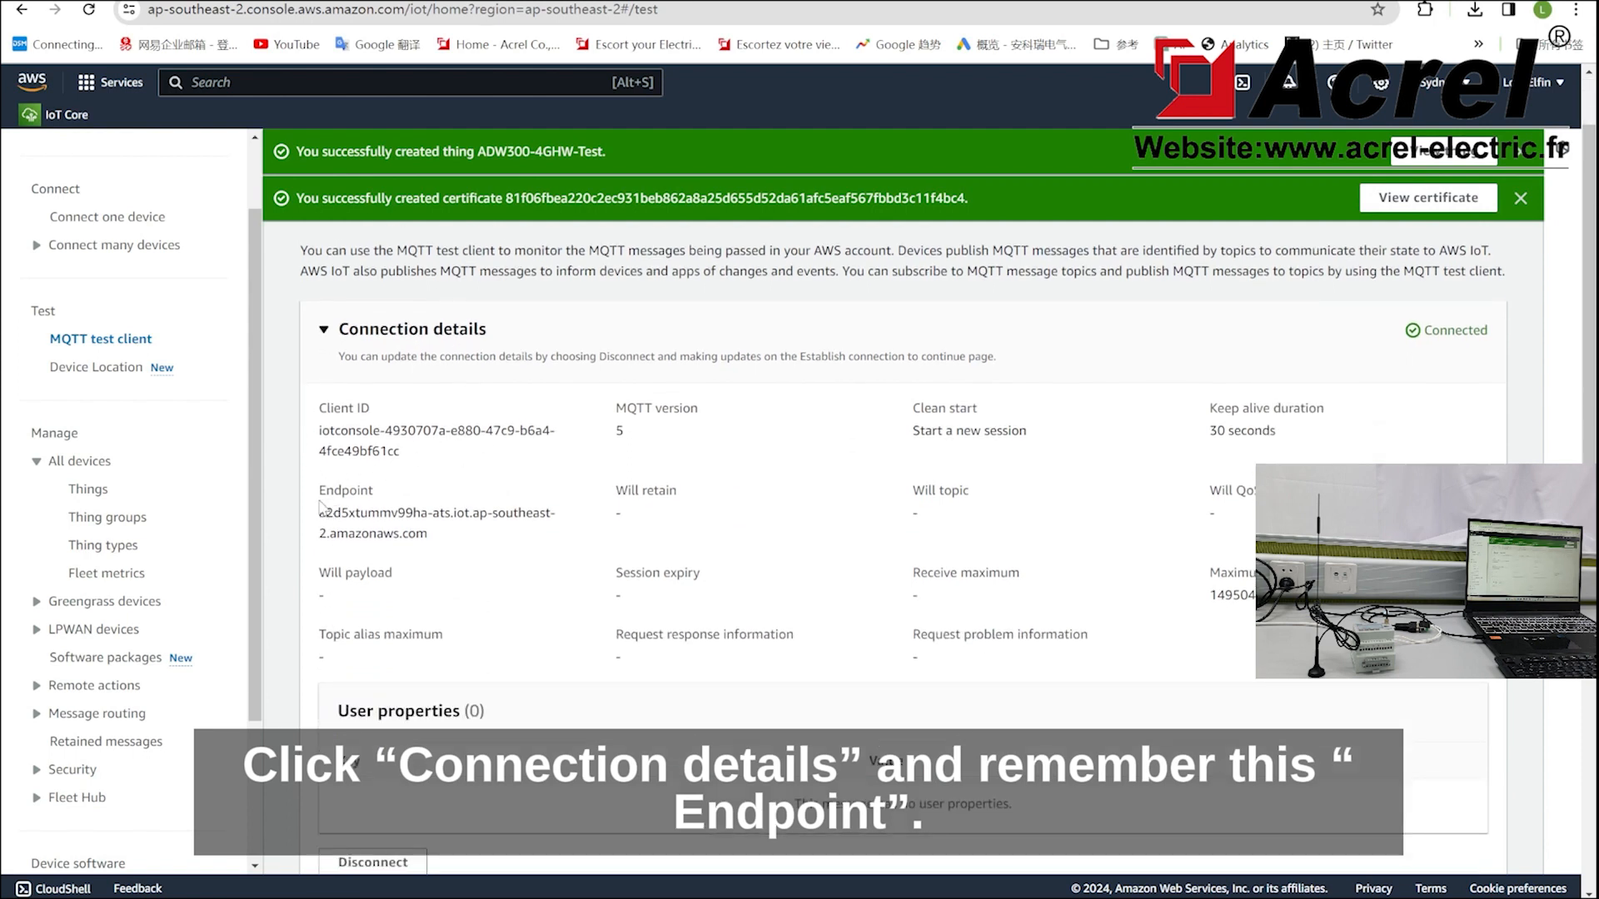
scroll(318, 504, down, 1)
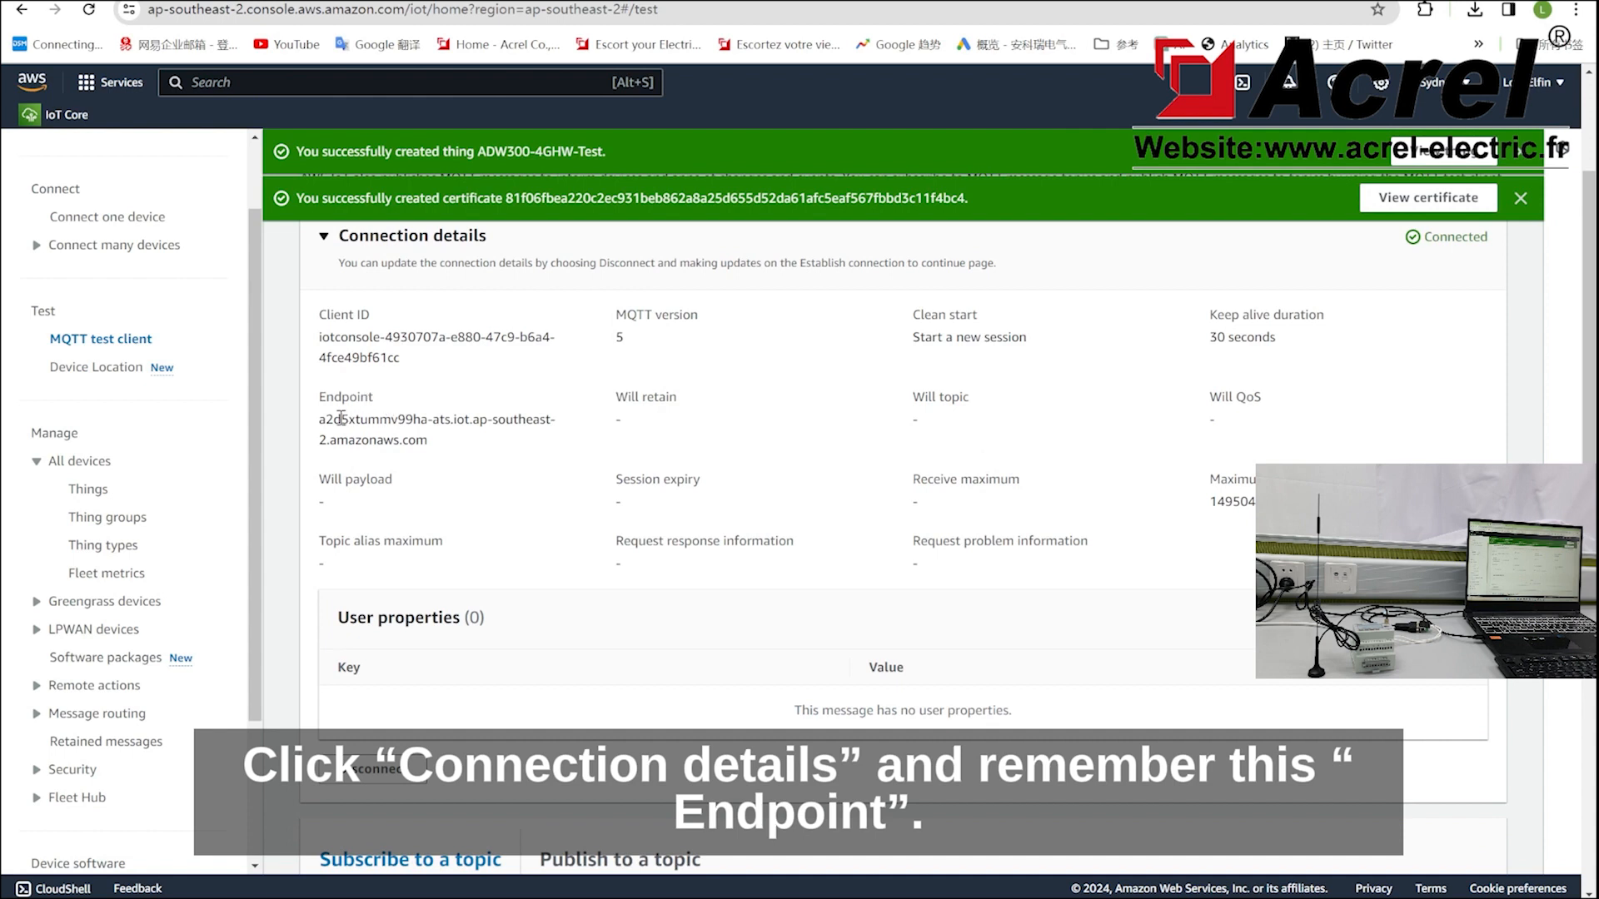
drag(315, 420, 427, 441)
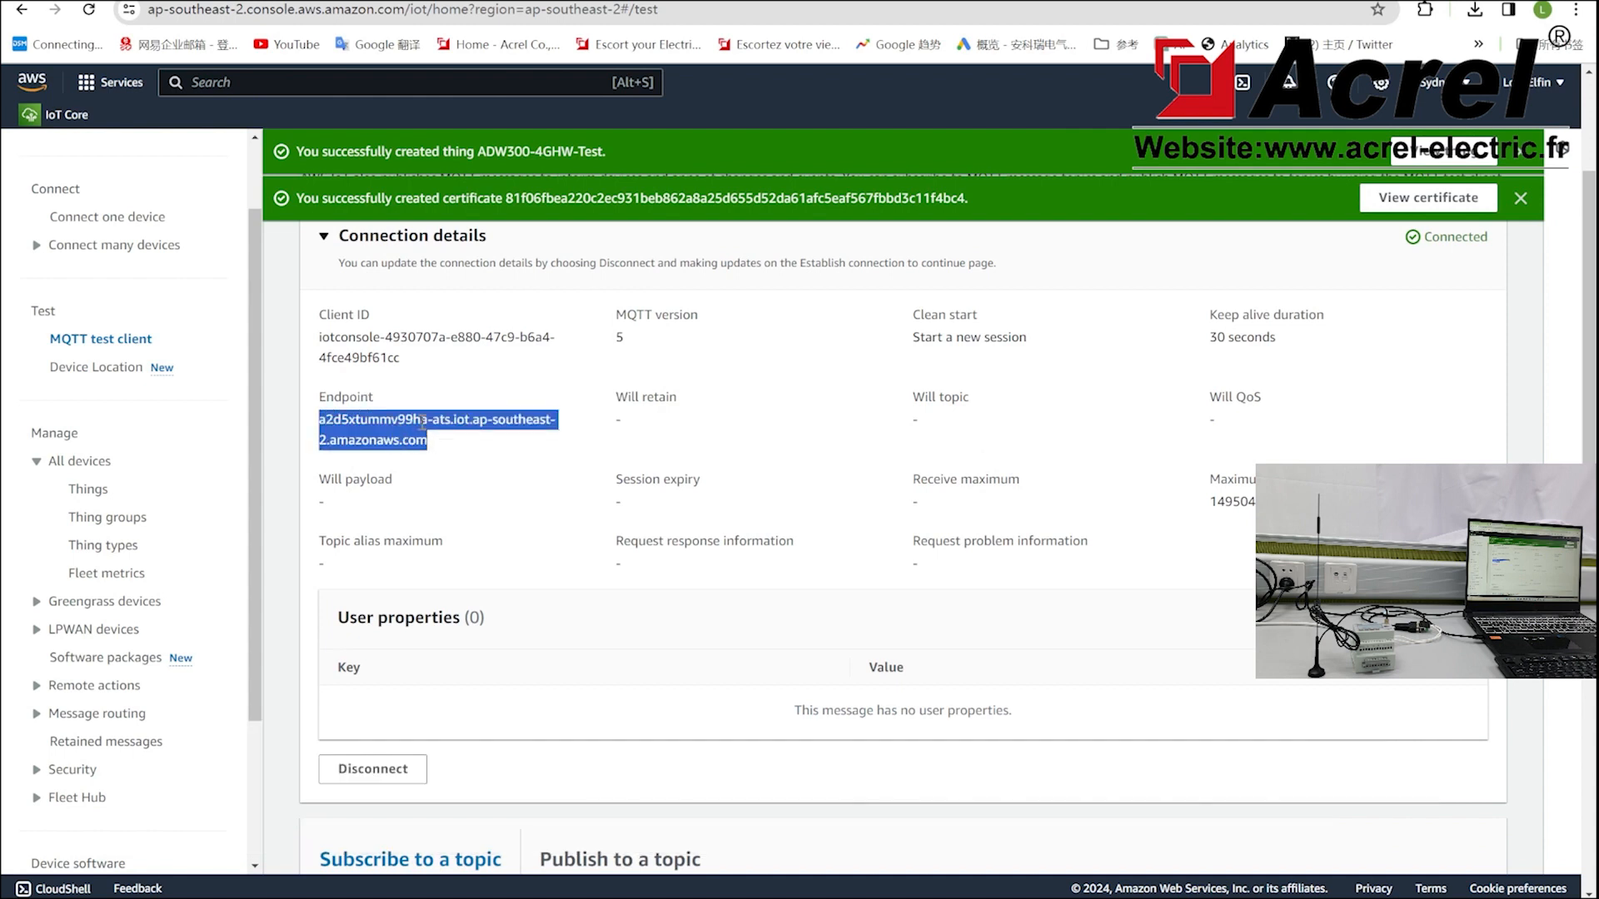
right_click(425, 431)
click(477, 443)
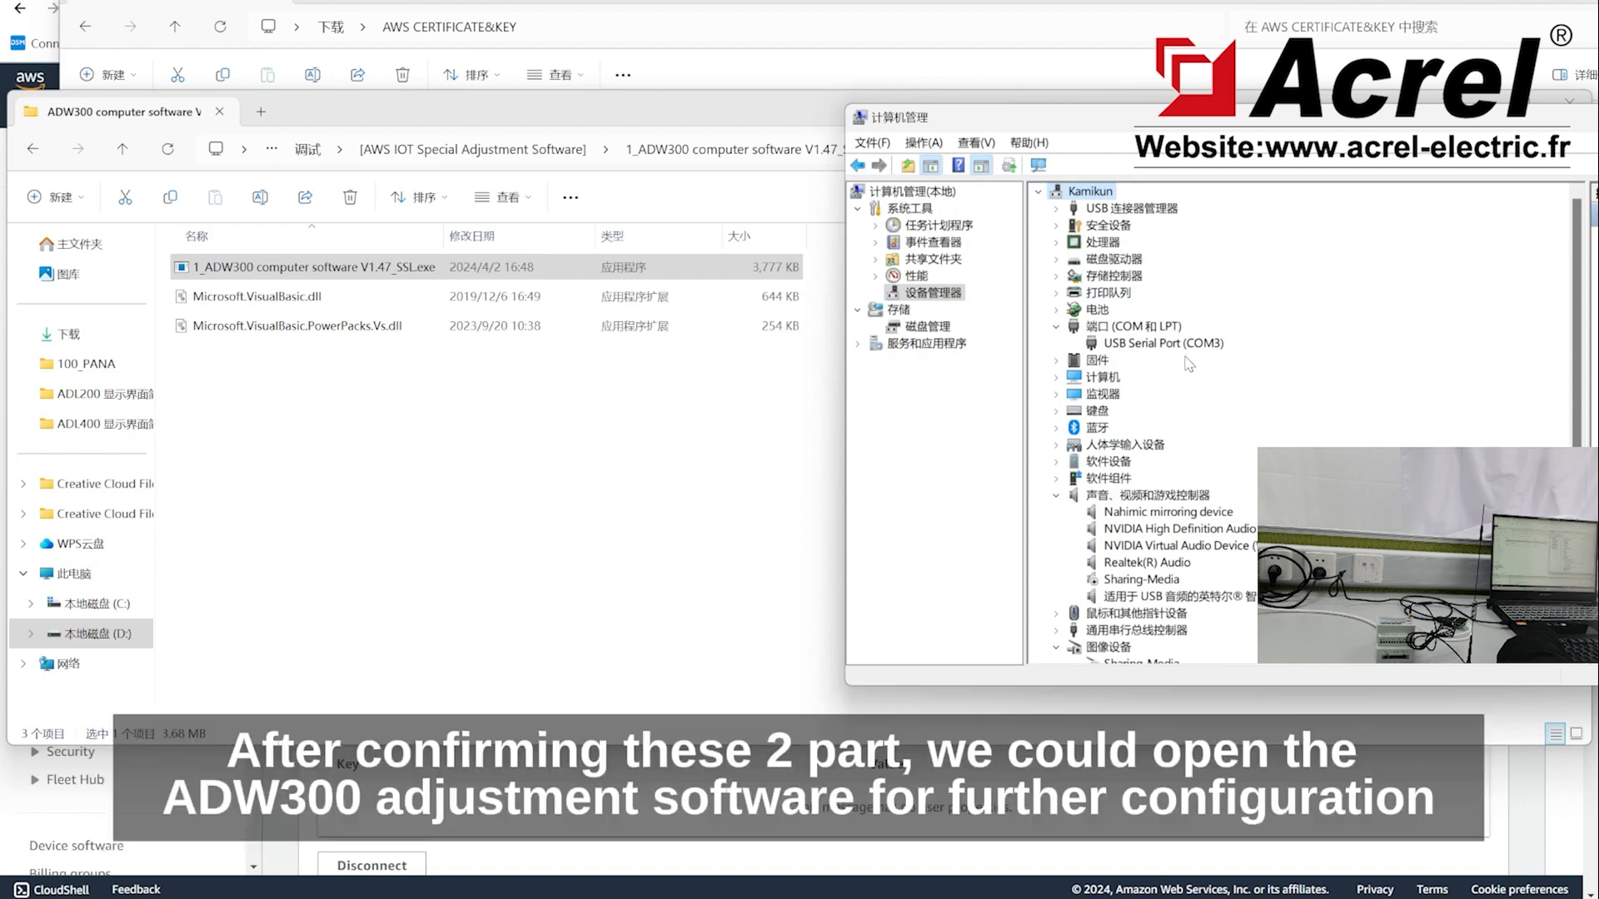
Step: Launch ADW300 debugging software V1.47 and open its serial port settings
click(574, 275)
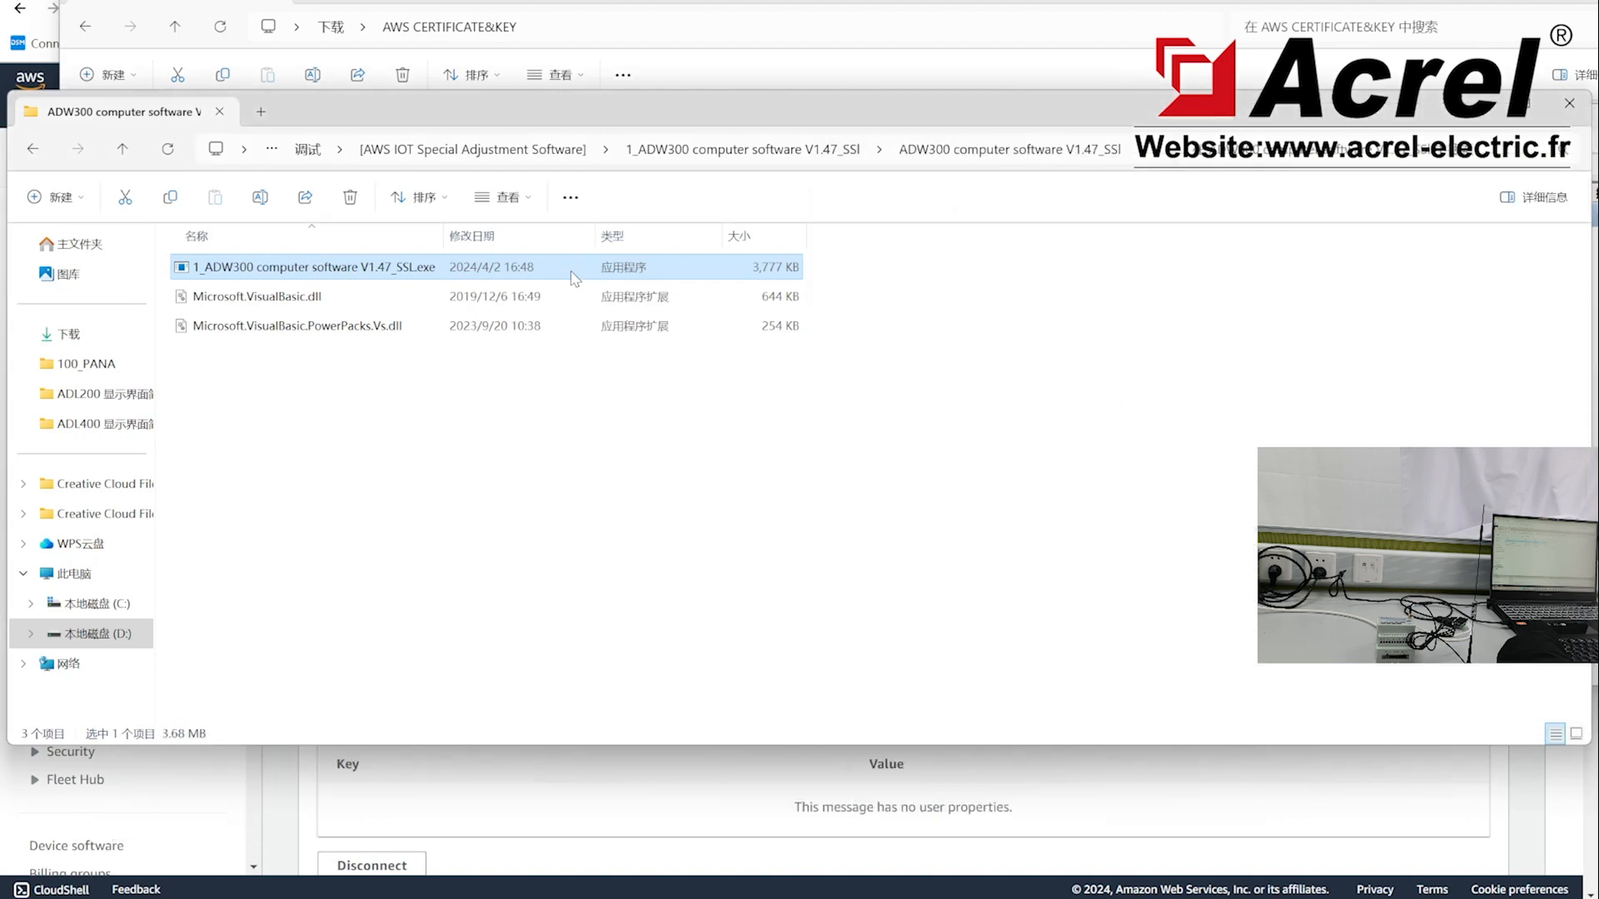
double_click(574, 274)
click(870, 499)
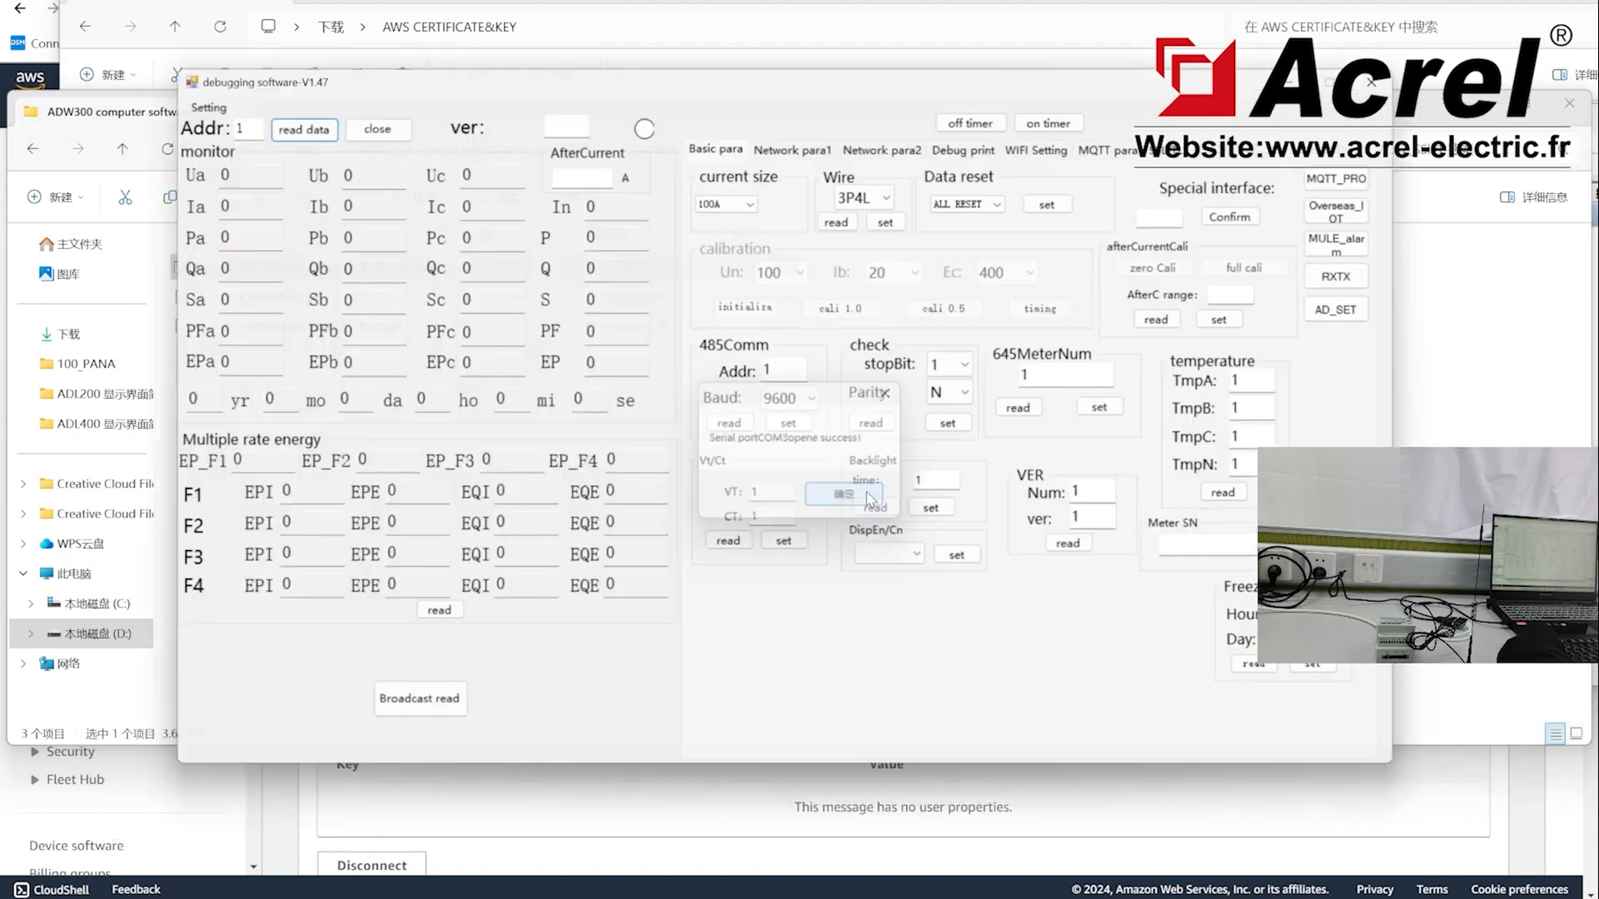
click(194, 99)
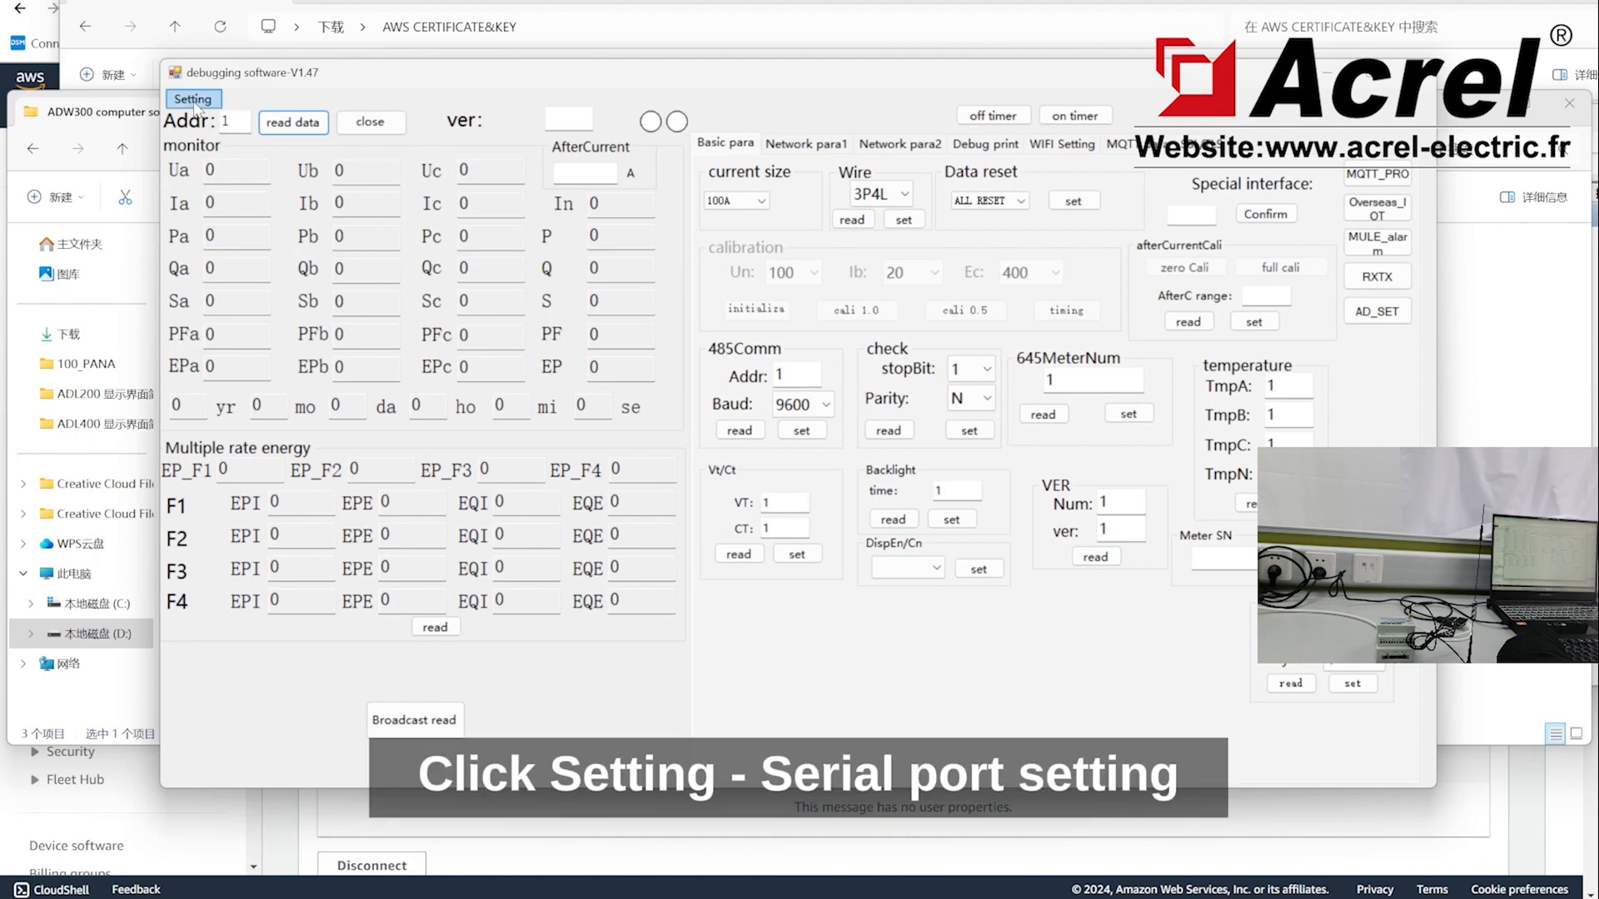
click(195, 102)
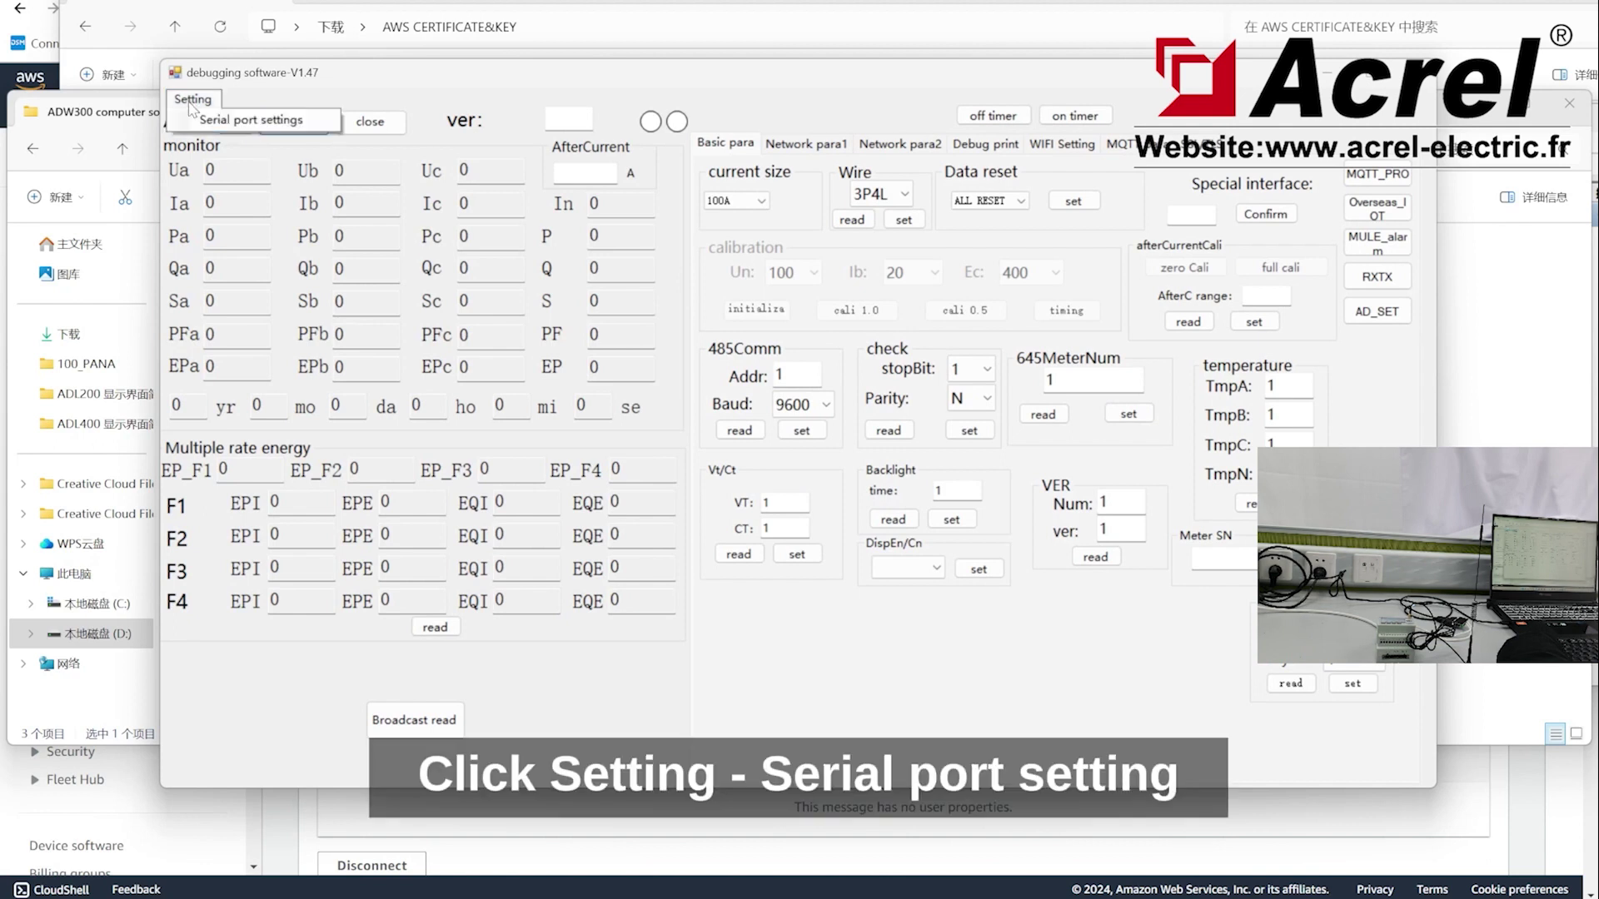
click(256, 118)
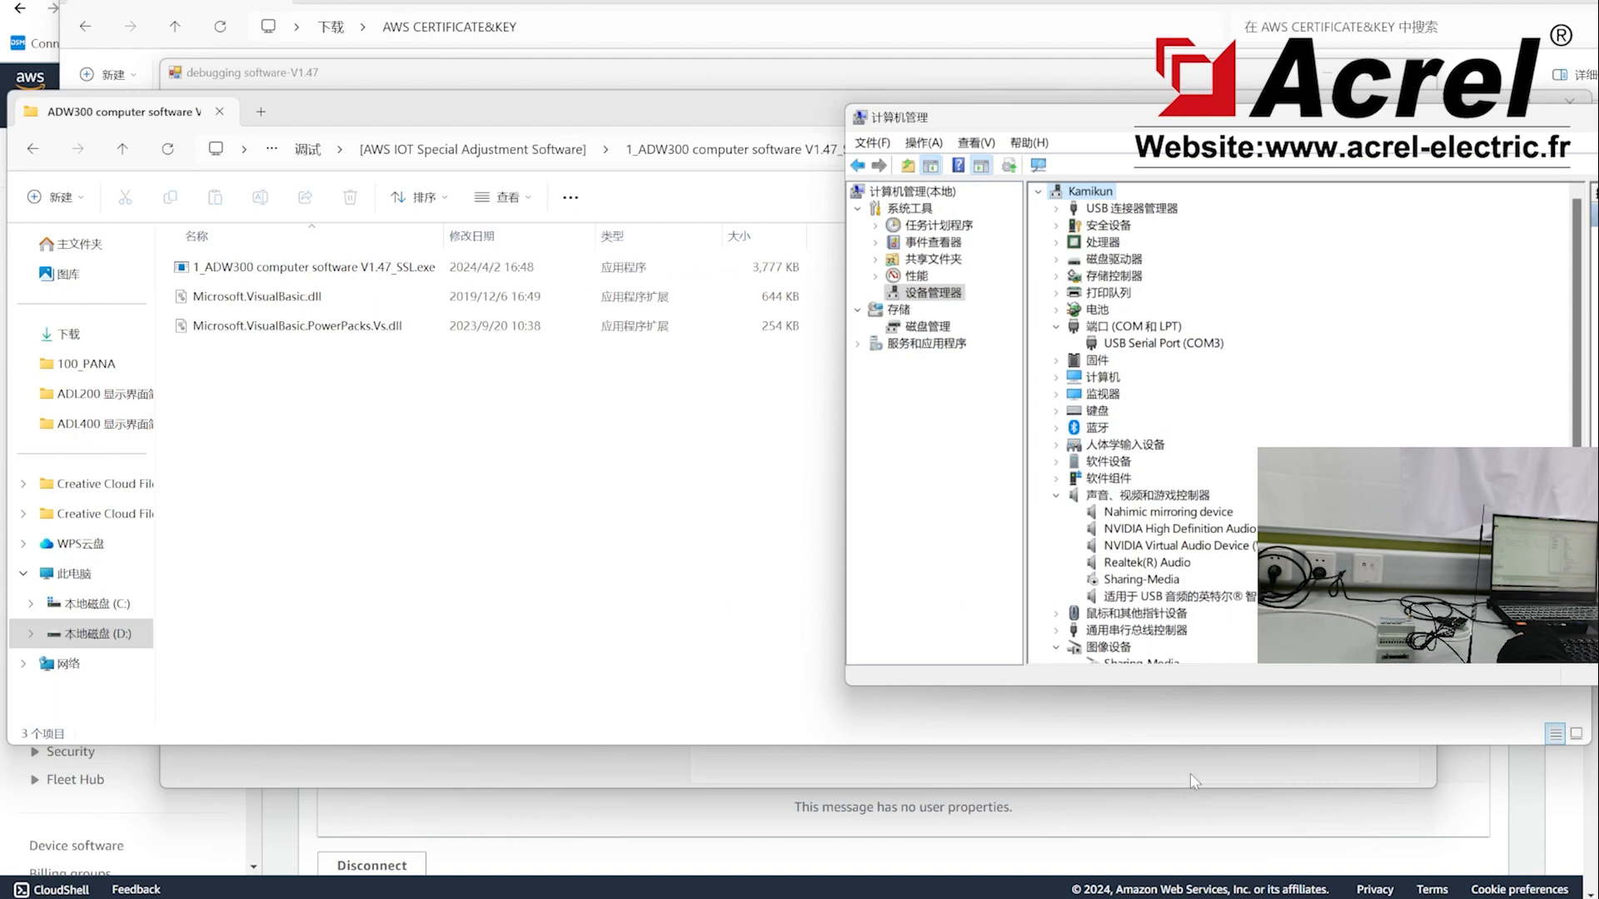
Step: Open COM3 at 9600 baud, 8 data bits, 1 stop bit, no parity
click(1223, 835)
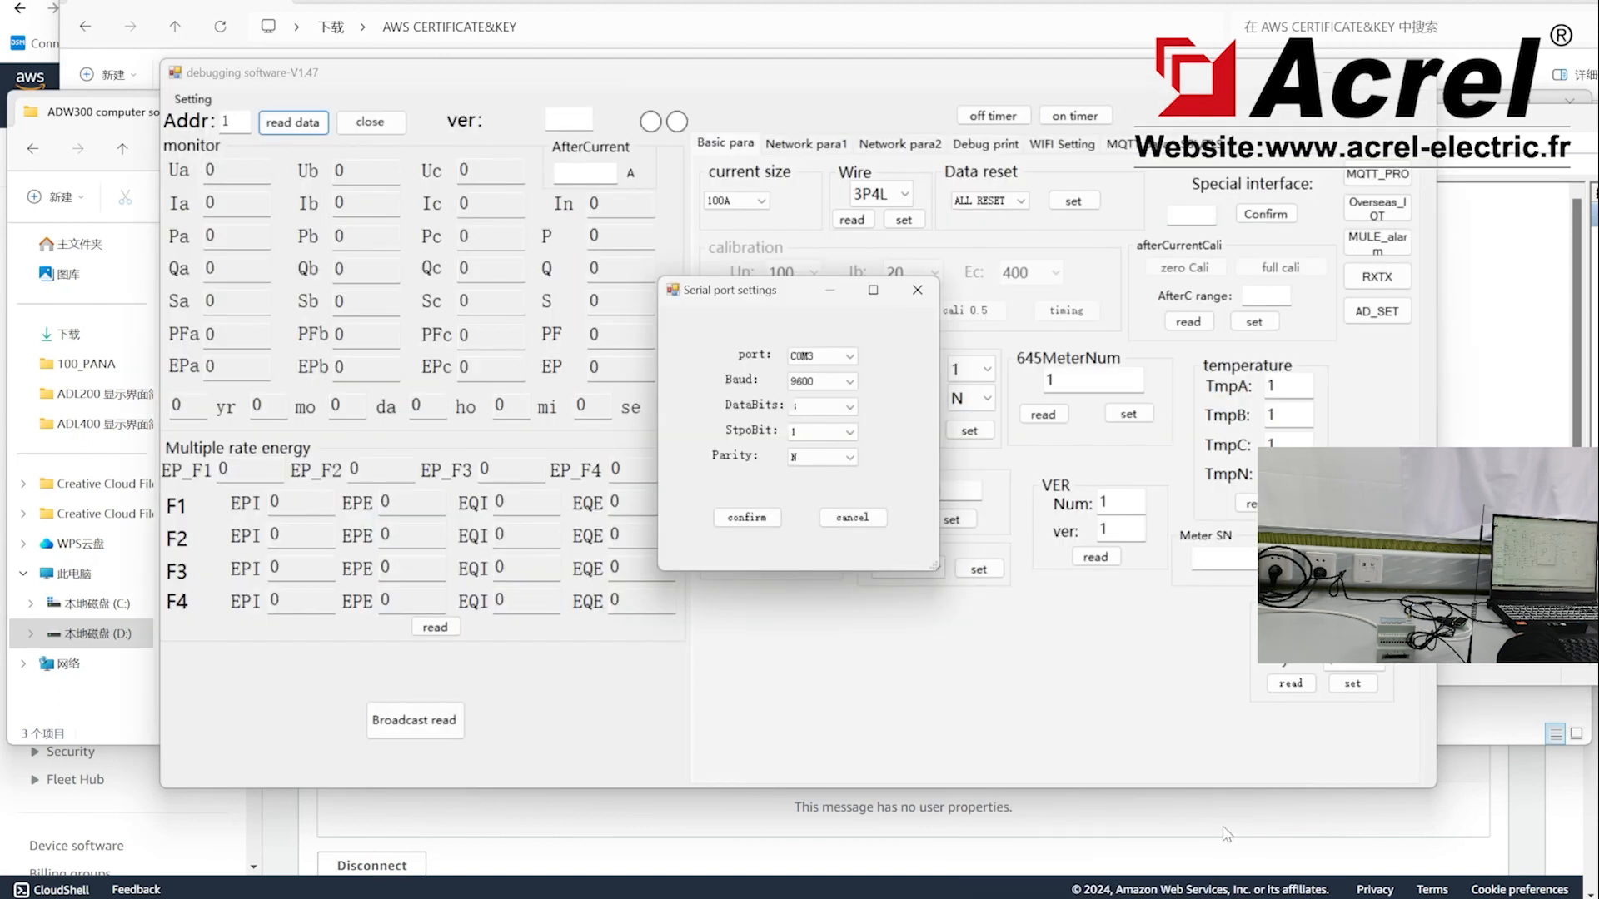
click(805, 382)
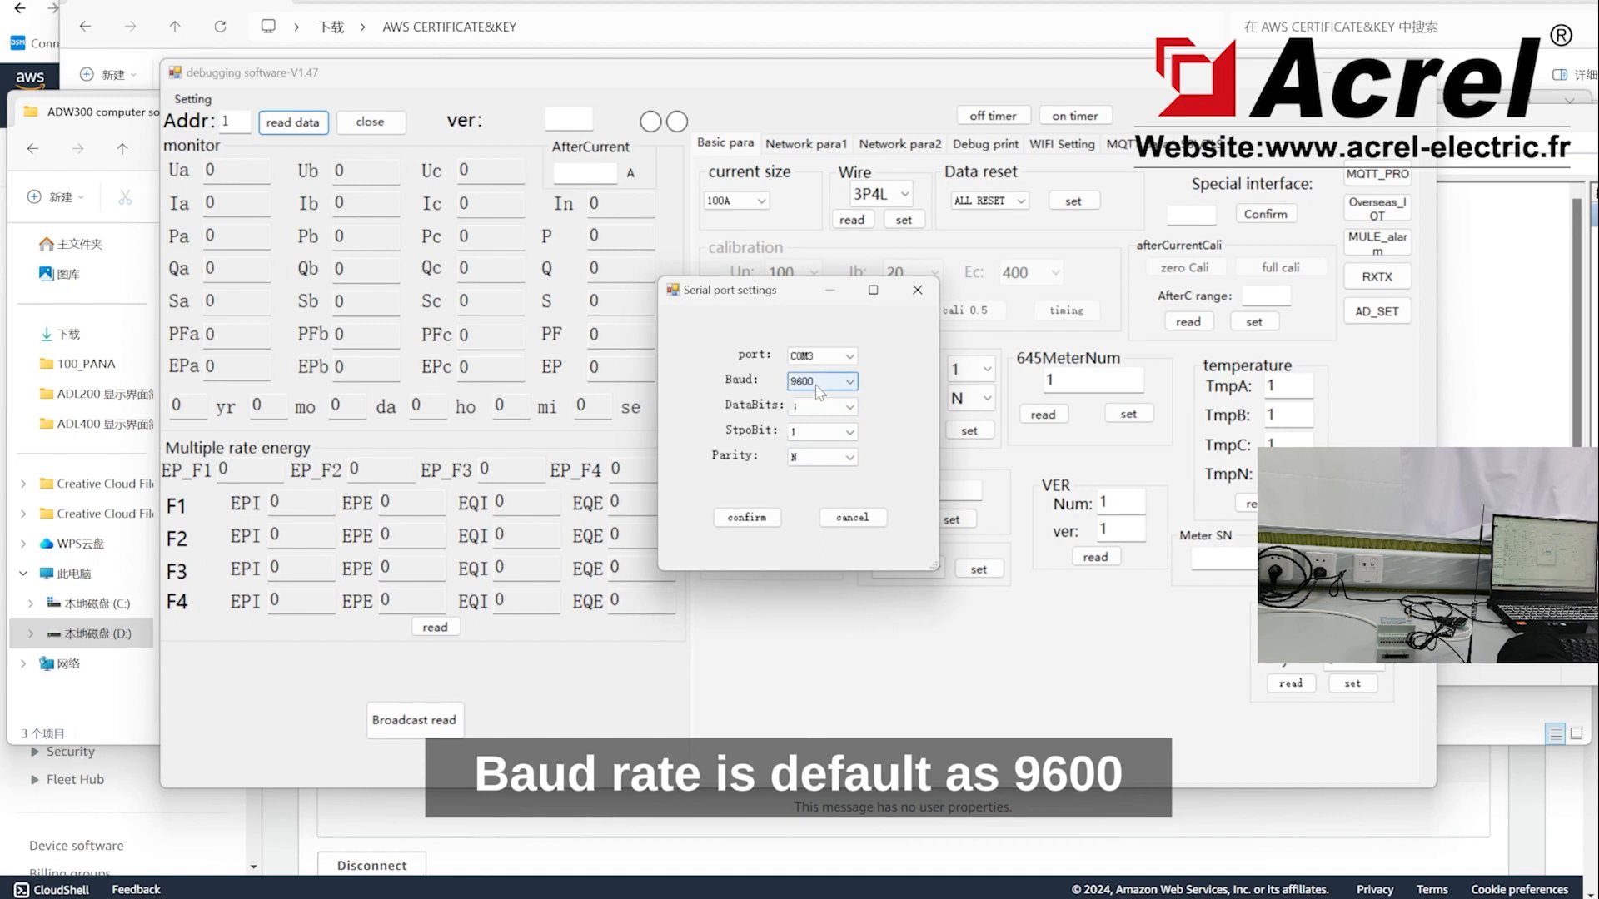
click(817, 382)
click(815, 408)
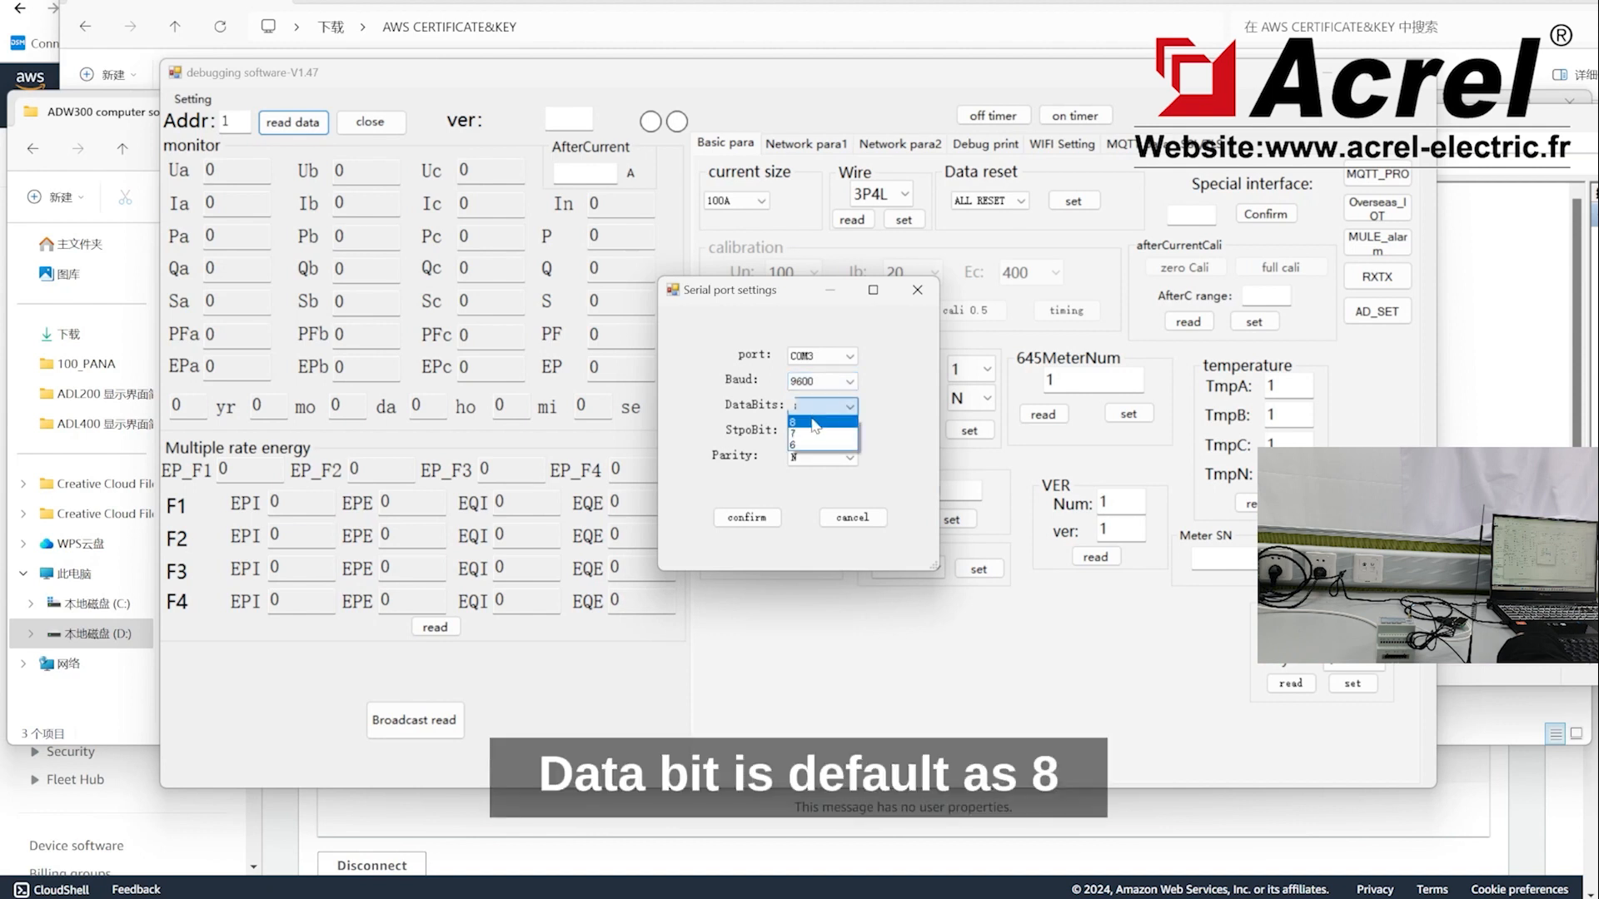
click(812, 422)
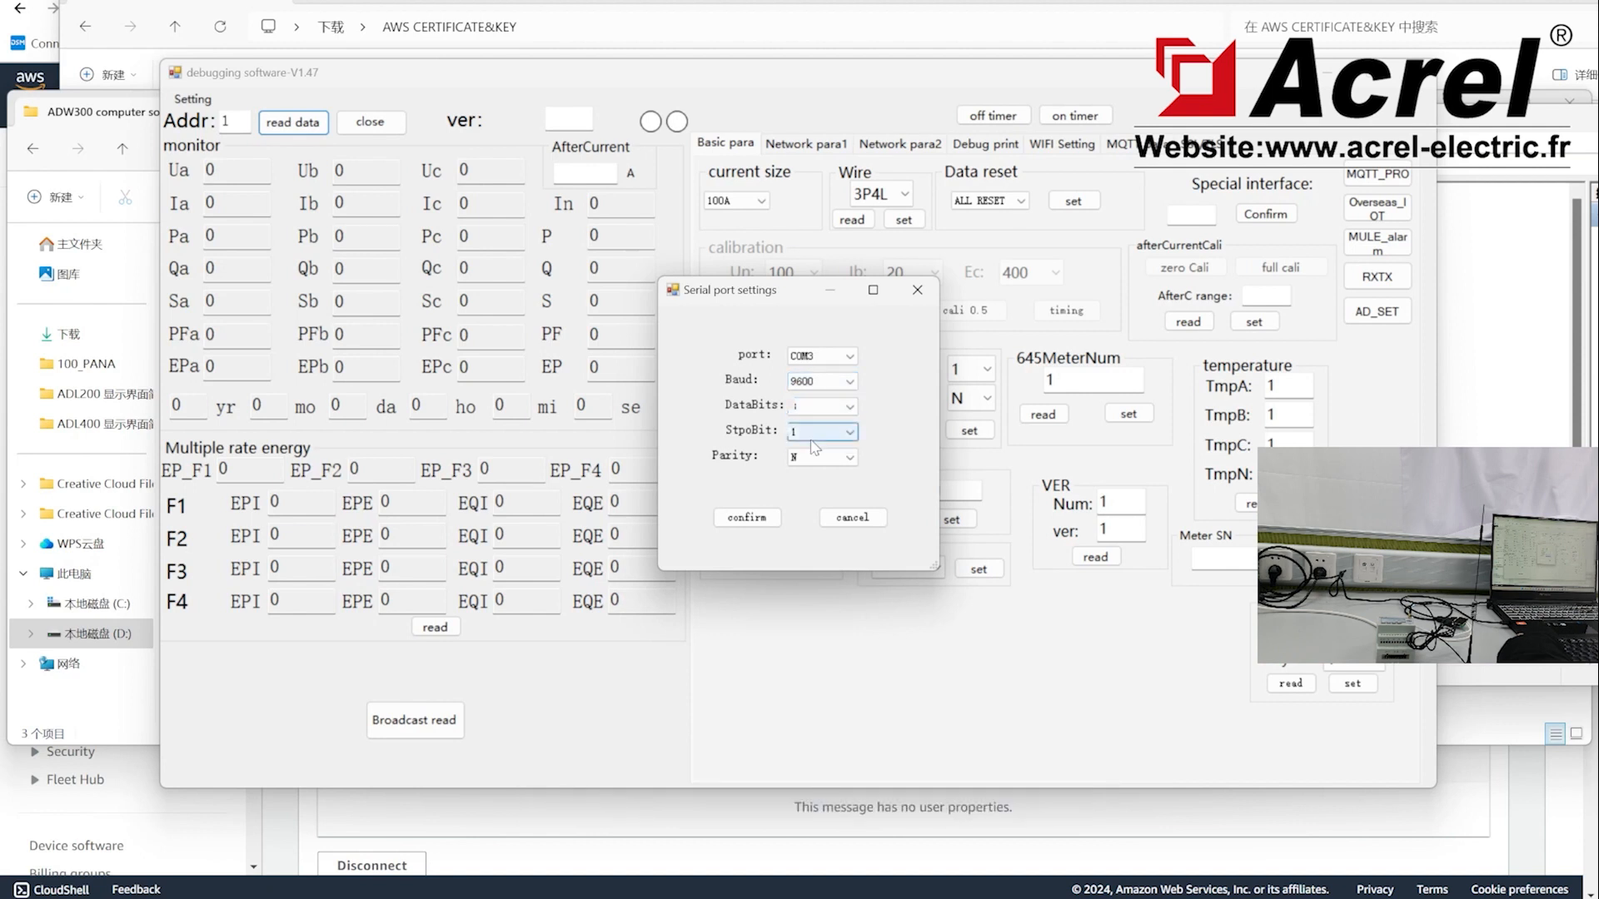
click(817, 431)
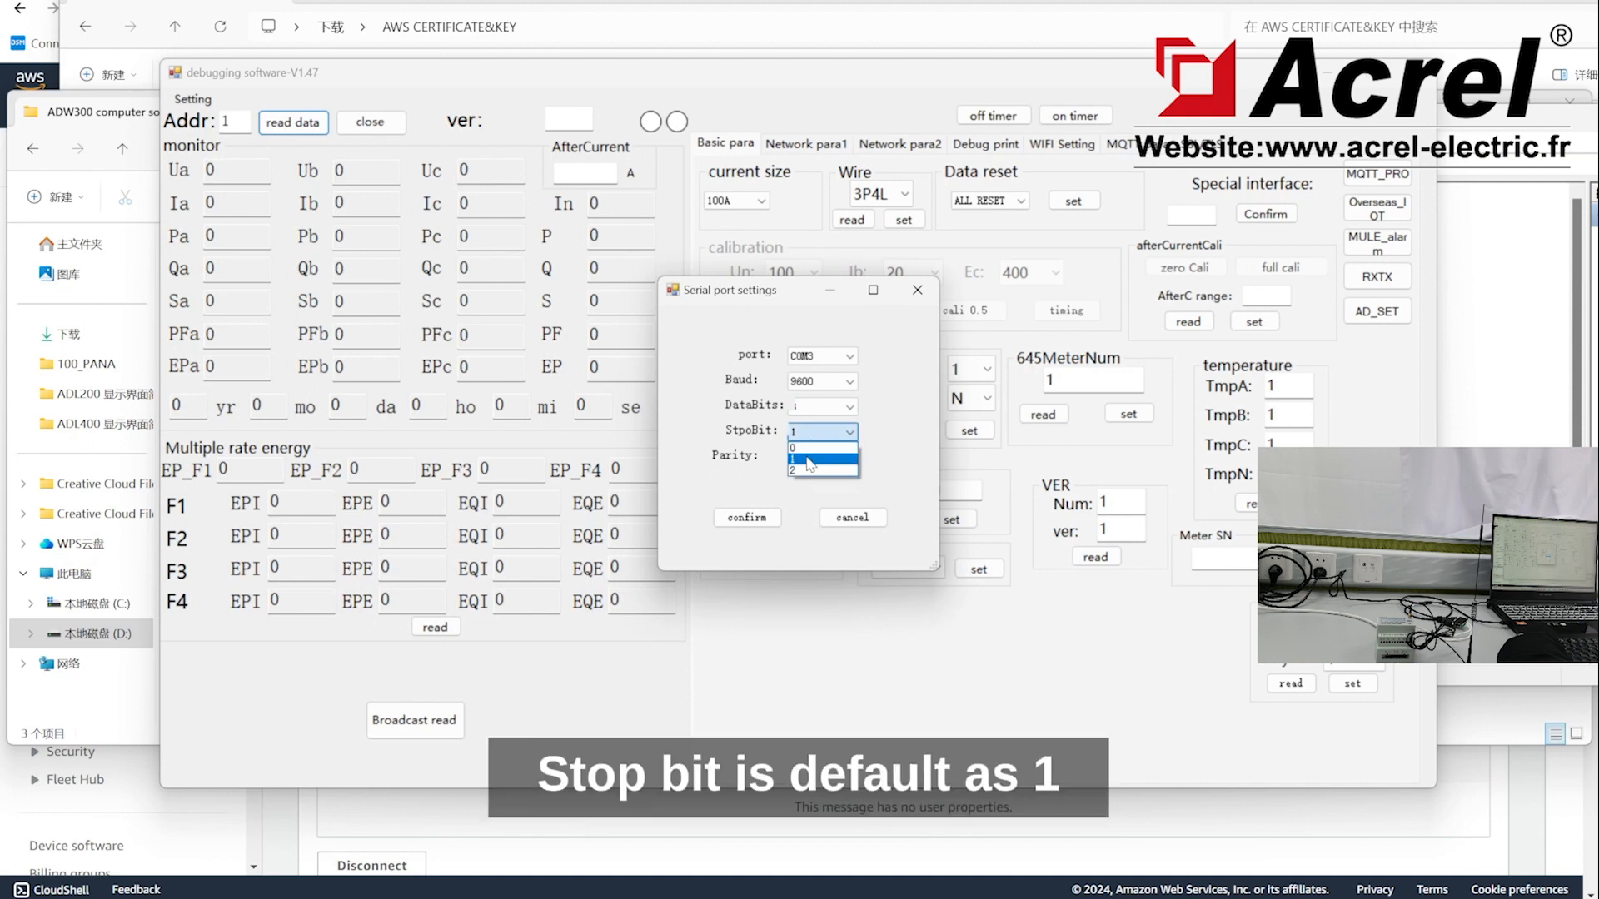
click(807, 460)
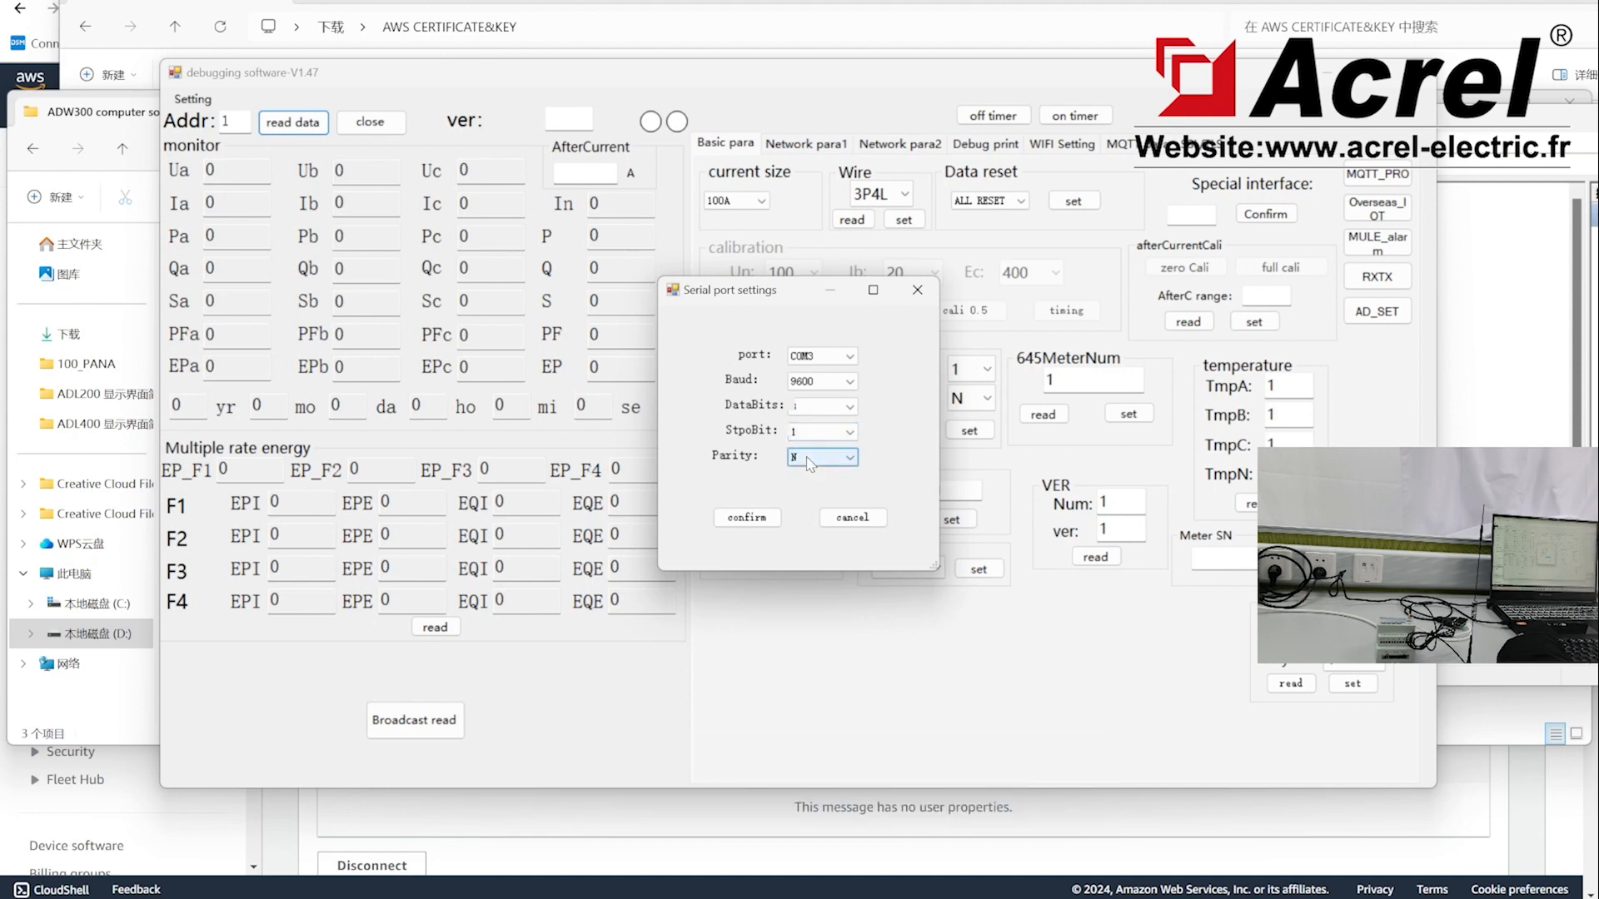
click(814, 458)
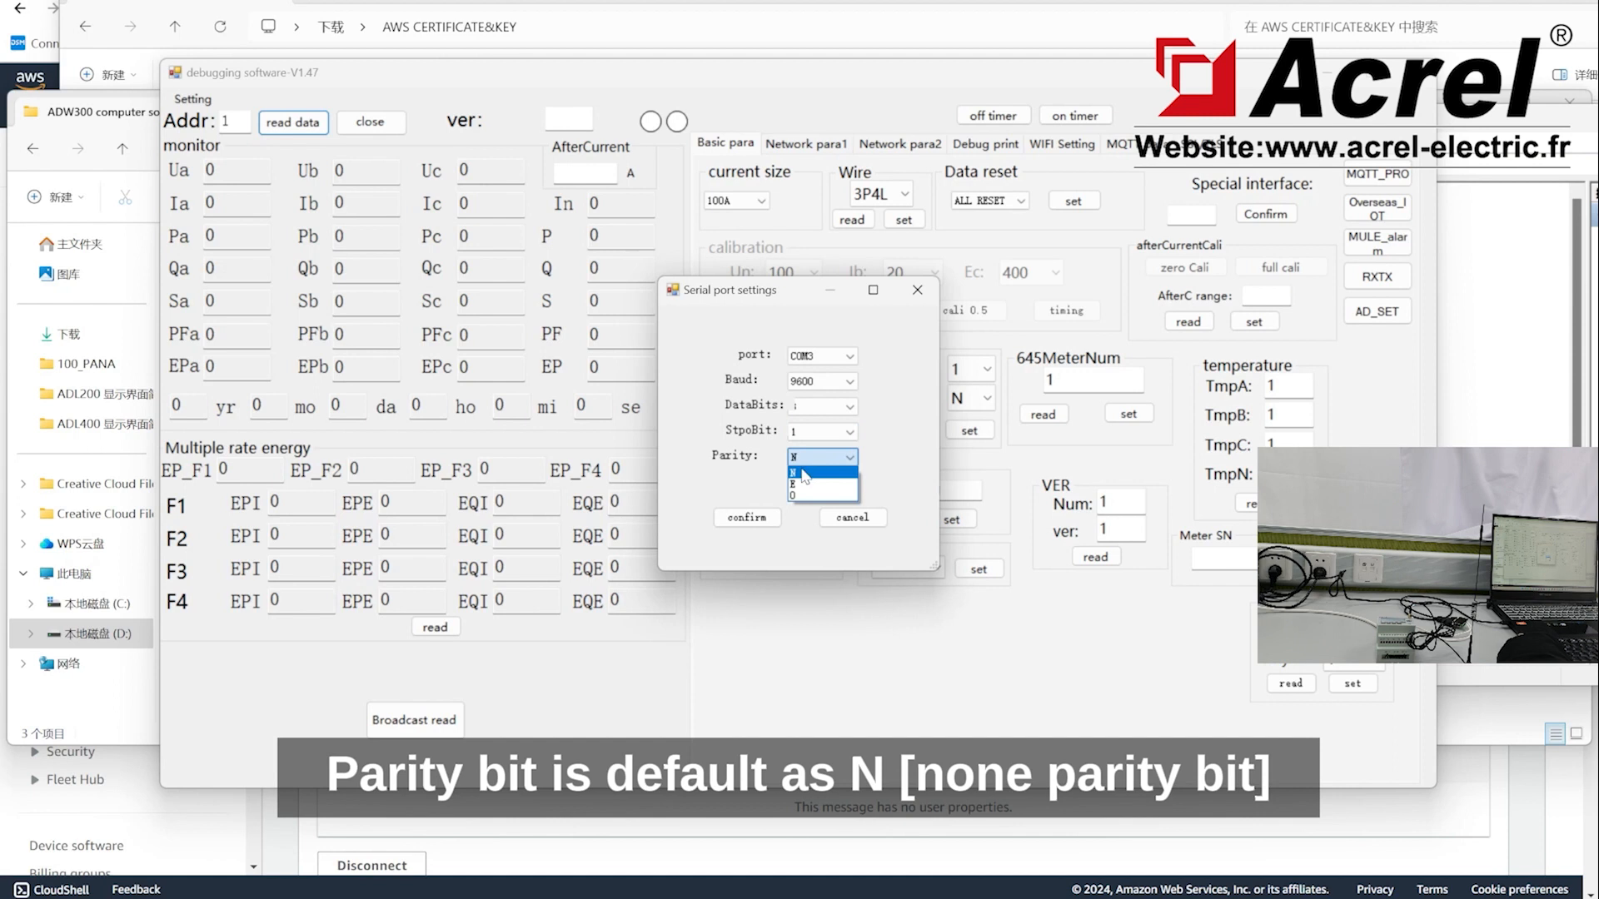
click(803, 475)
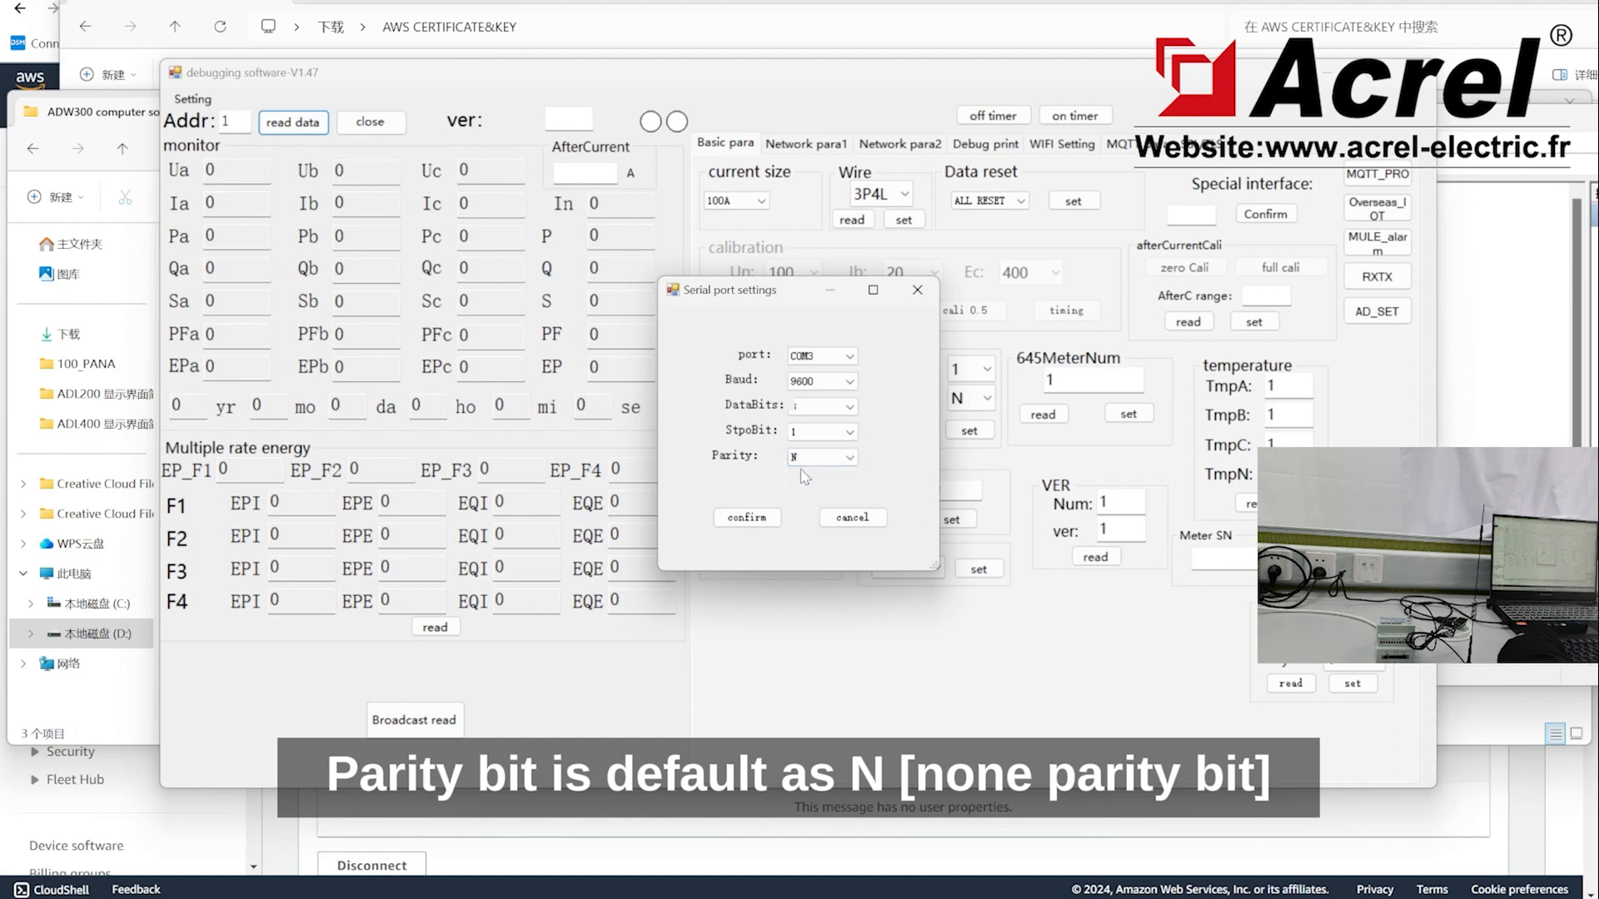
click(747, 518)
click(747, 518)
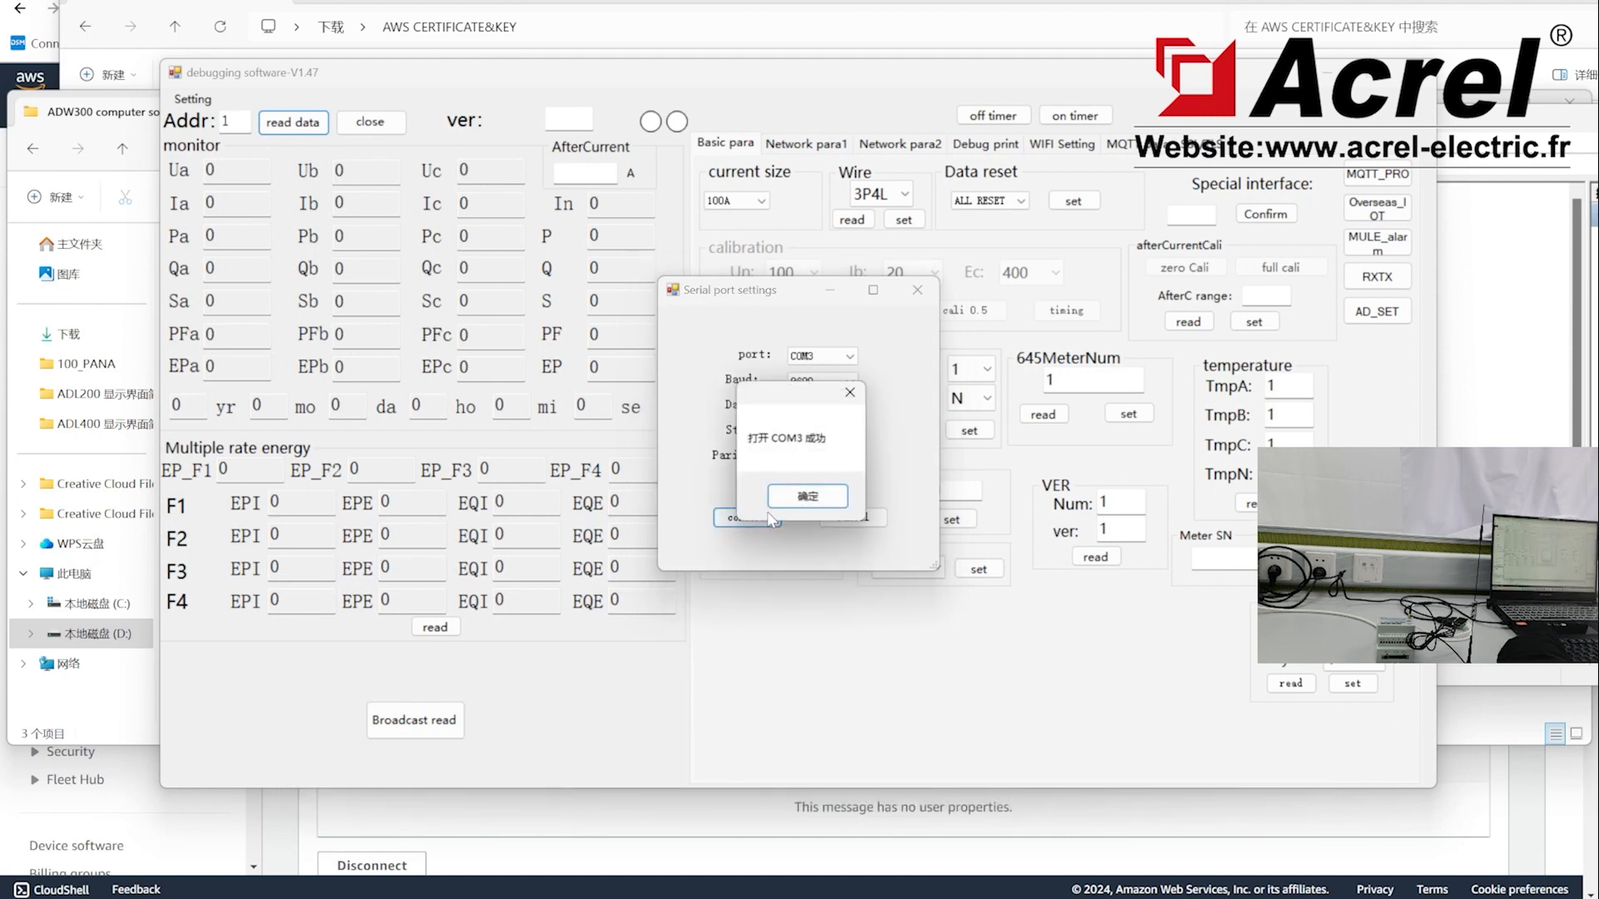
Step: Broadcast a read request and confirm the meter's program version number 2371
click(830, 497)
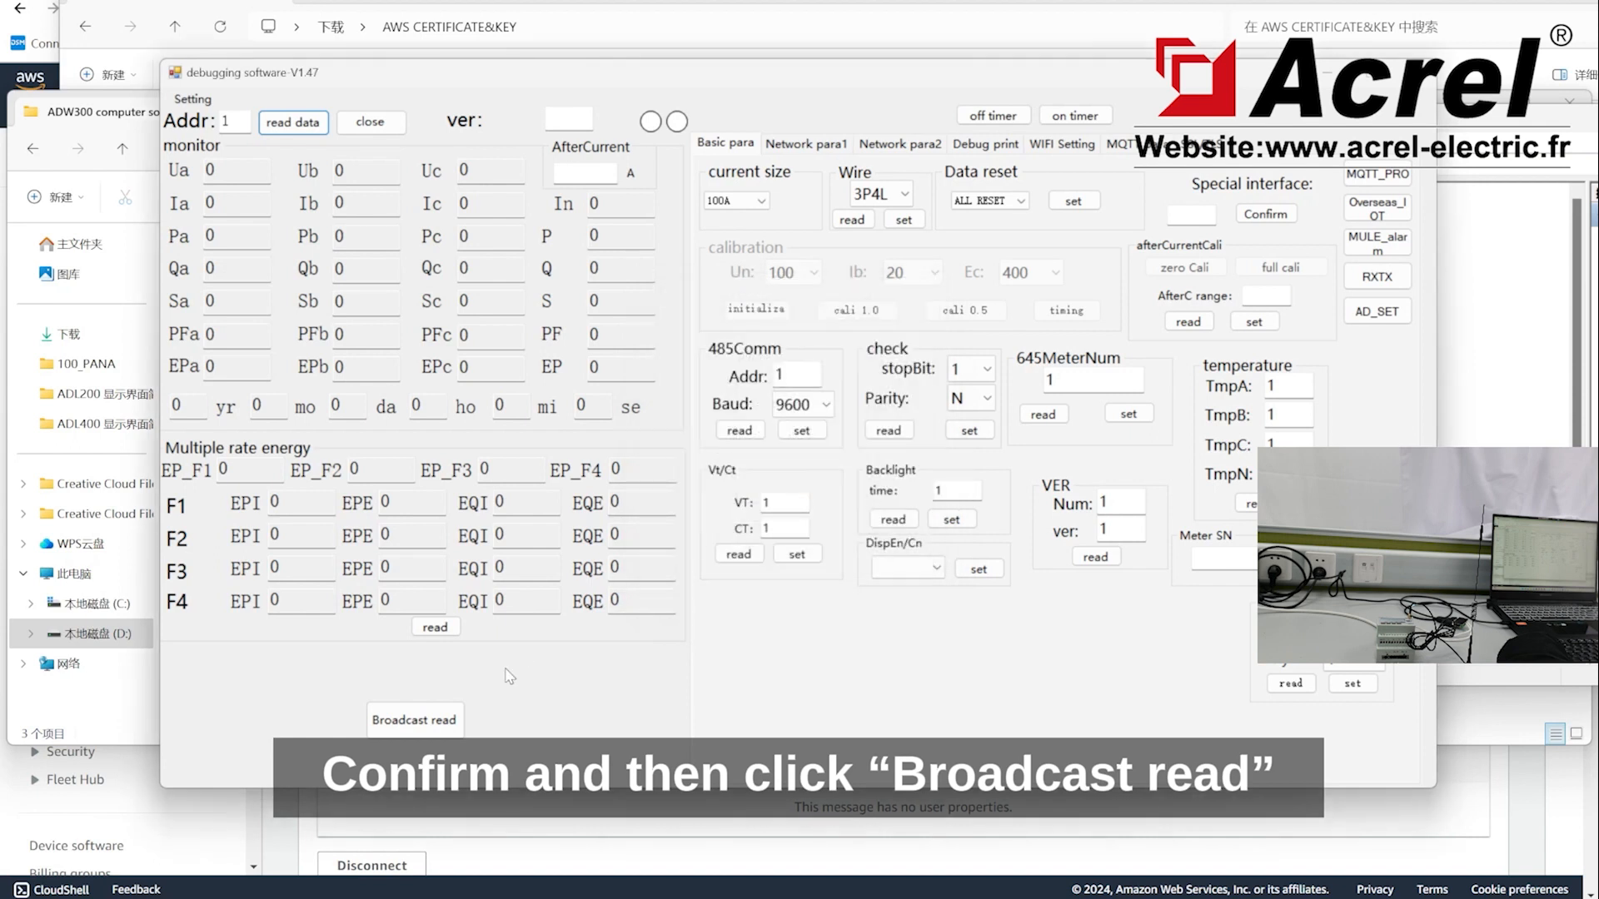
click(425, 719)
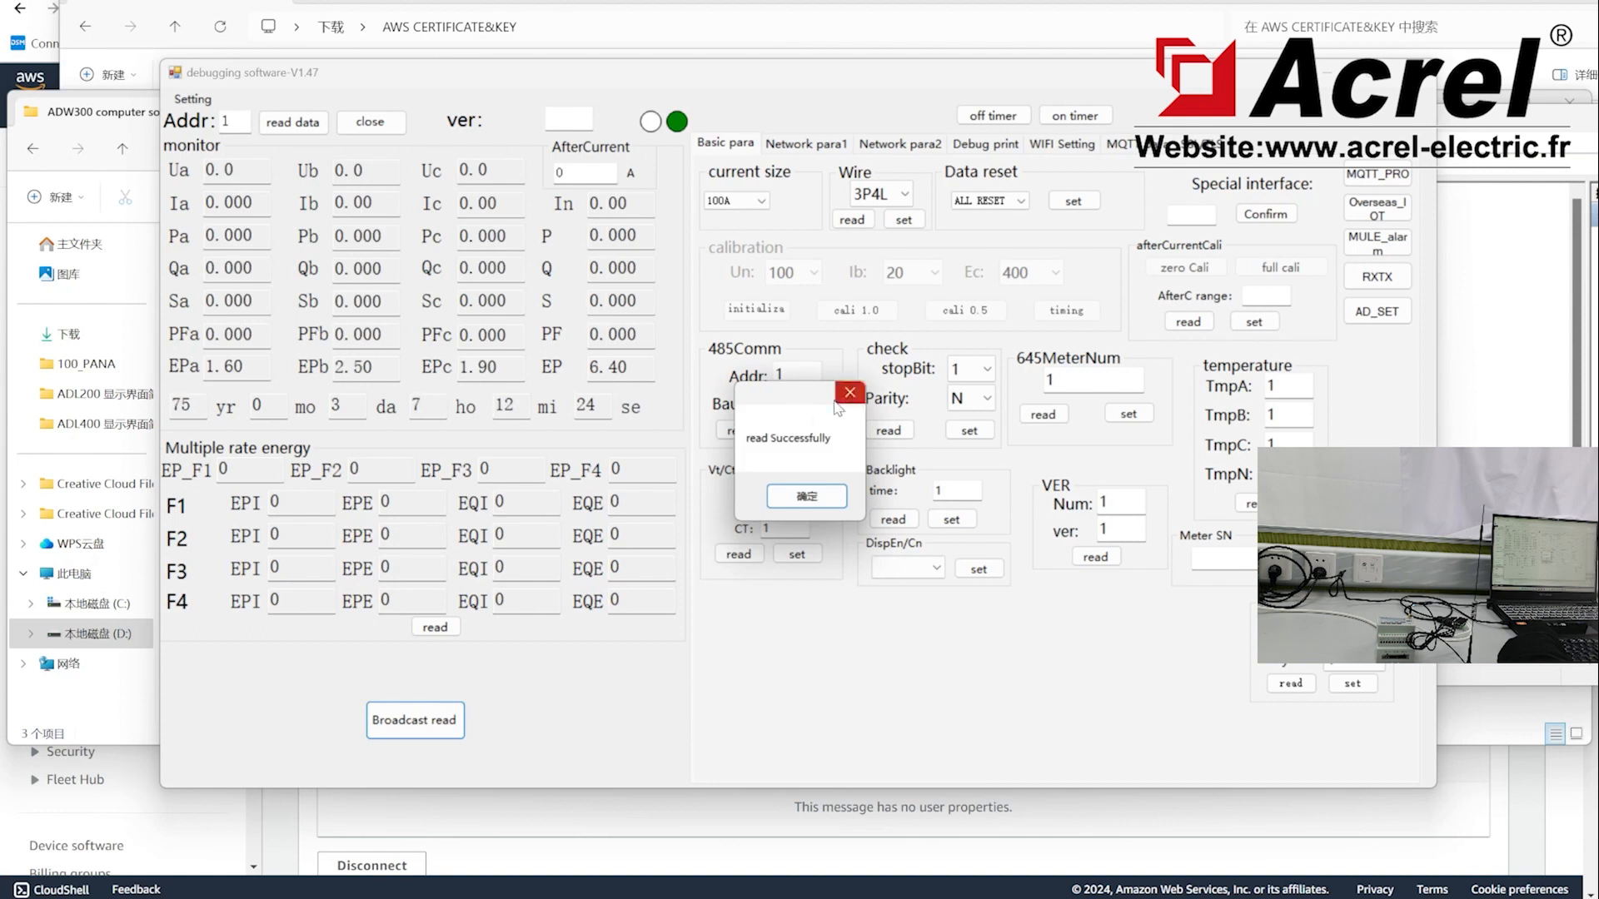
click(818, 499)
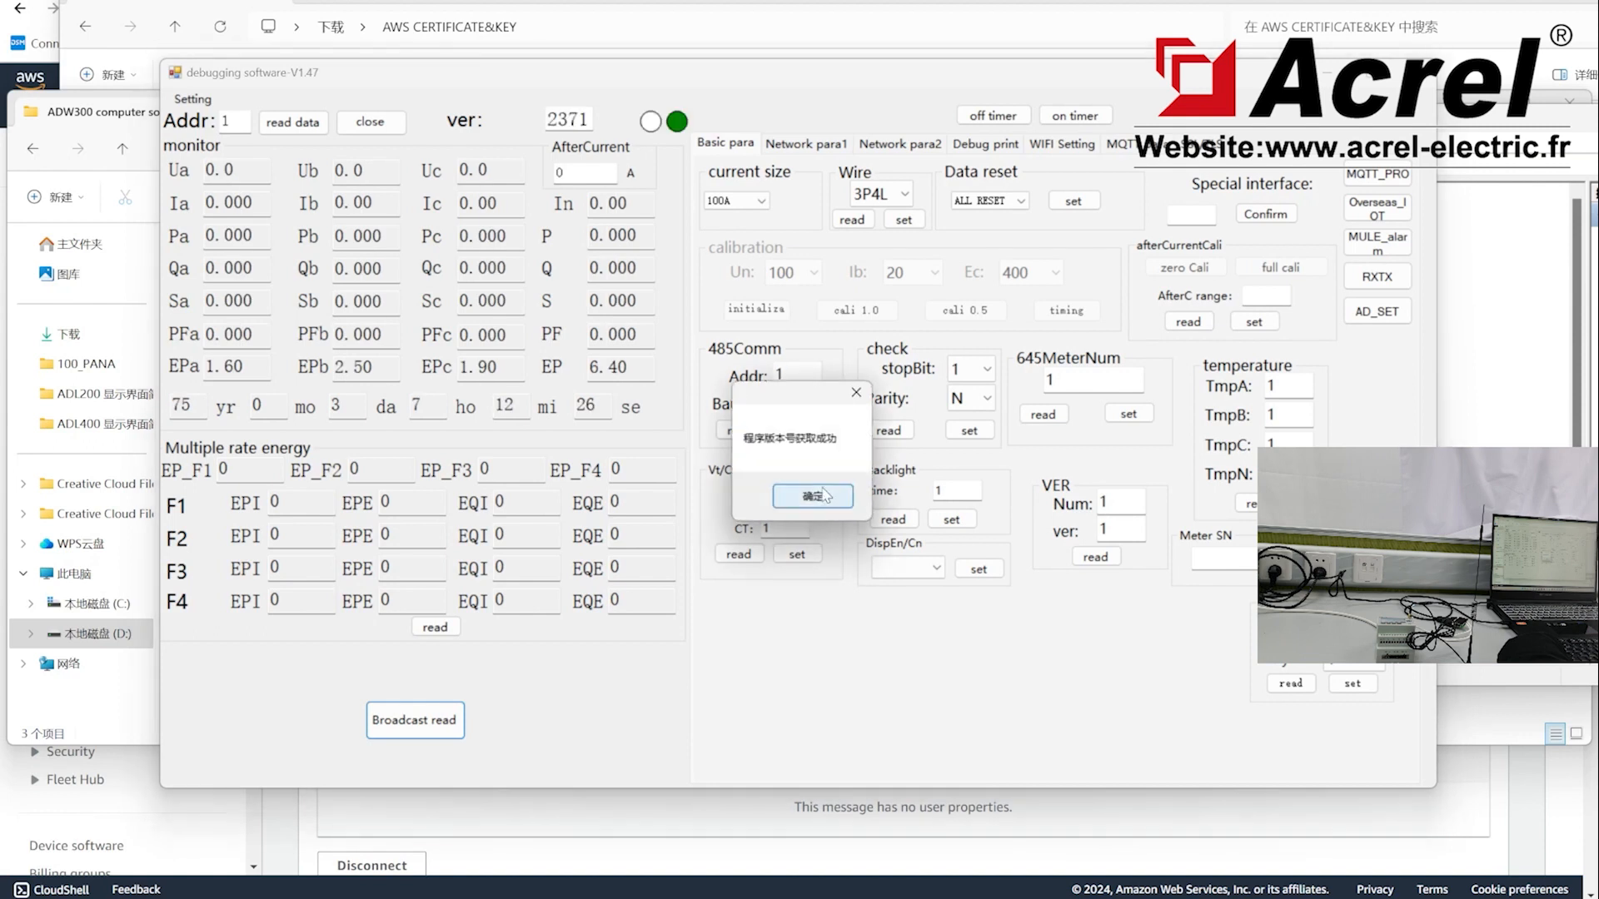
click(813, 498)
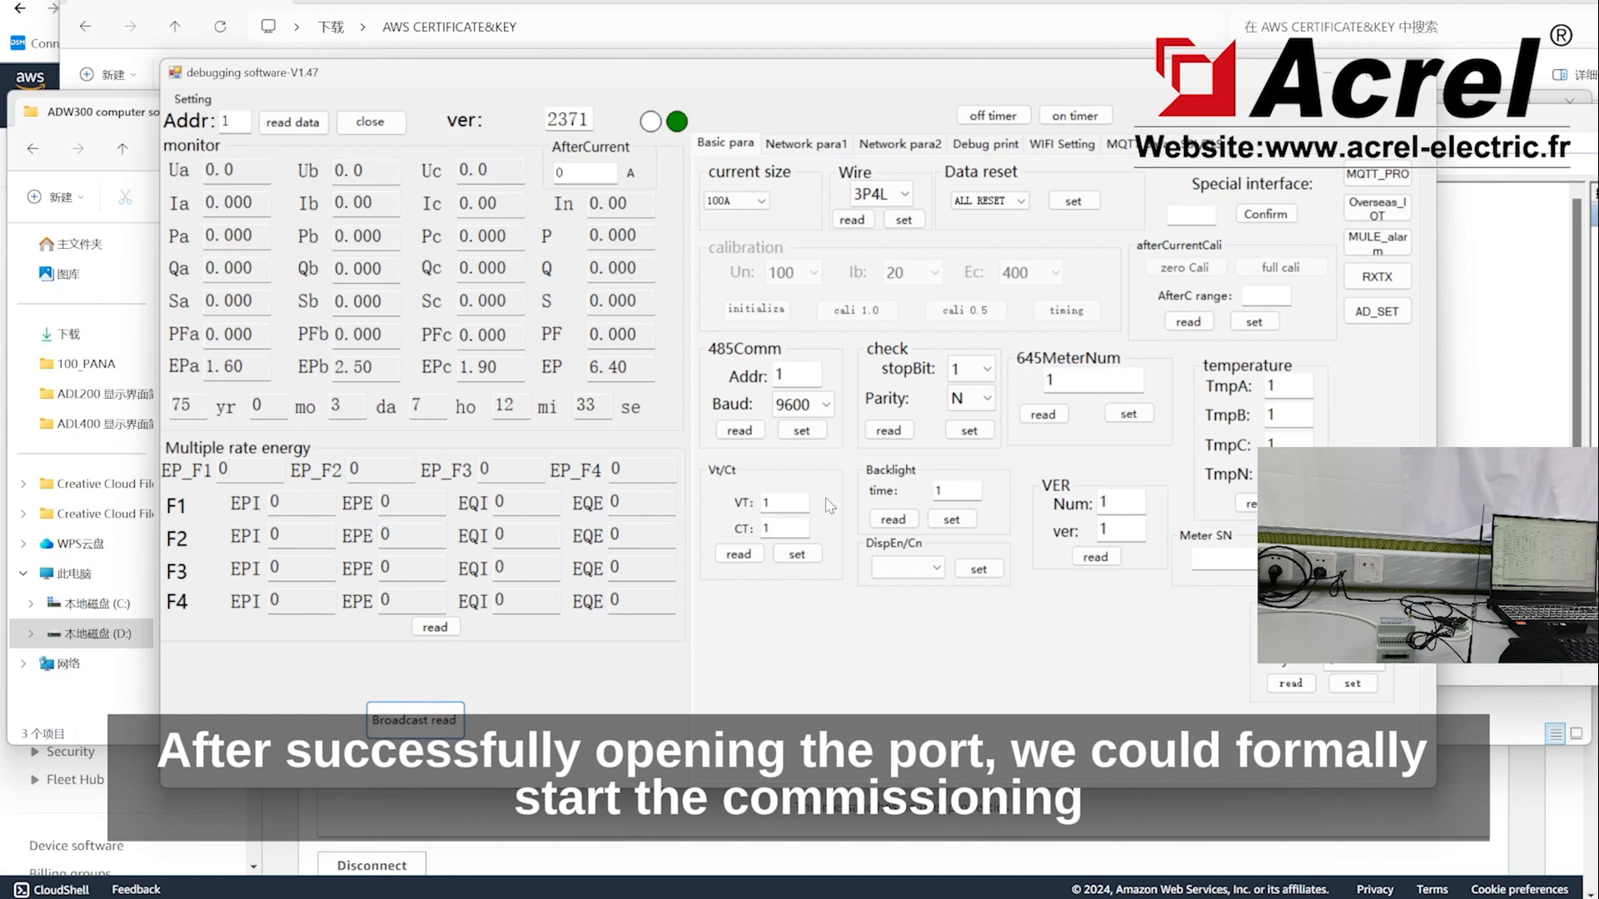
Step: Read Network para1 and paste the ap-southeast-2 AWS IoT endpoint into domain 1
click(806, 144)
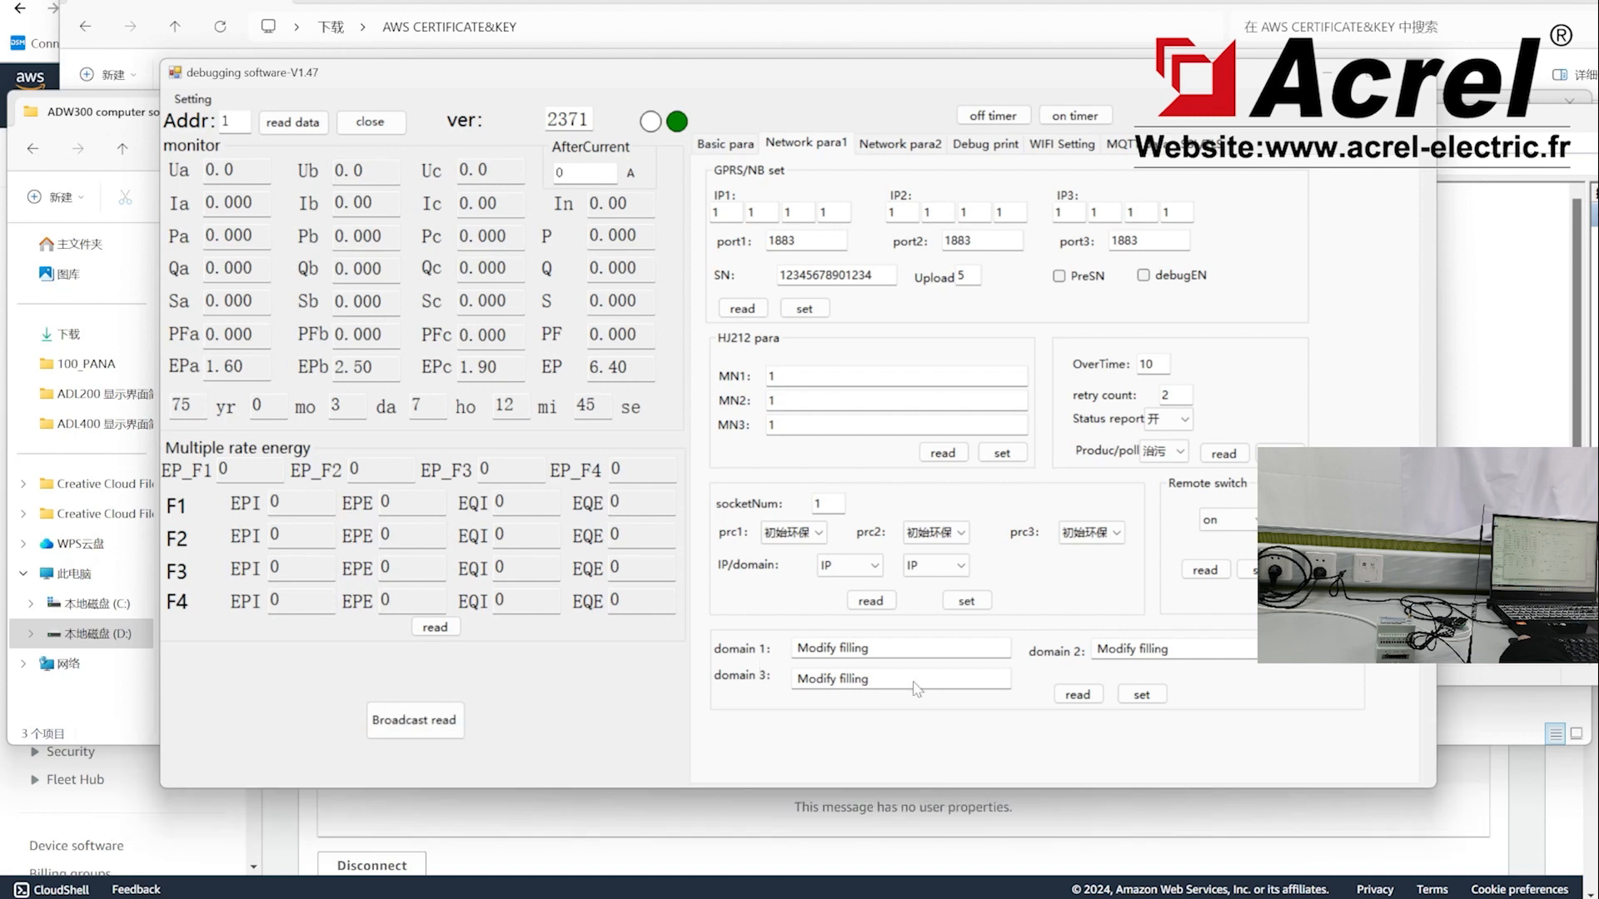
click(1078, 695)
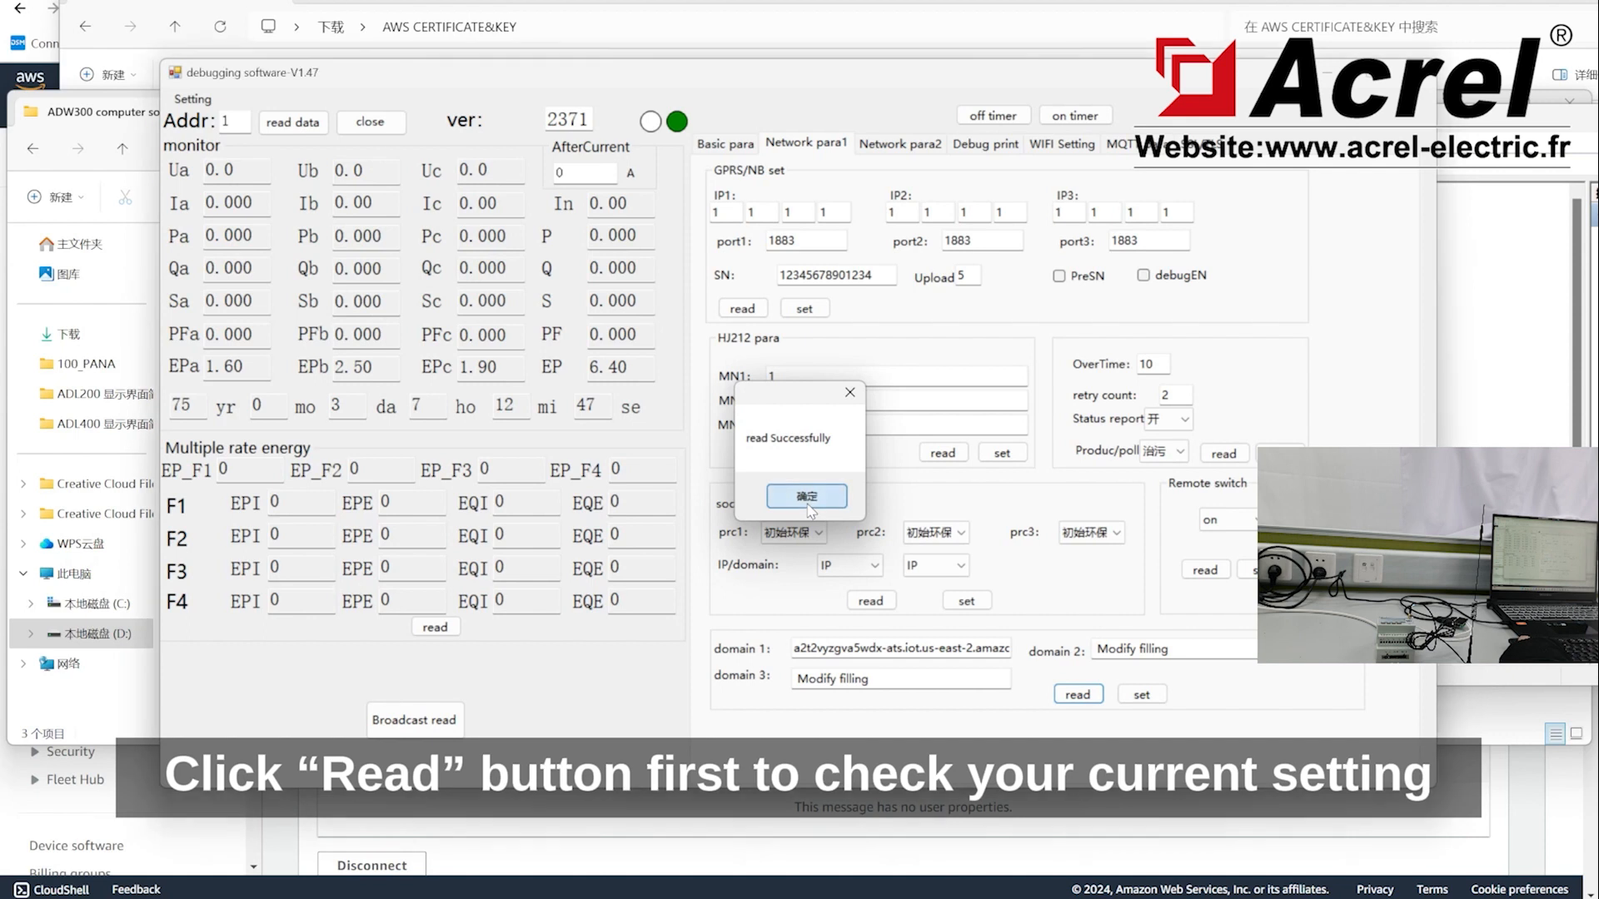
click(807, 496)
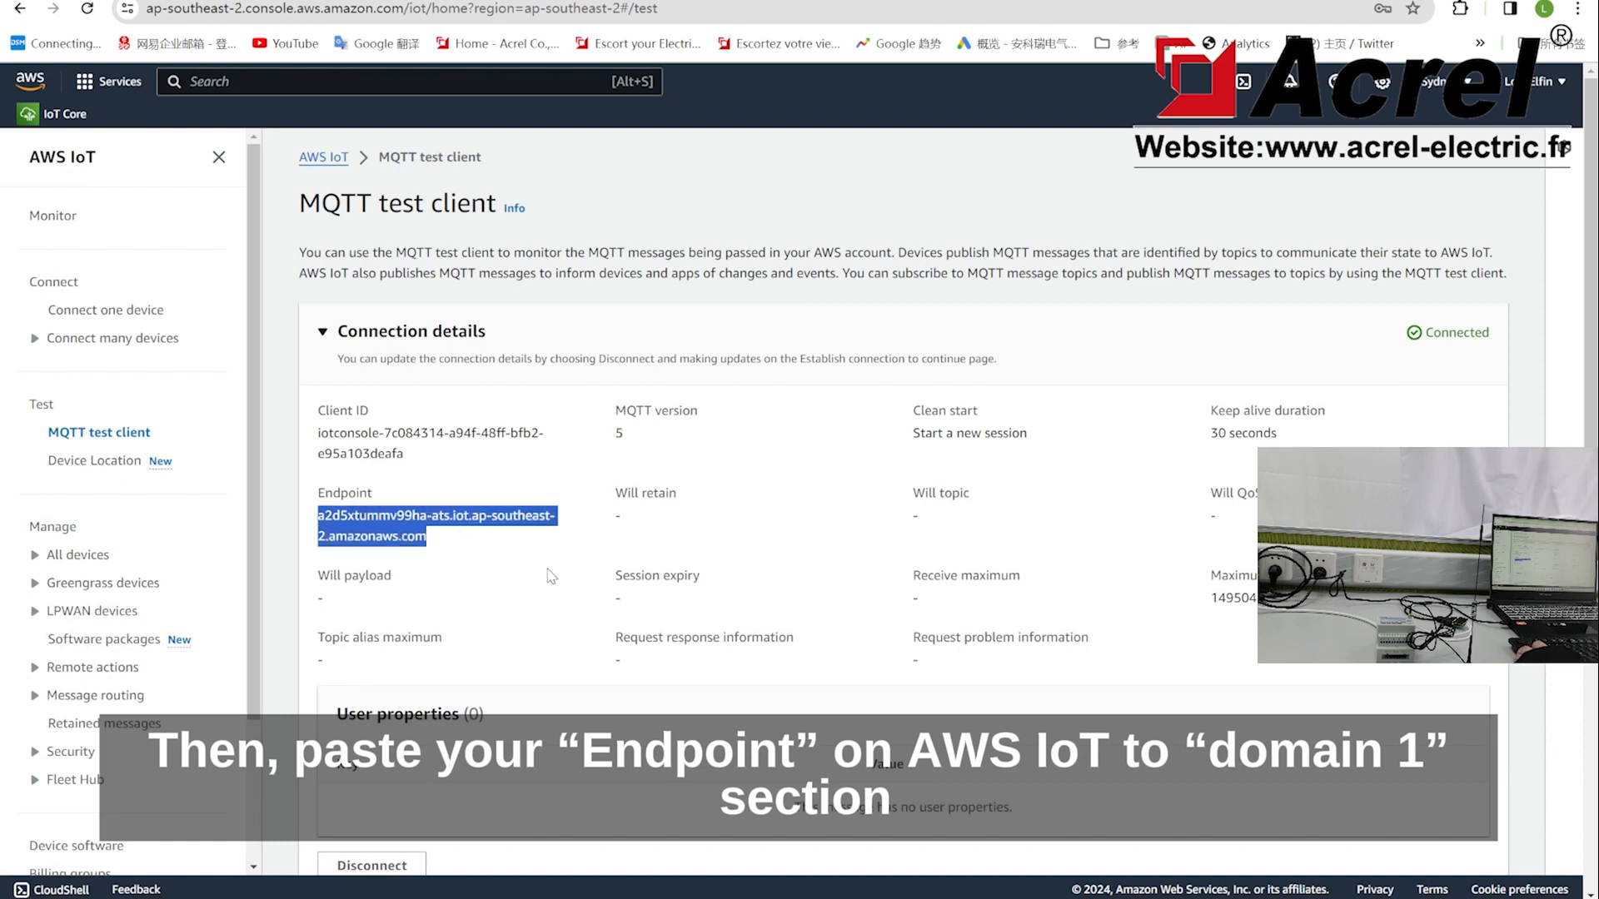
click(1047, 837)
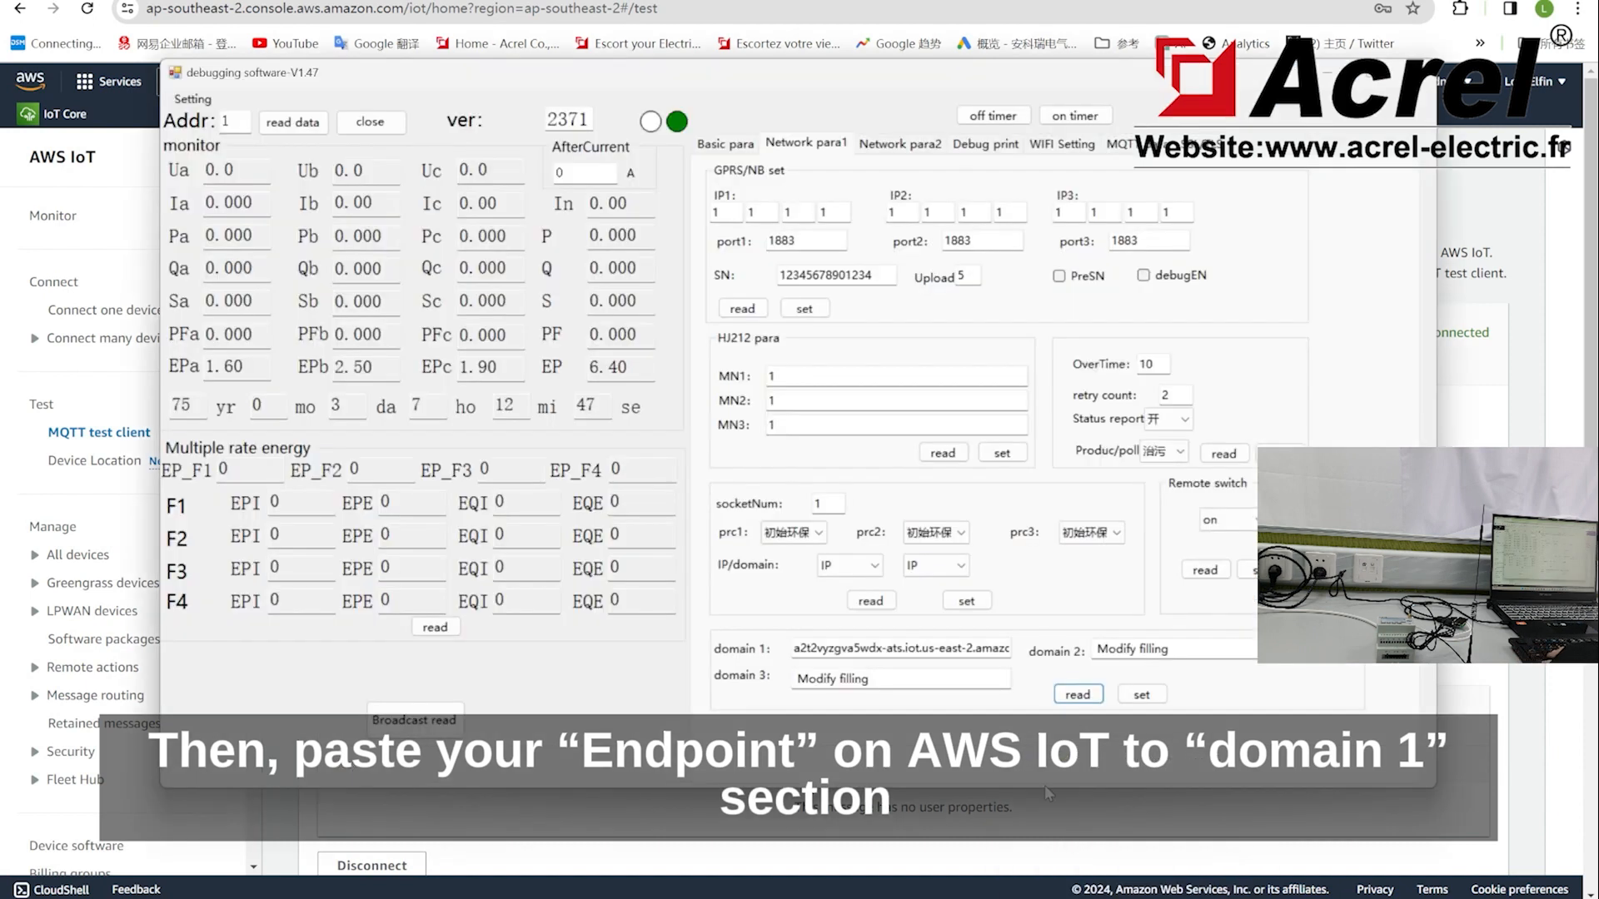
drag(794, 649, 1033, 670)
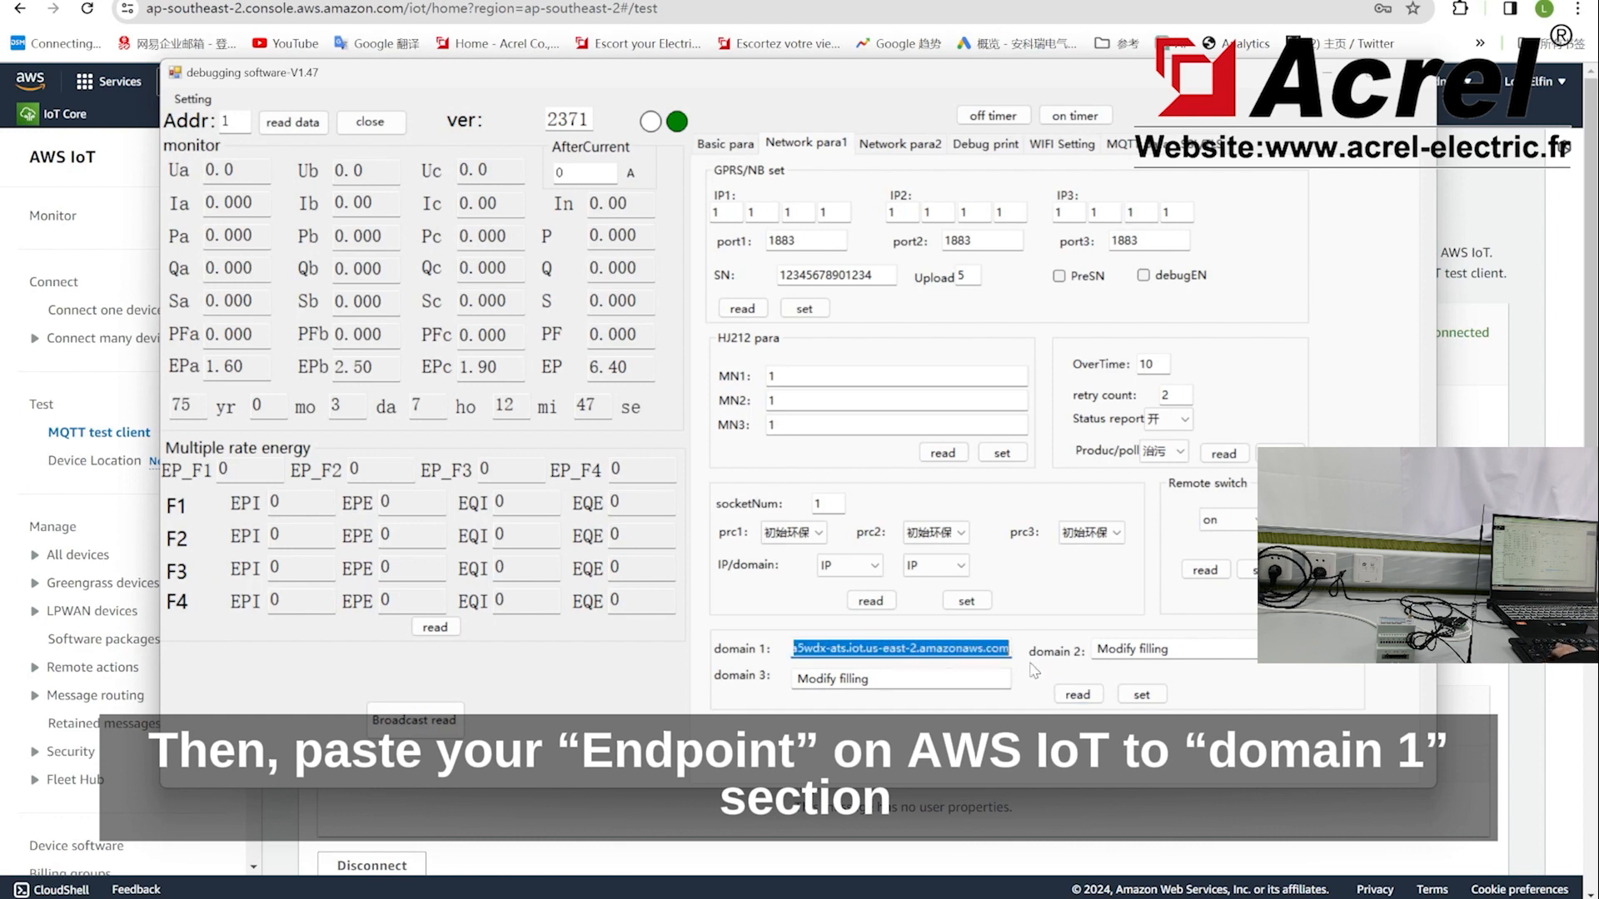
key(ctrl+v)
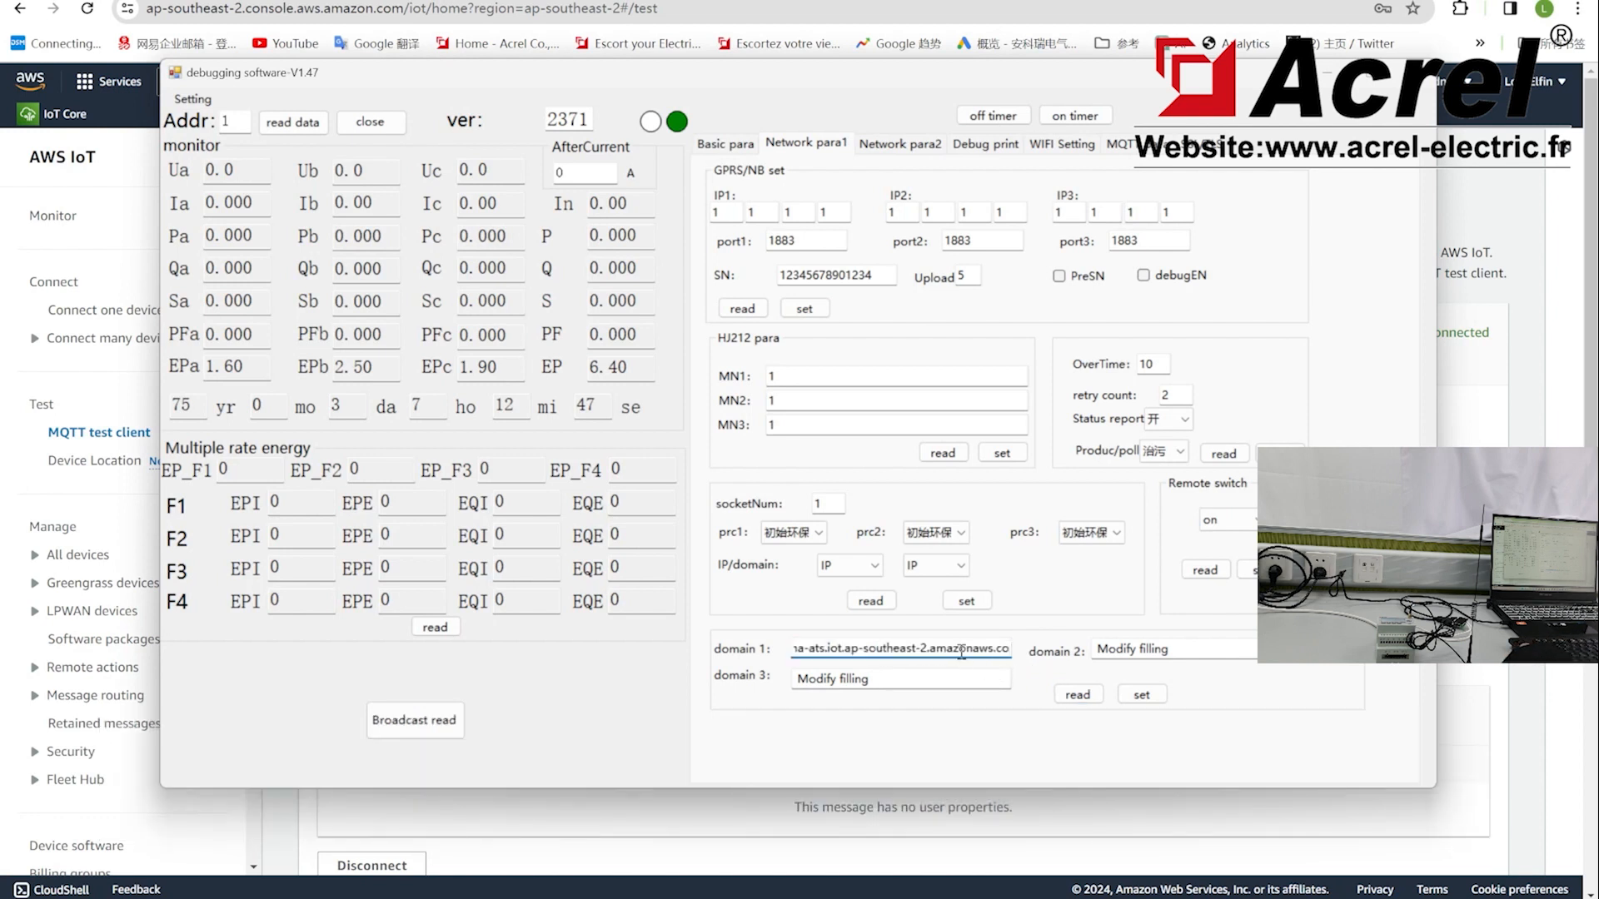
Step: Save domain 1 to the meter and read it back to verify
click(1142, 695)
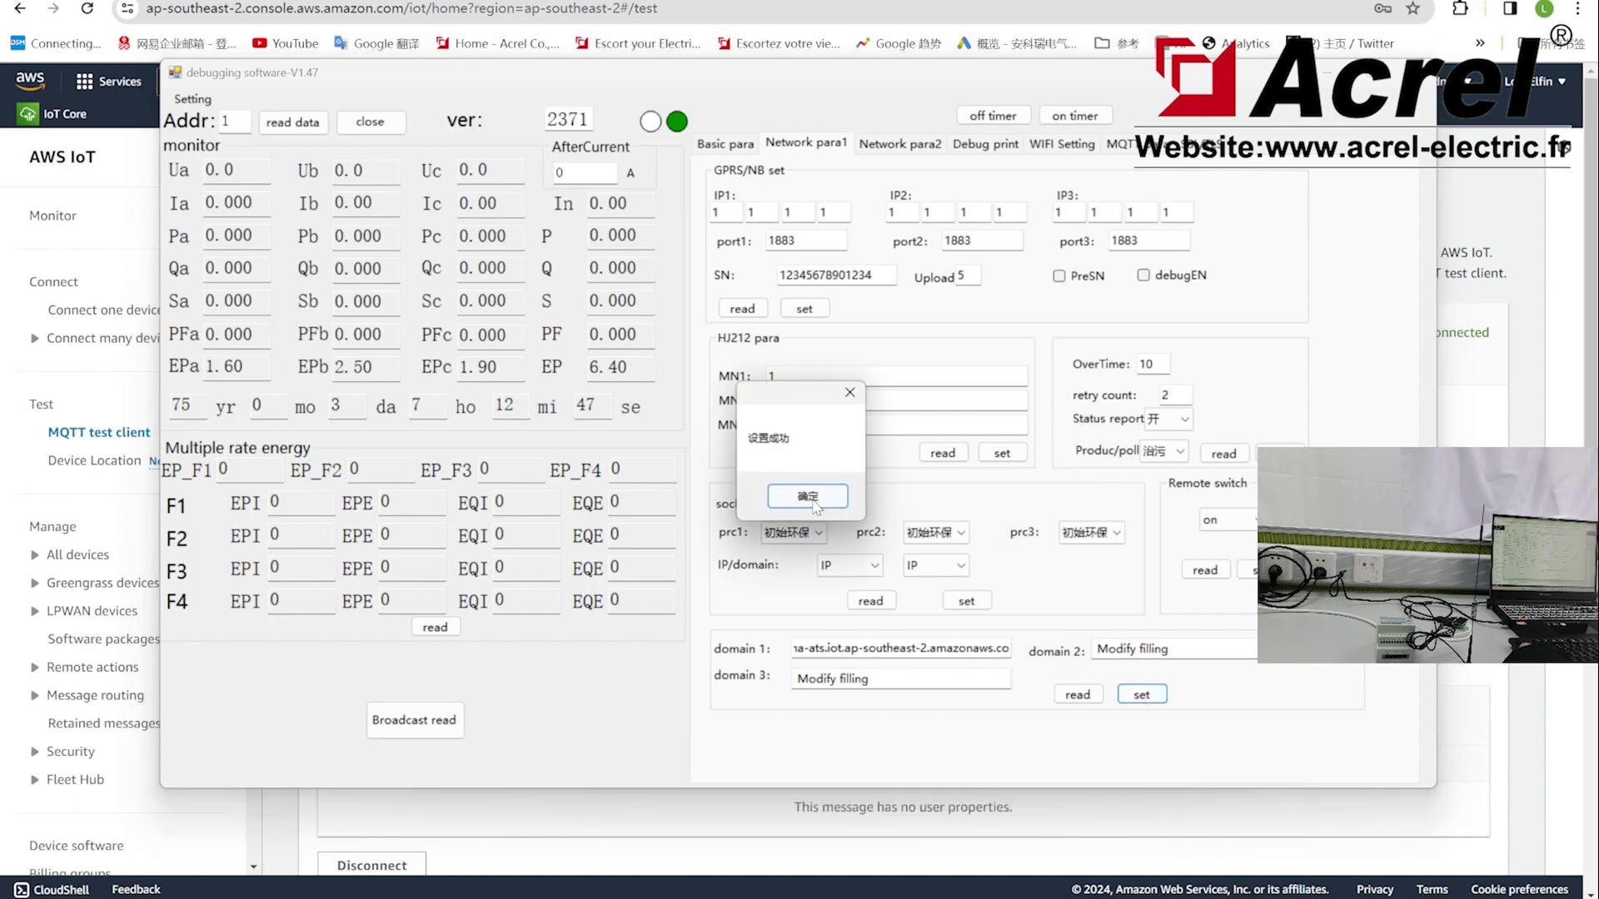
click(809, 498)
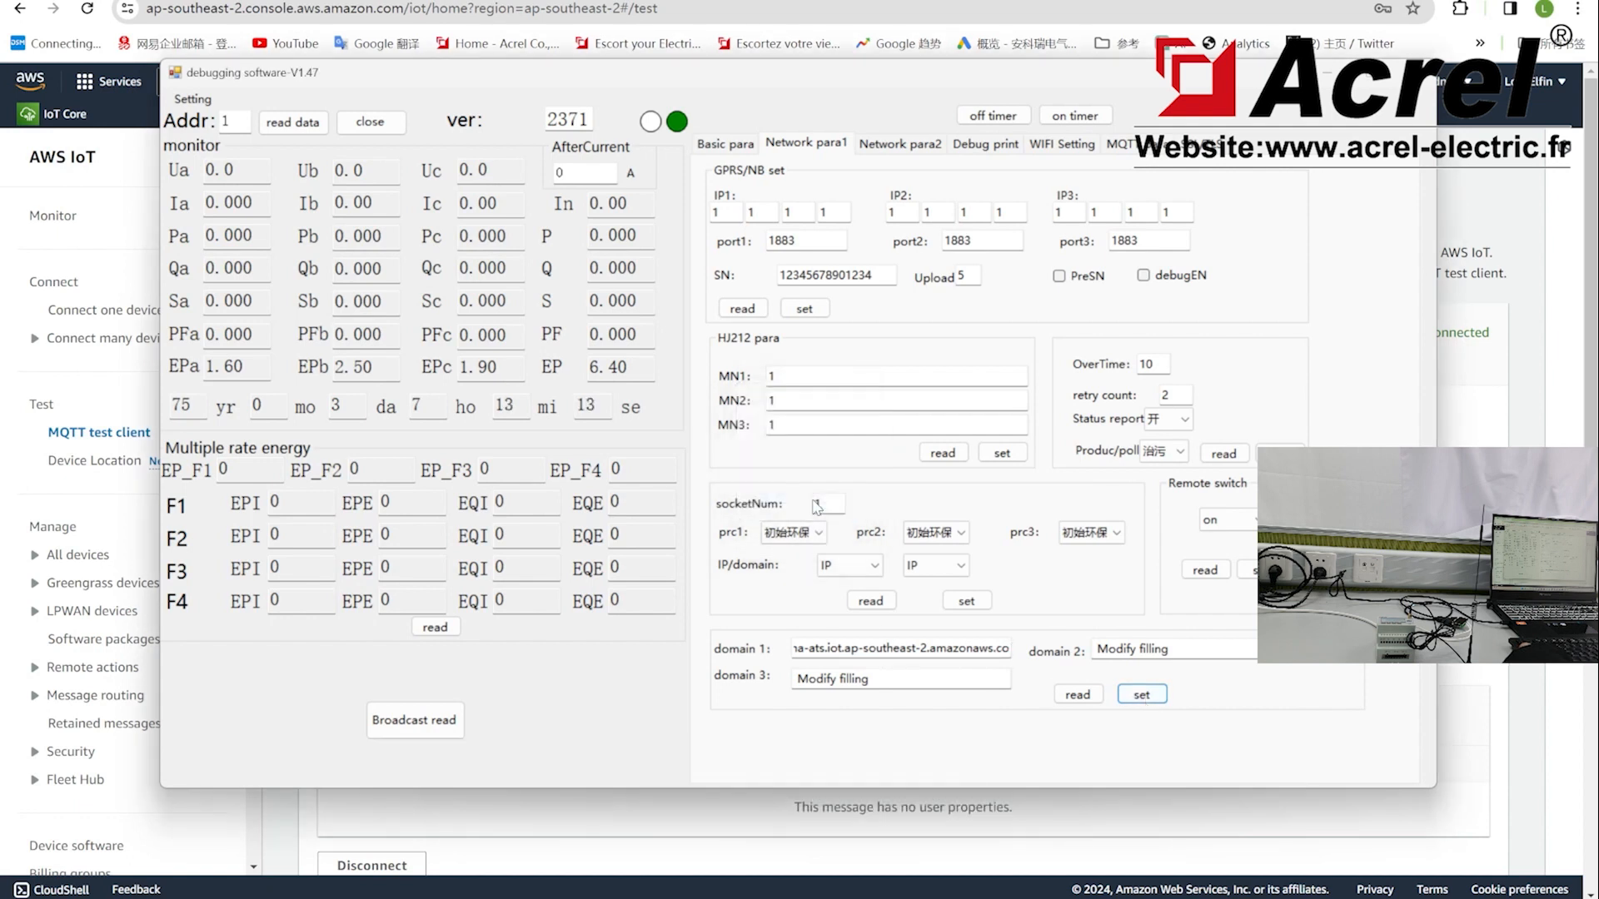
click(1077, 695)
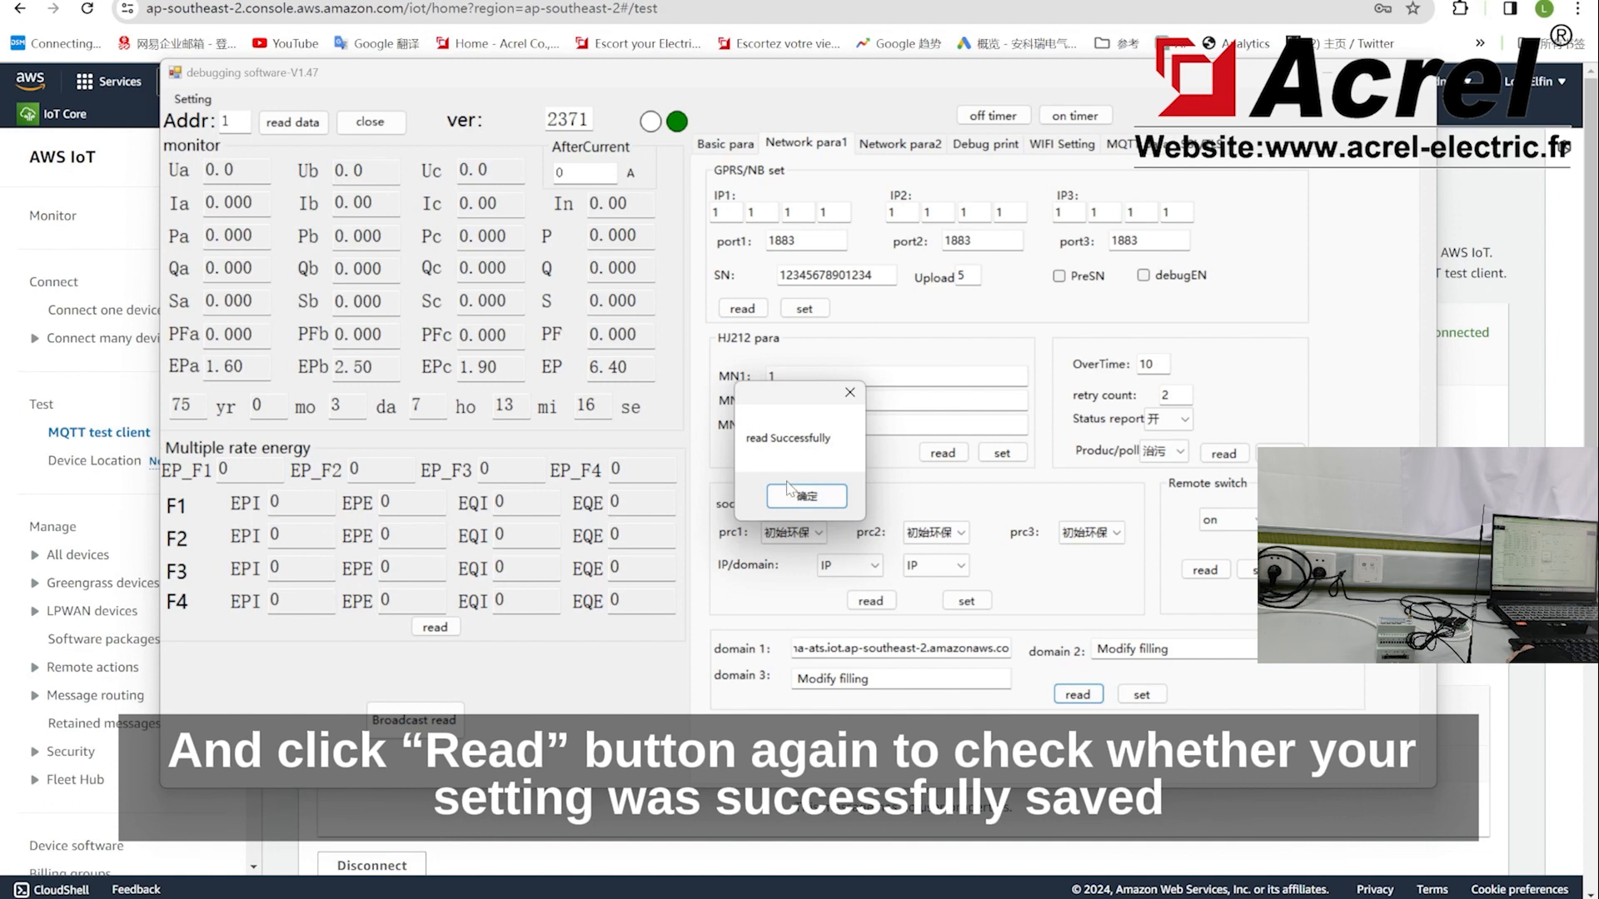
click(800, 500)
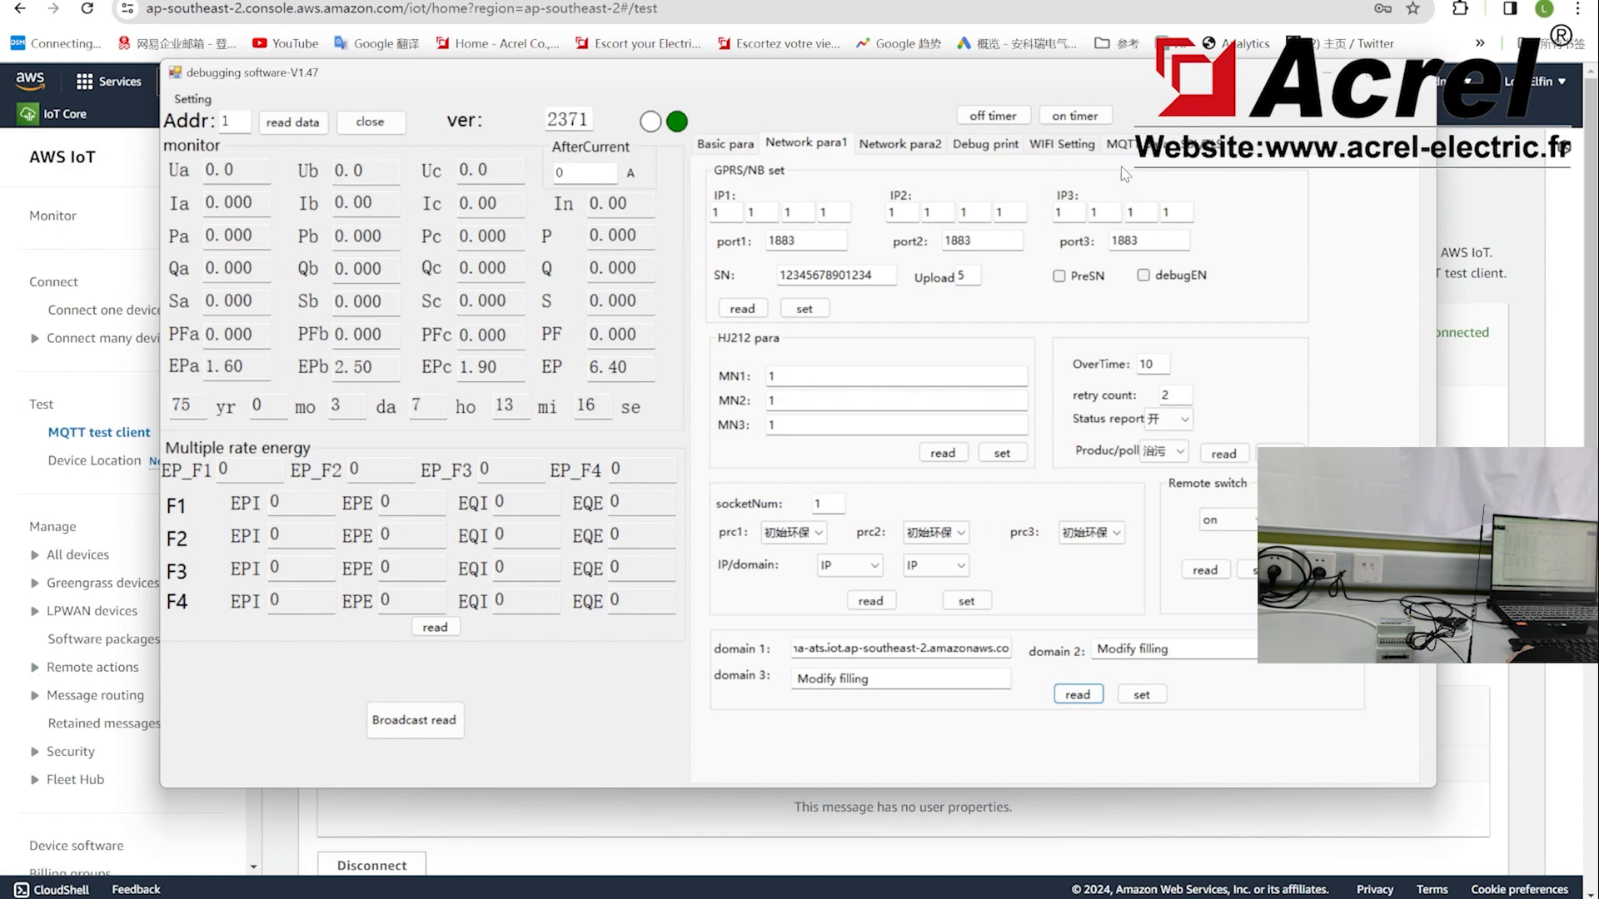
Step: Read the meter's MQTT parameters and select the current data upload topic text
click(1124, 144)
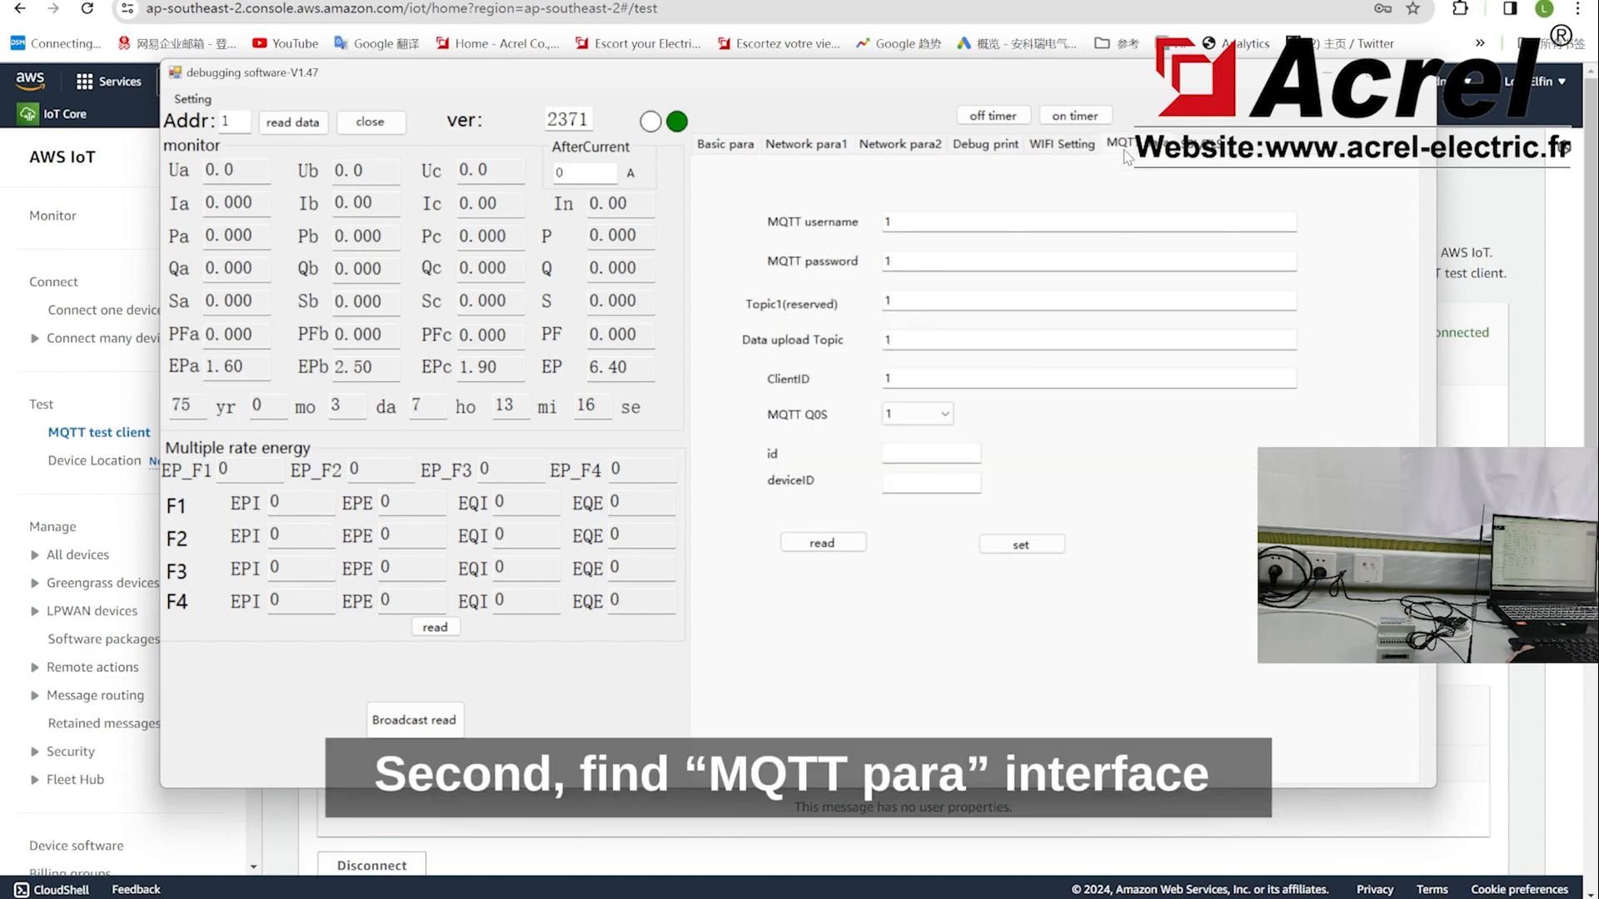
click(858, 545)
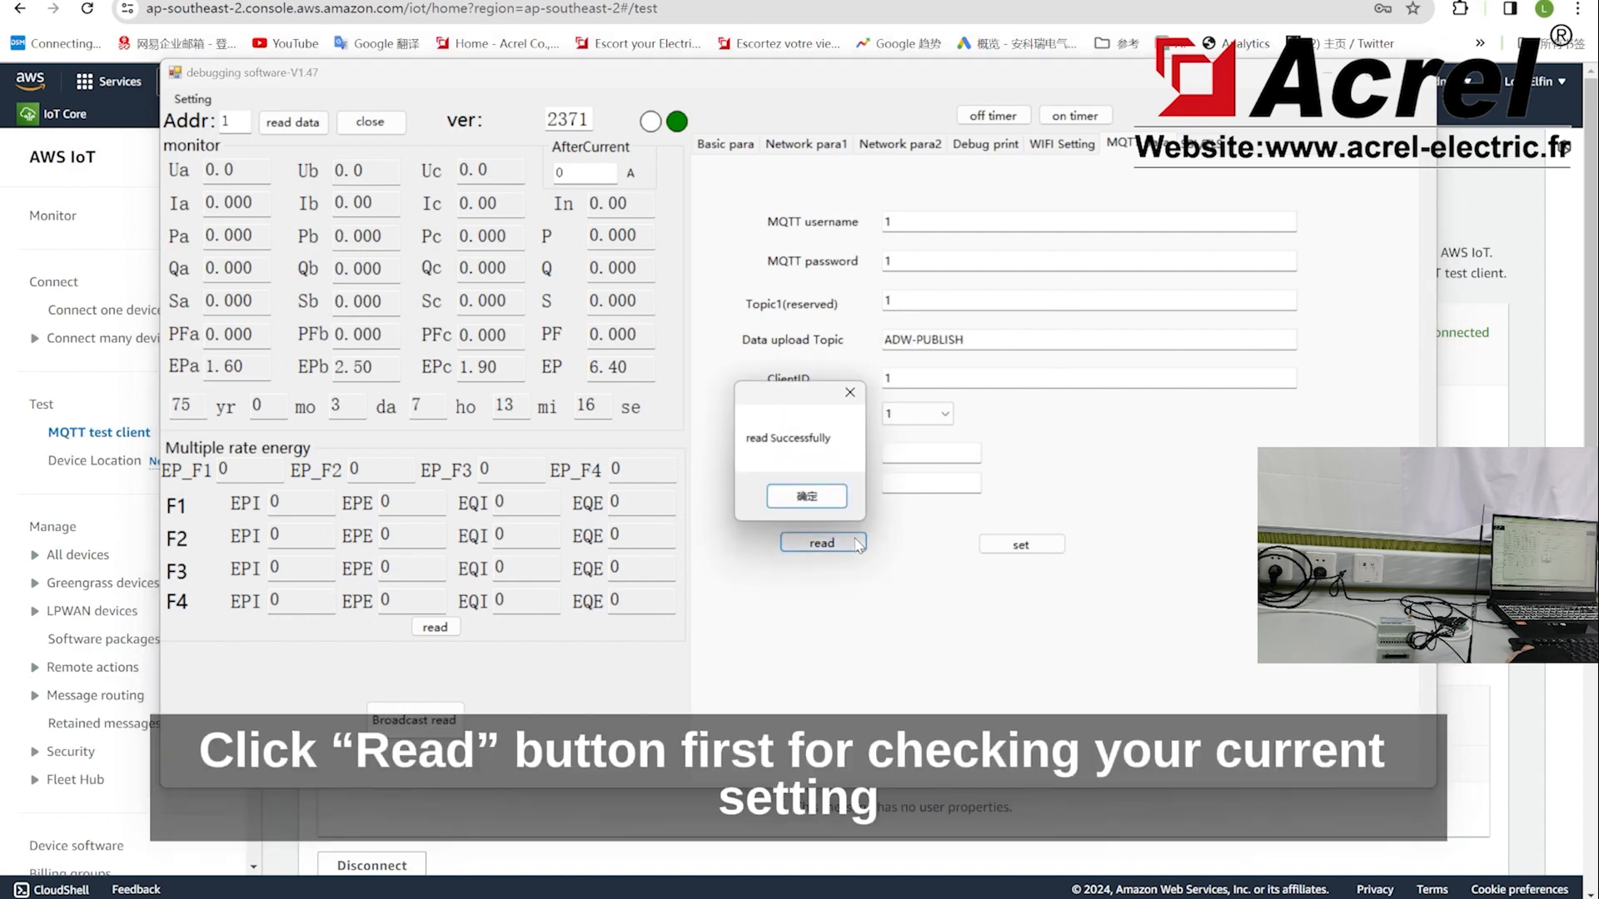
click(821, 501)
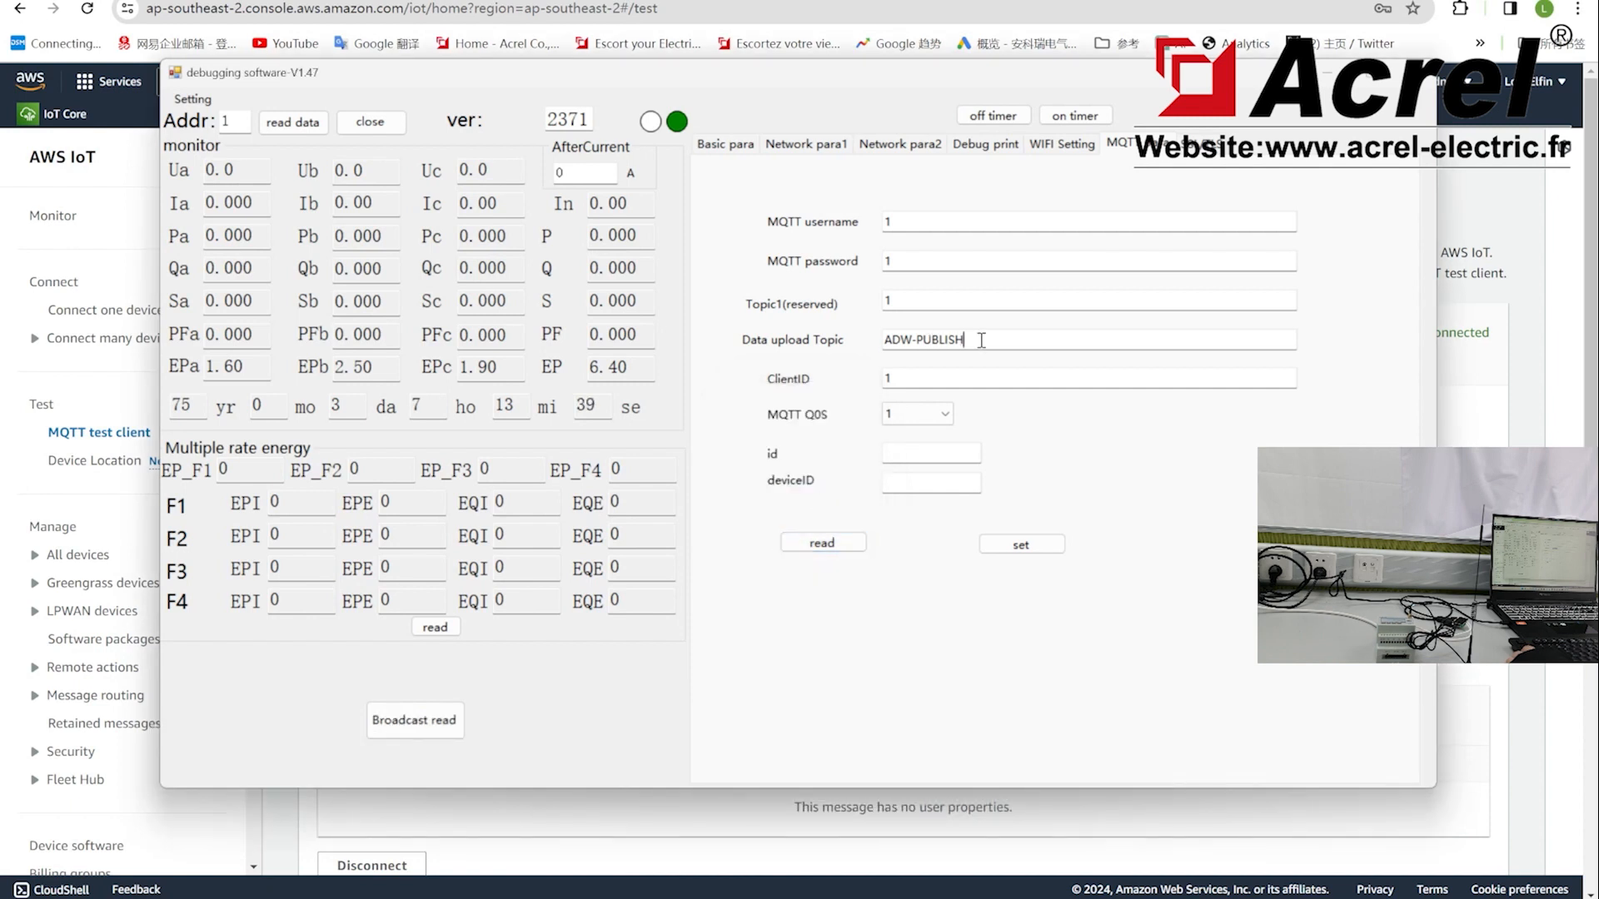
drag(964, 340, 857, 346)
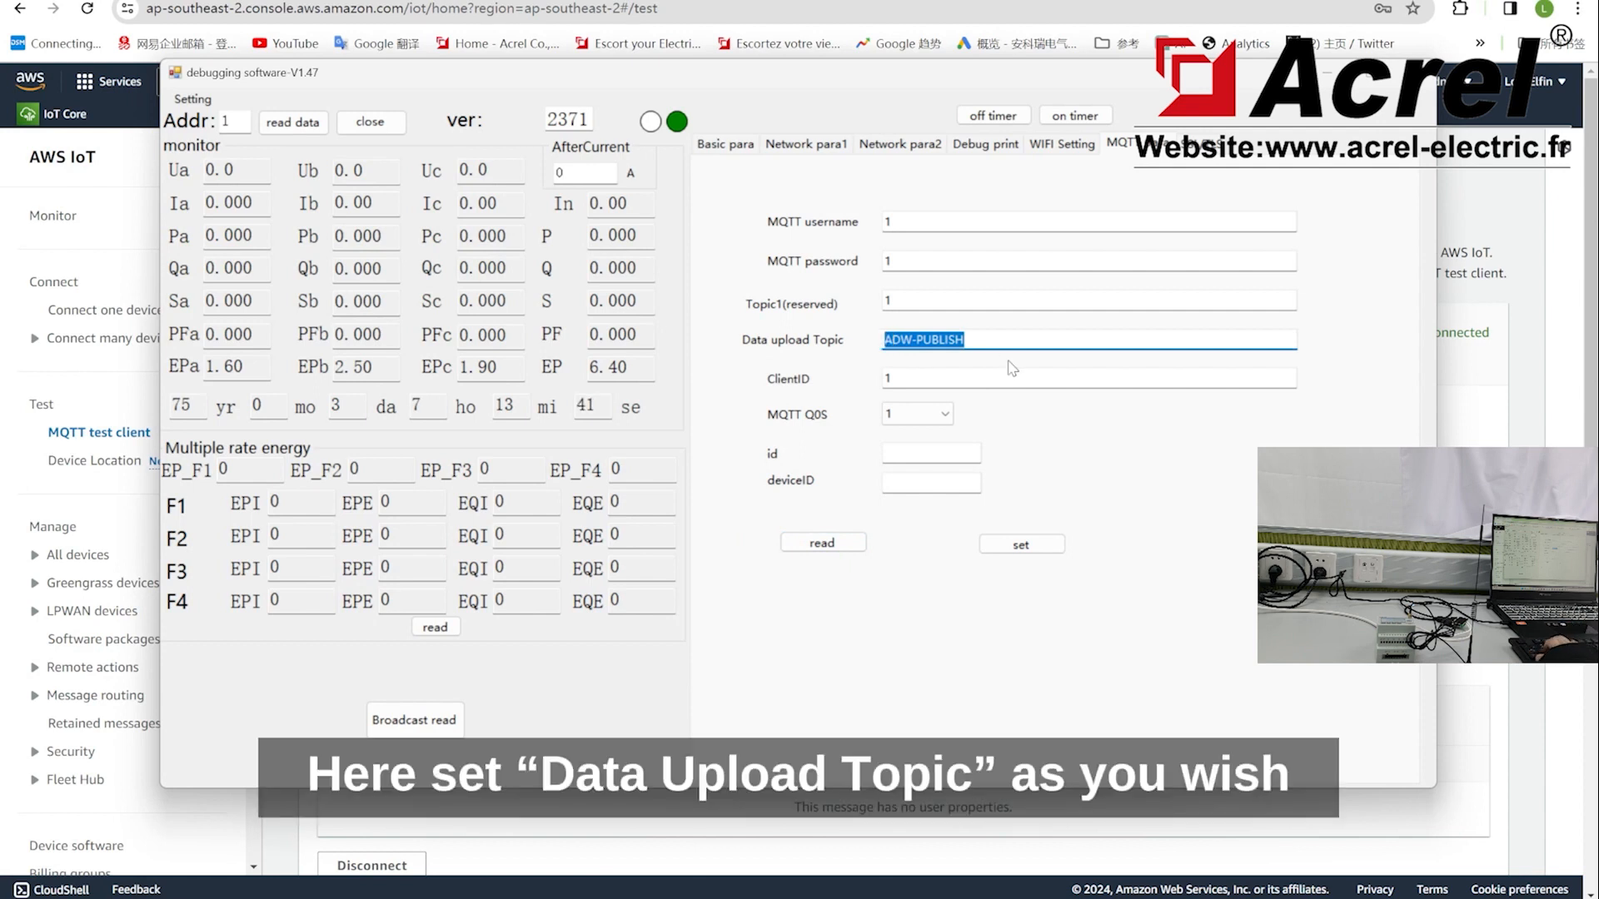
text(ADW)
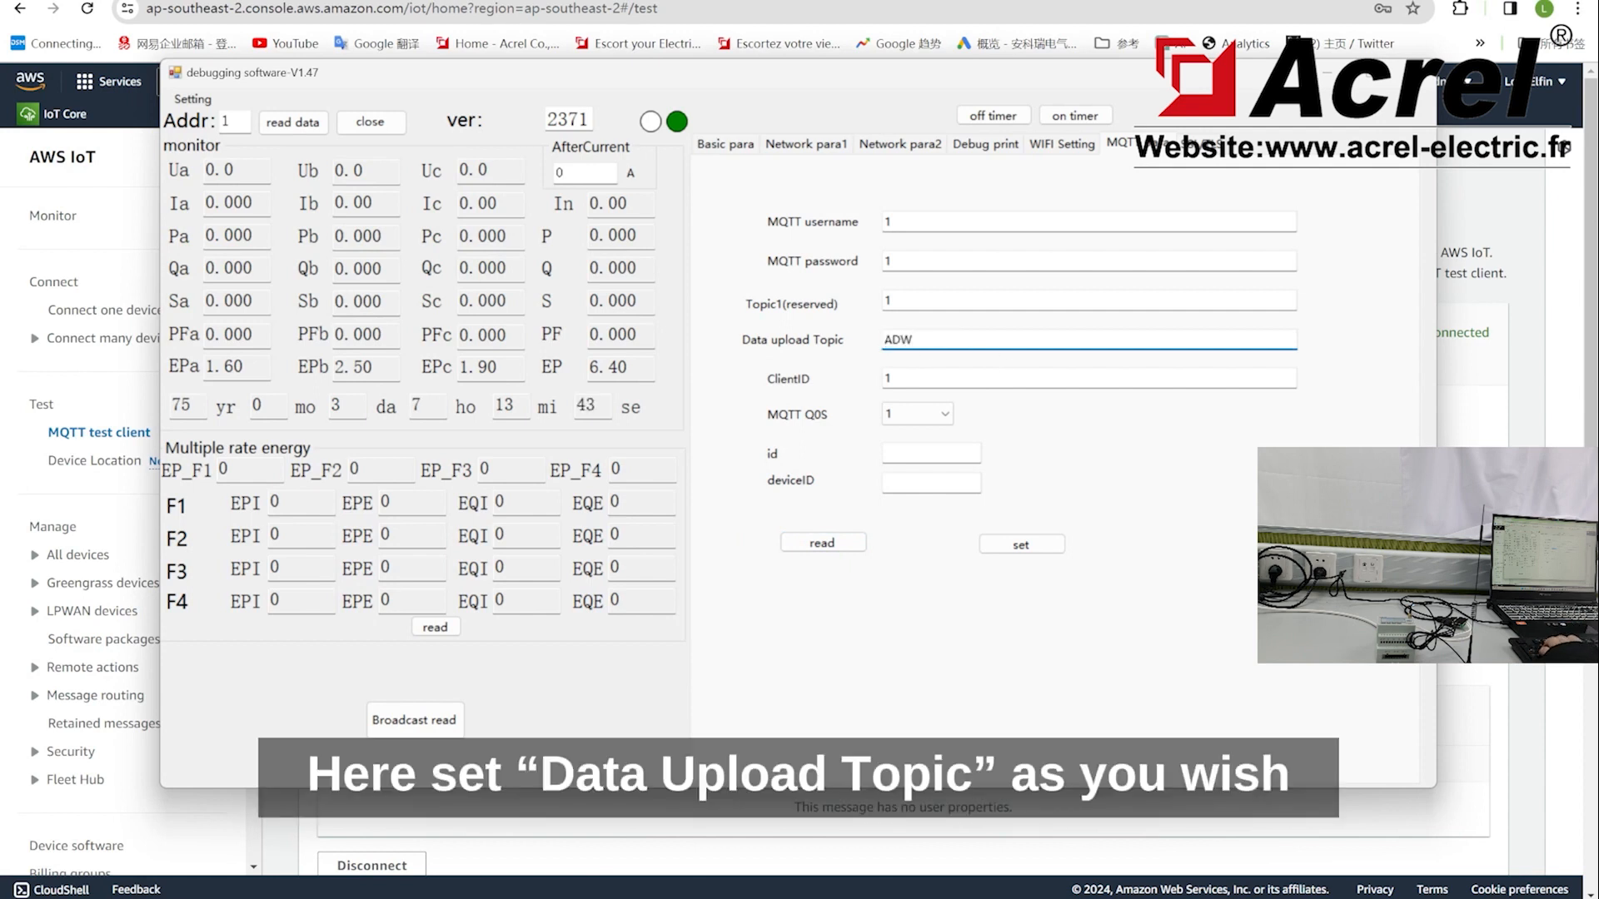
text(3)
text(00)
text(-)
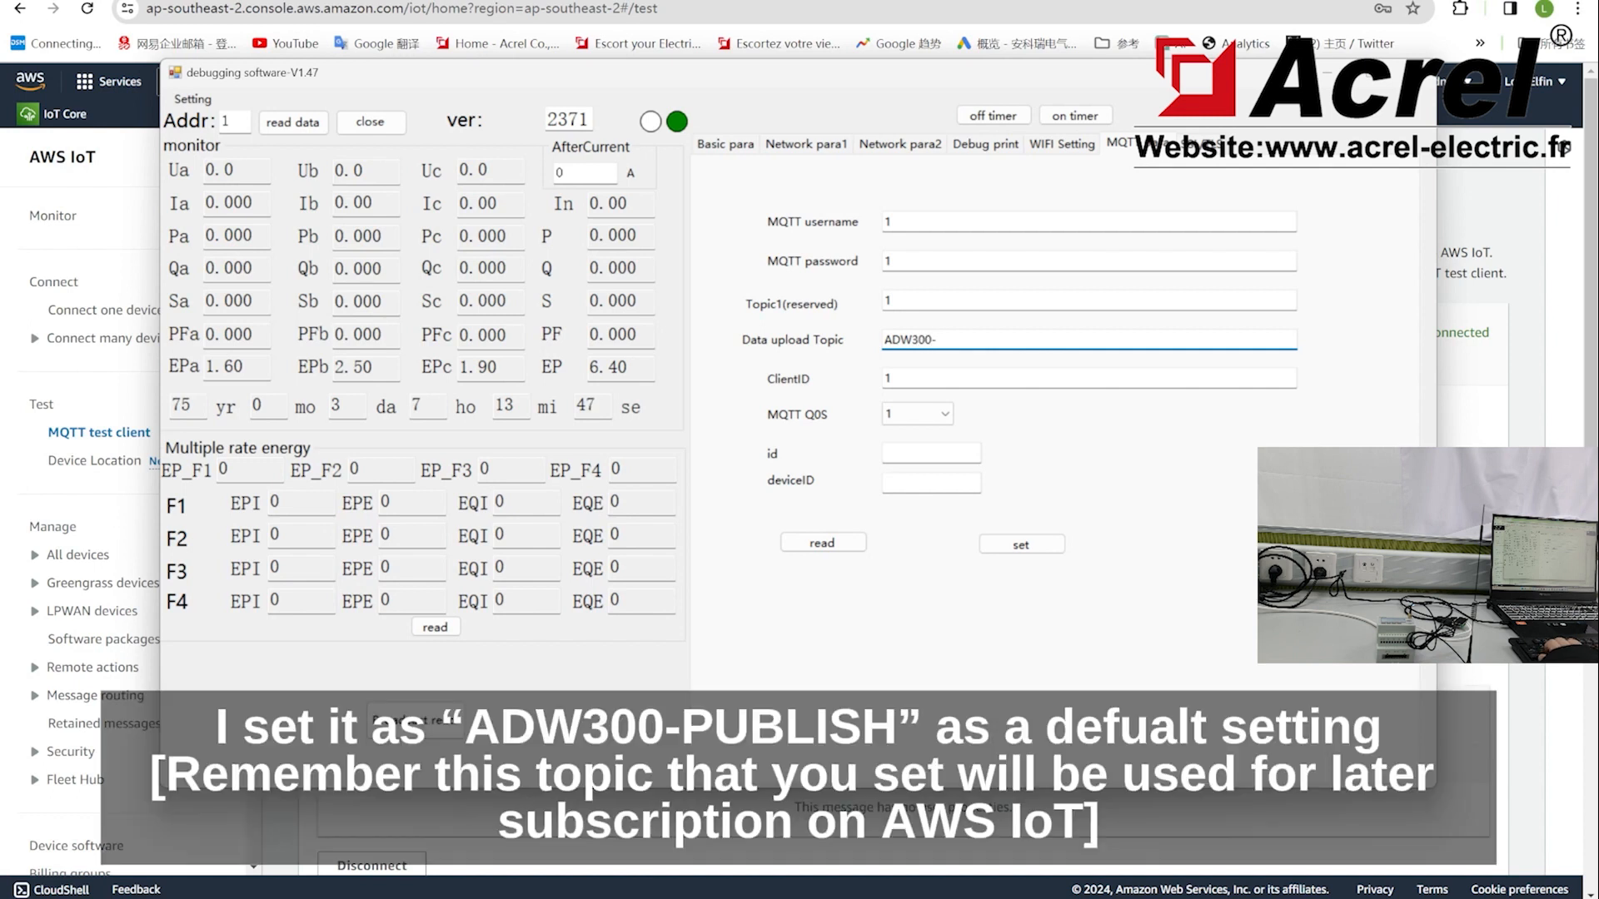
text(P)
text(U)
text(BLI)
text(H)
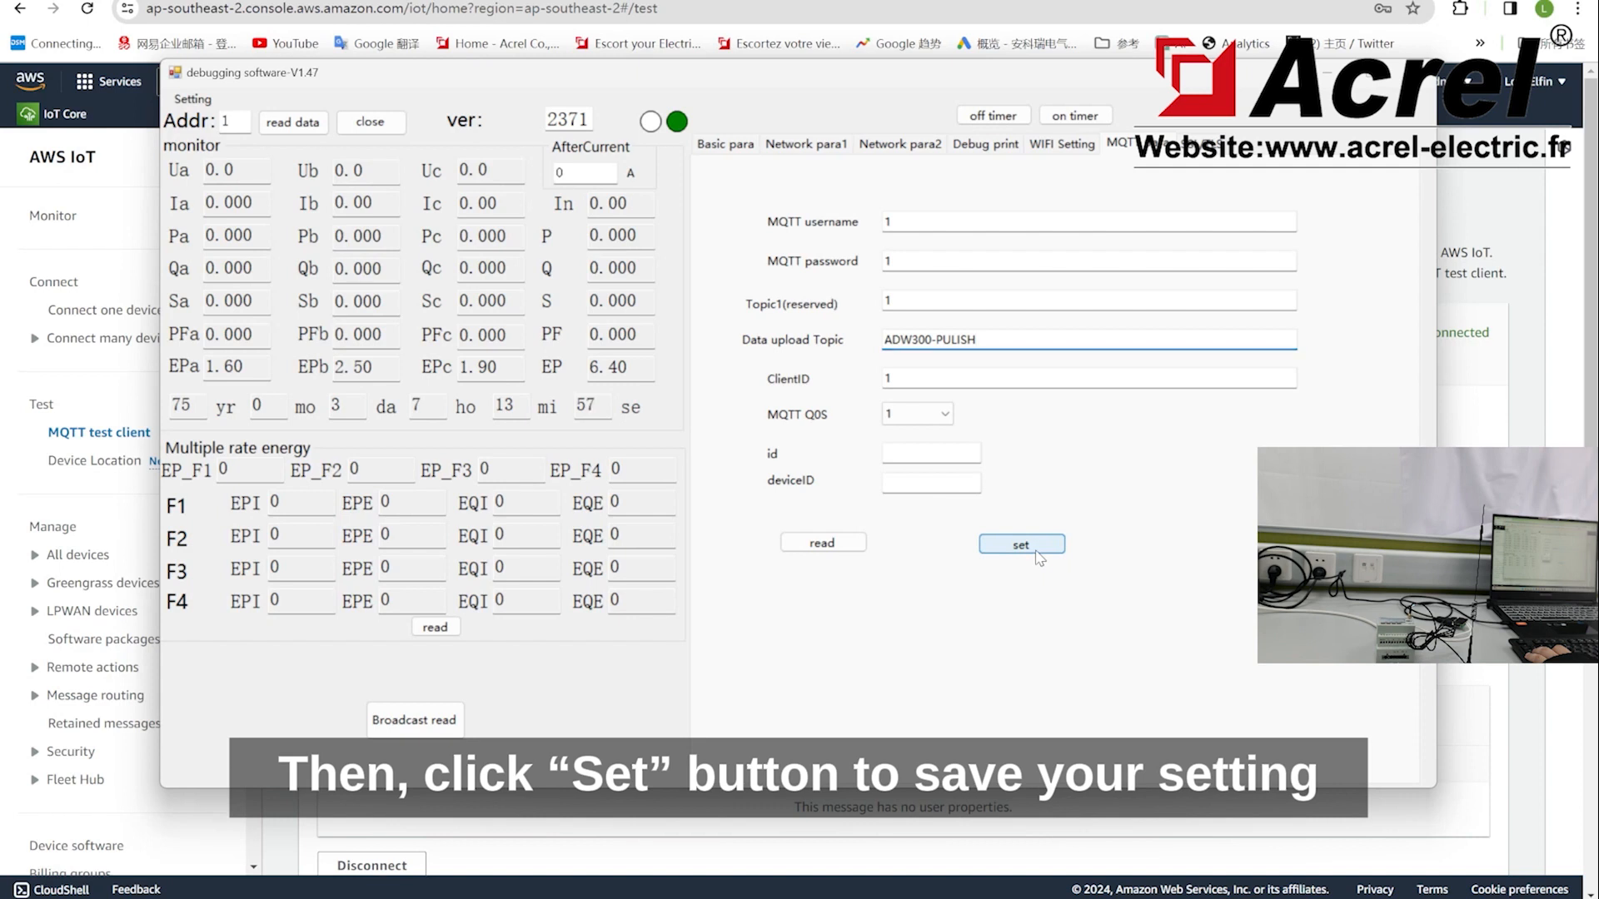
Step: Save the upload topic ADW300-PULISH to the meter and read it back to verify
click(1037, 556)
click(825, 499)
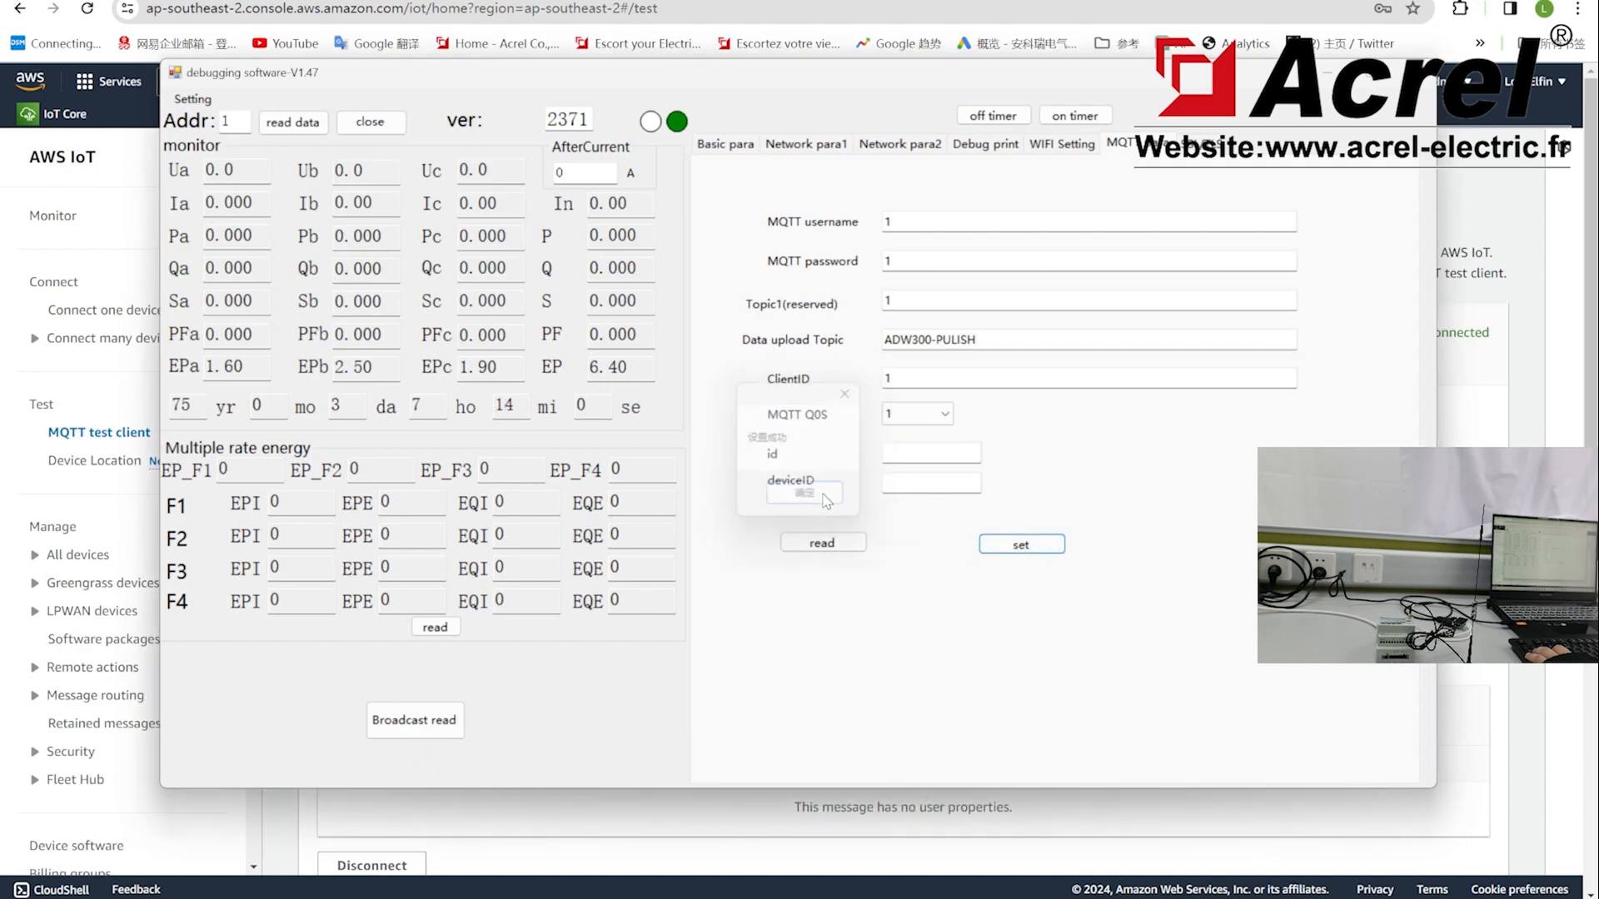
click(836, 545)
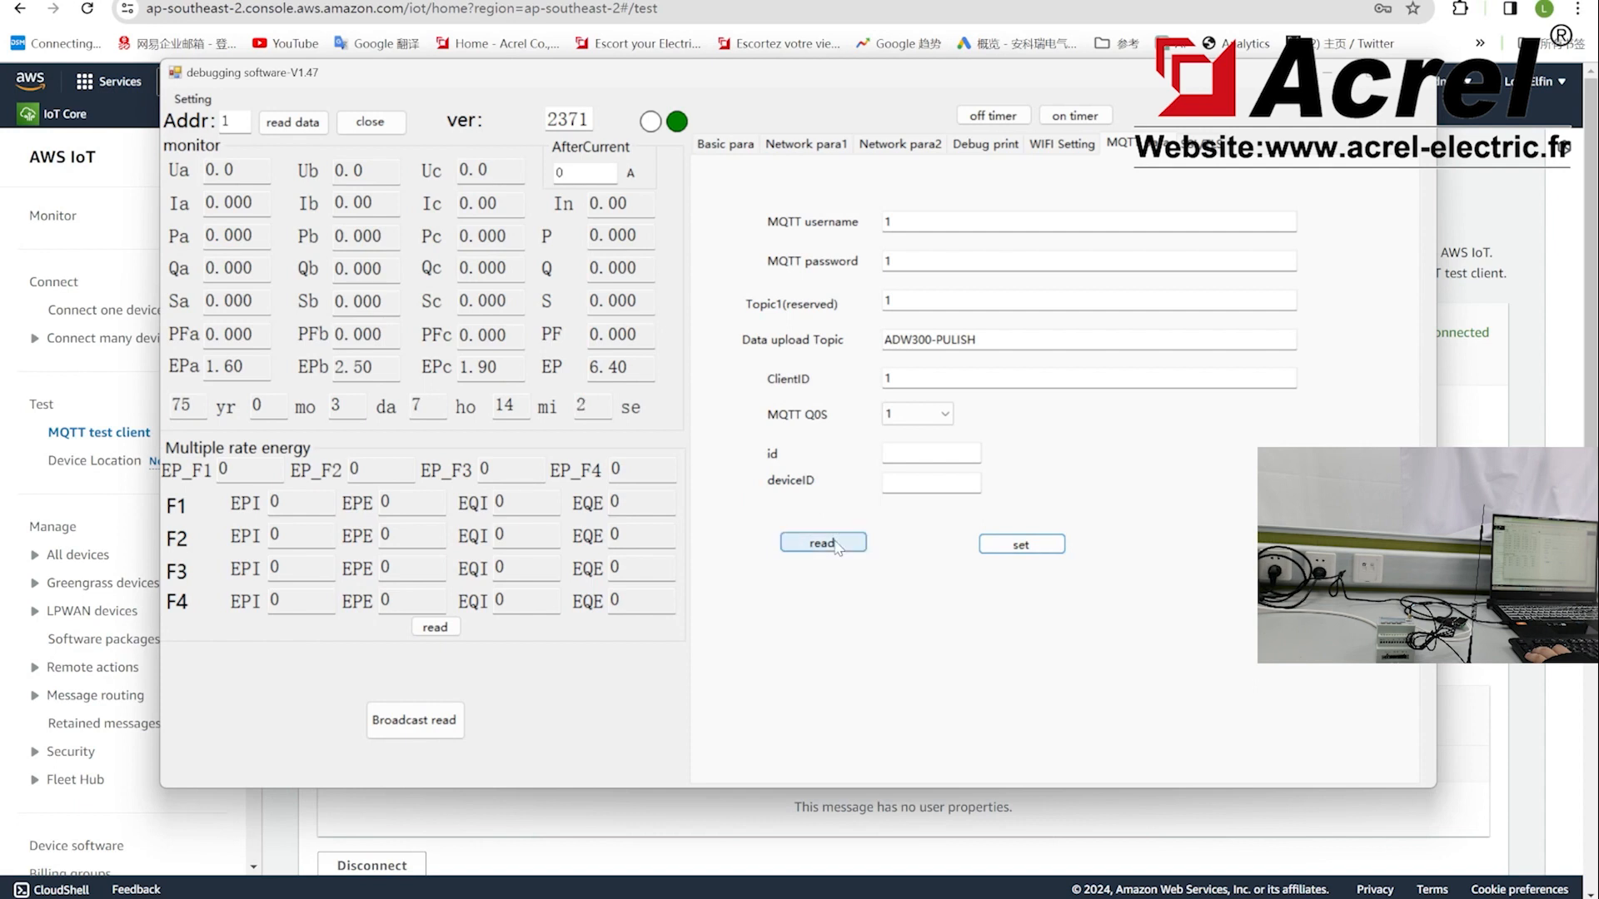
click(836, 546)
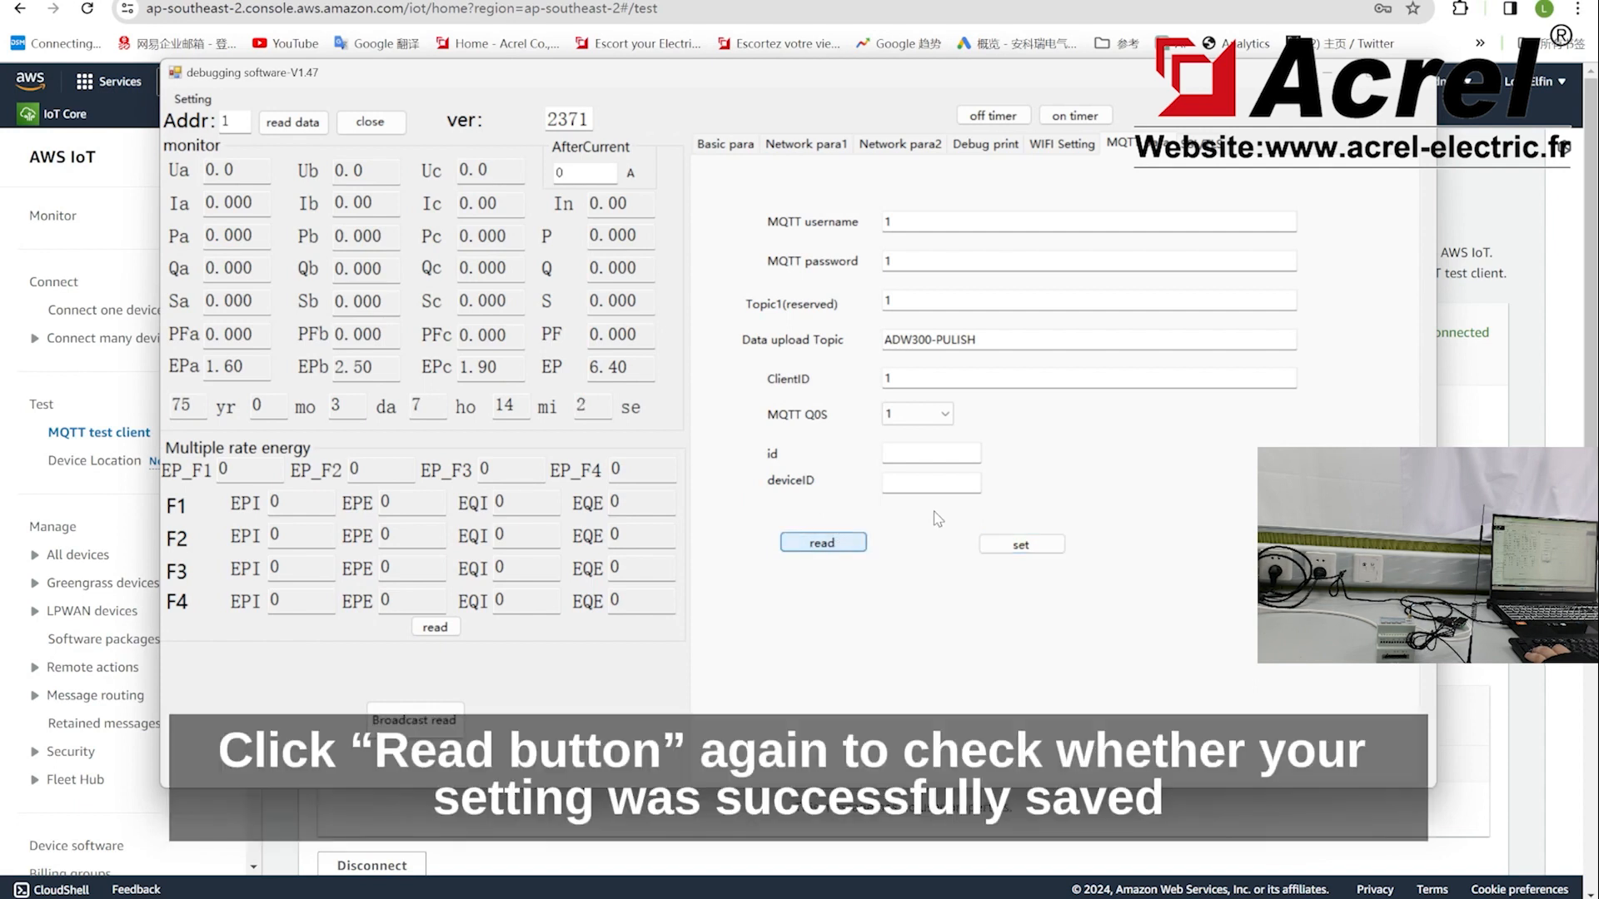
click(832, 498)
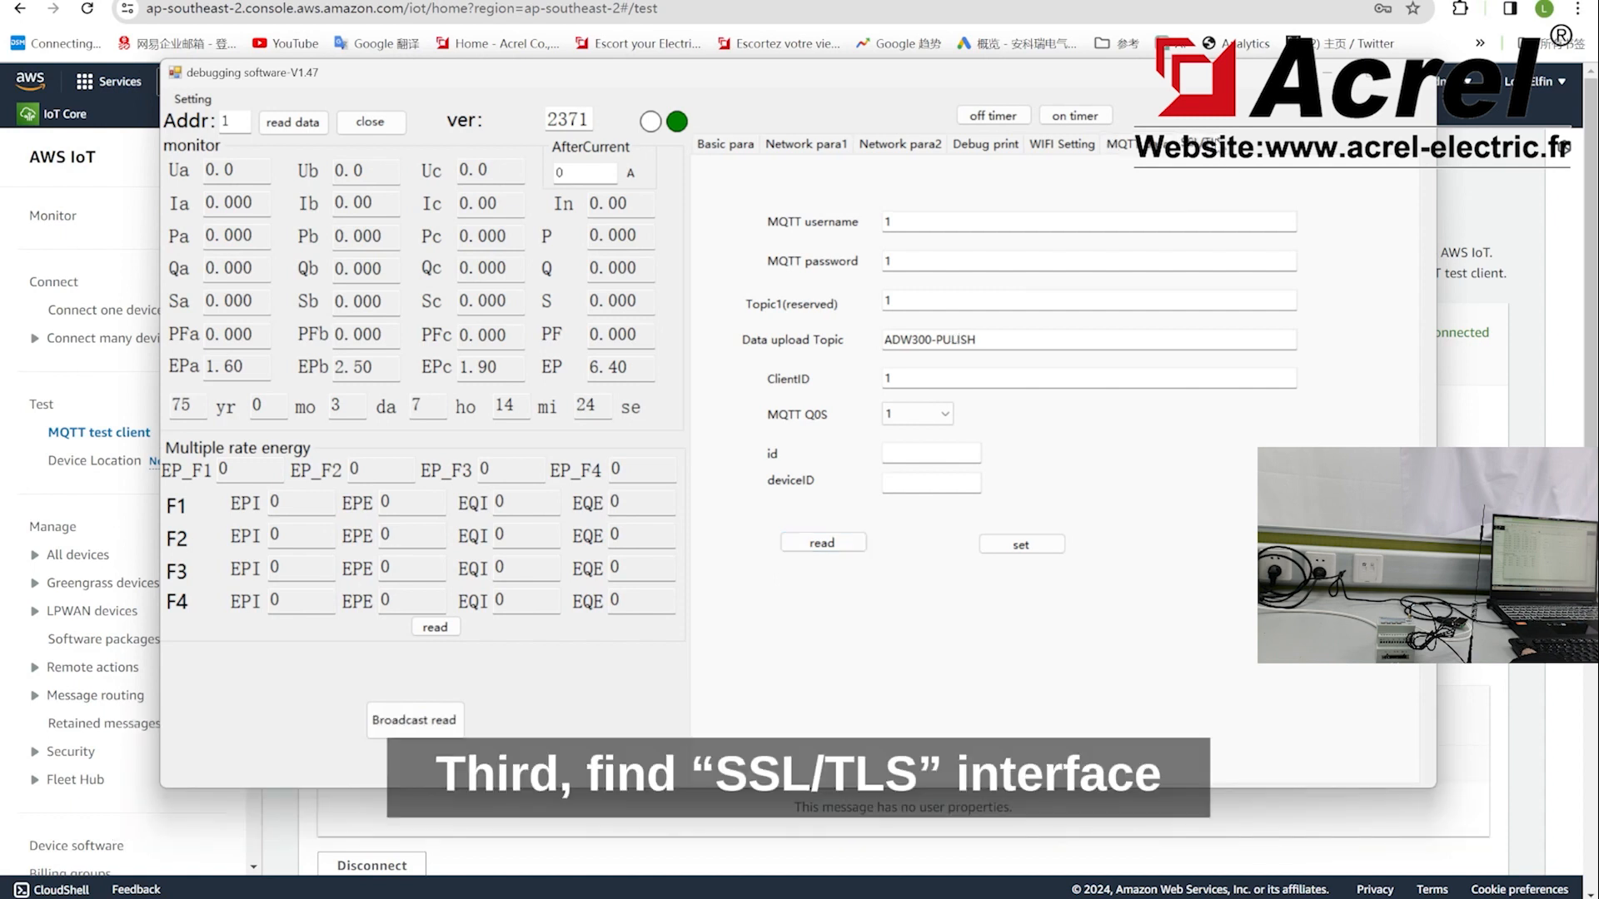
Step: Go to the certificate import page and bring the AWS CERTIFICATE&KEY folder forward
click(1206, 143)
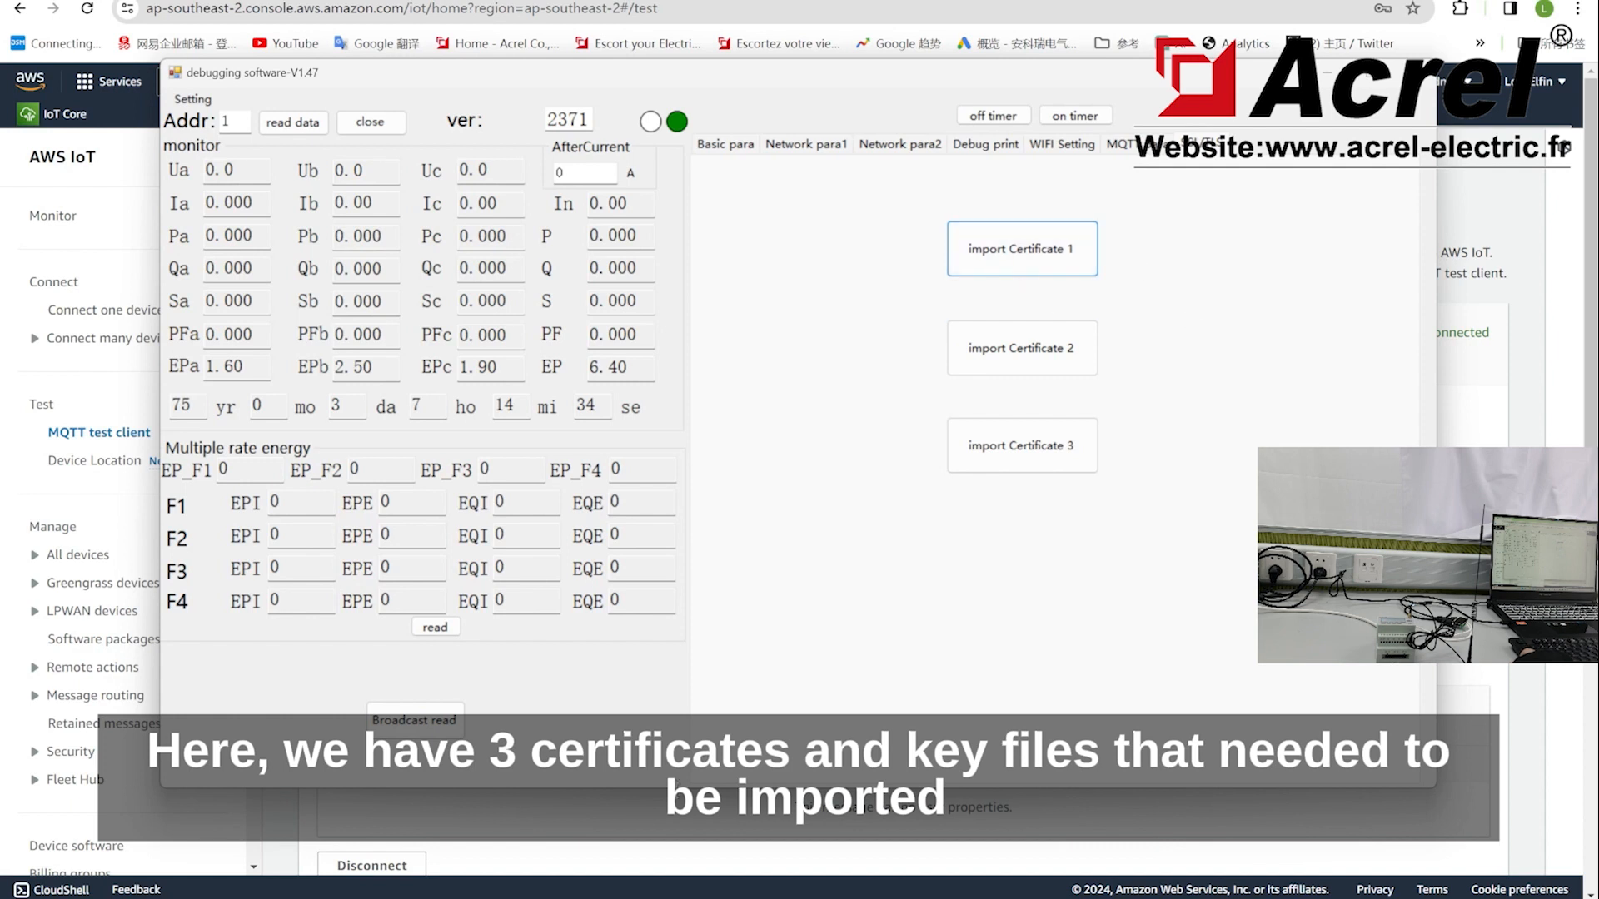
click(468, 849)
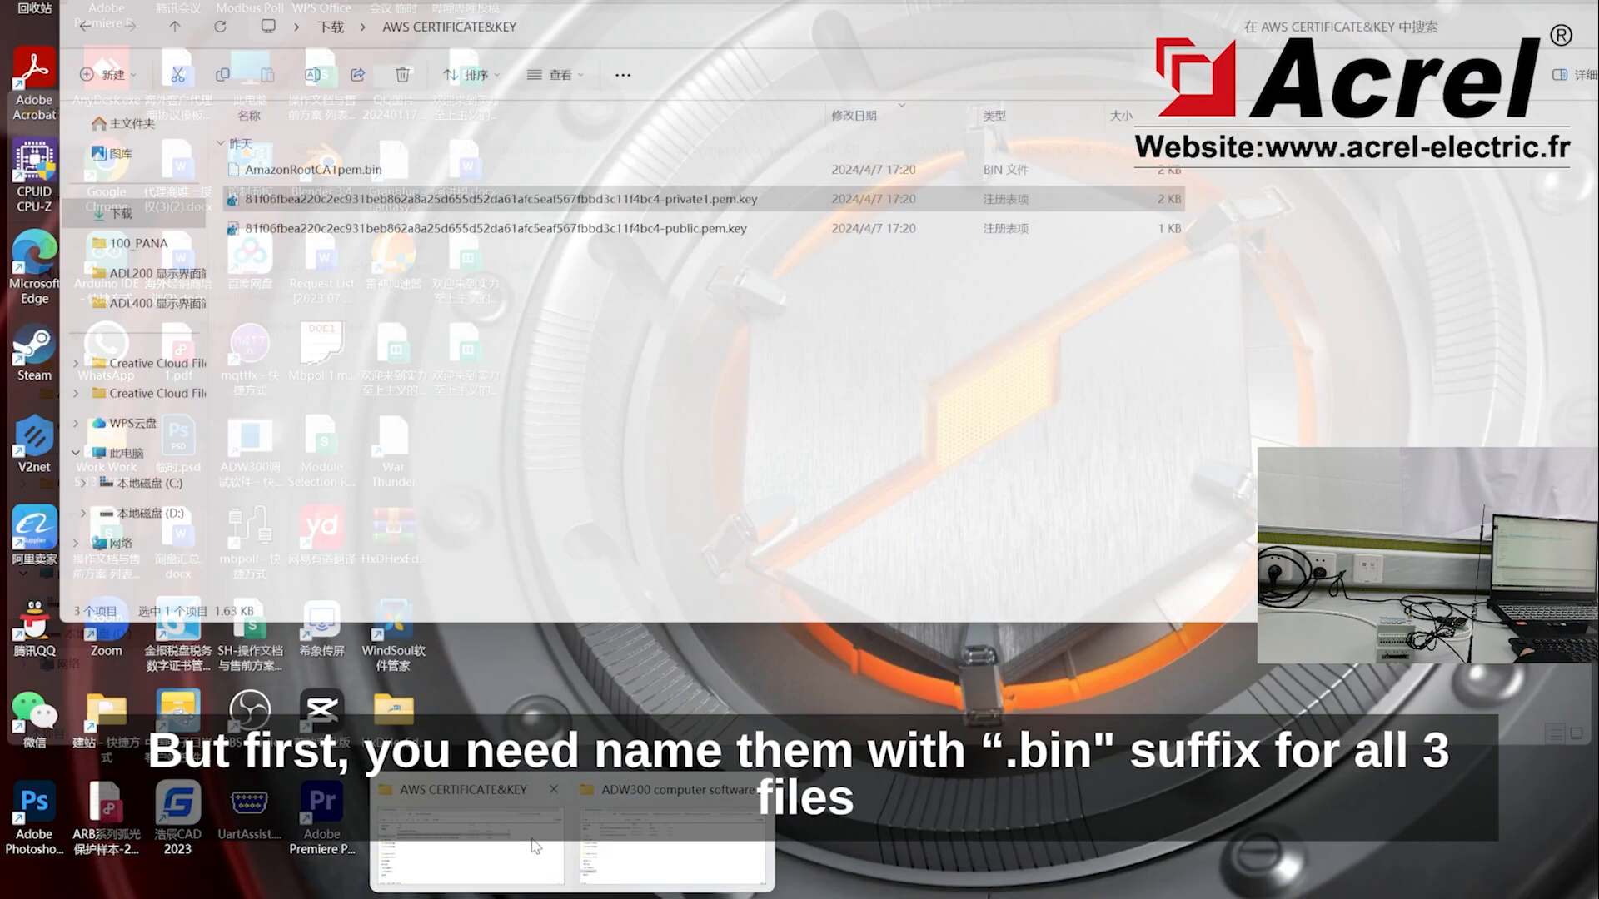
Step: Rename the private key file so its name ends in .bin and confirm the extension change
click(468, 849)
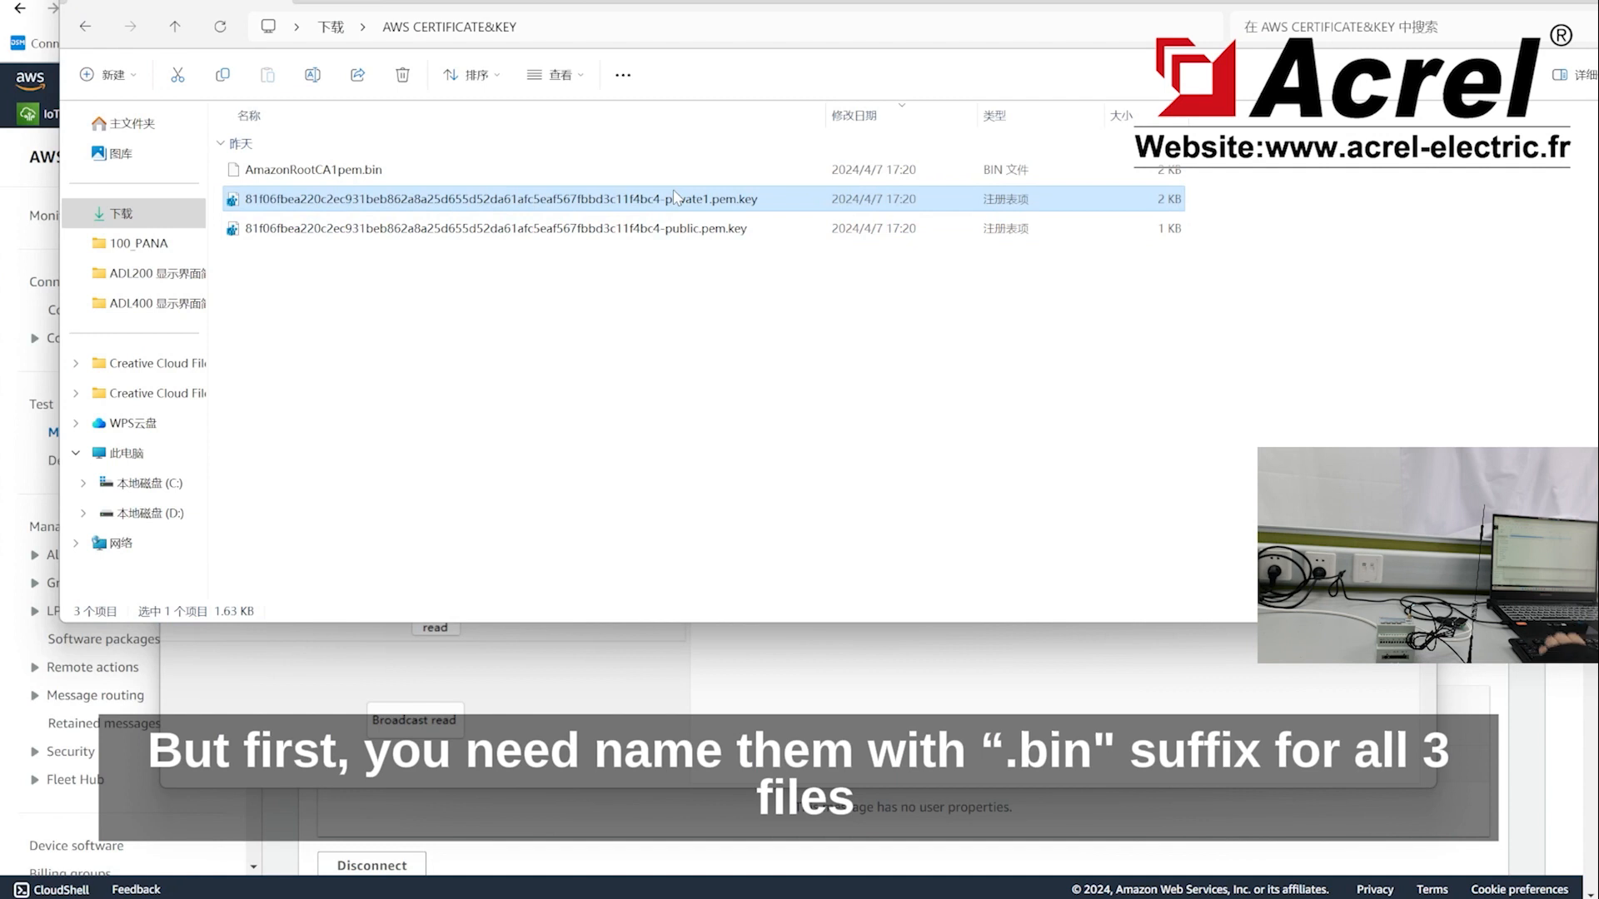
key(F2)
key(End)
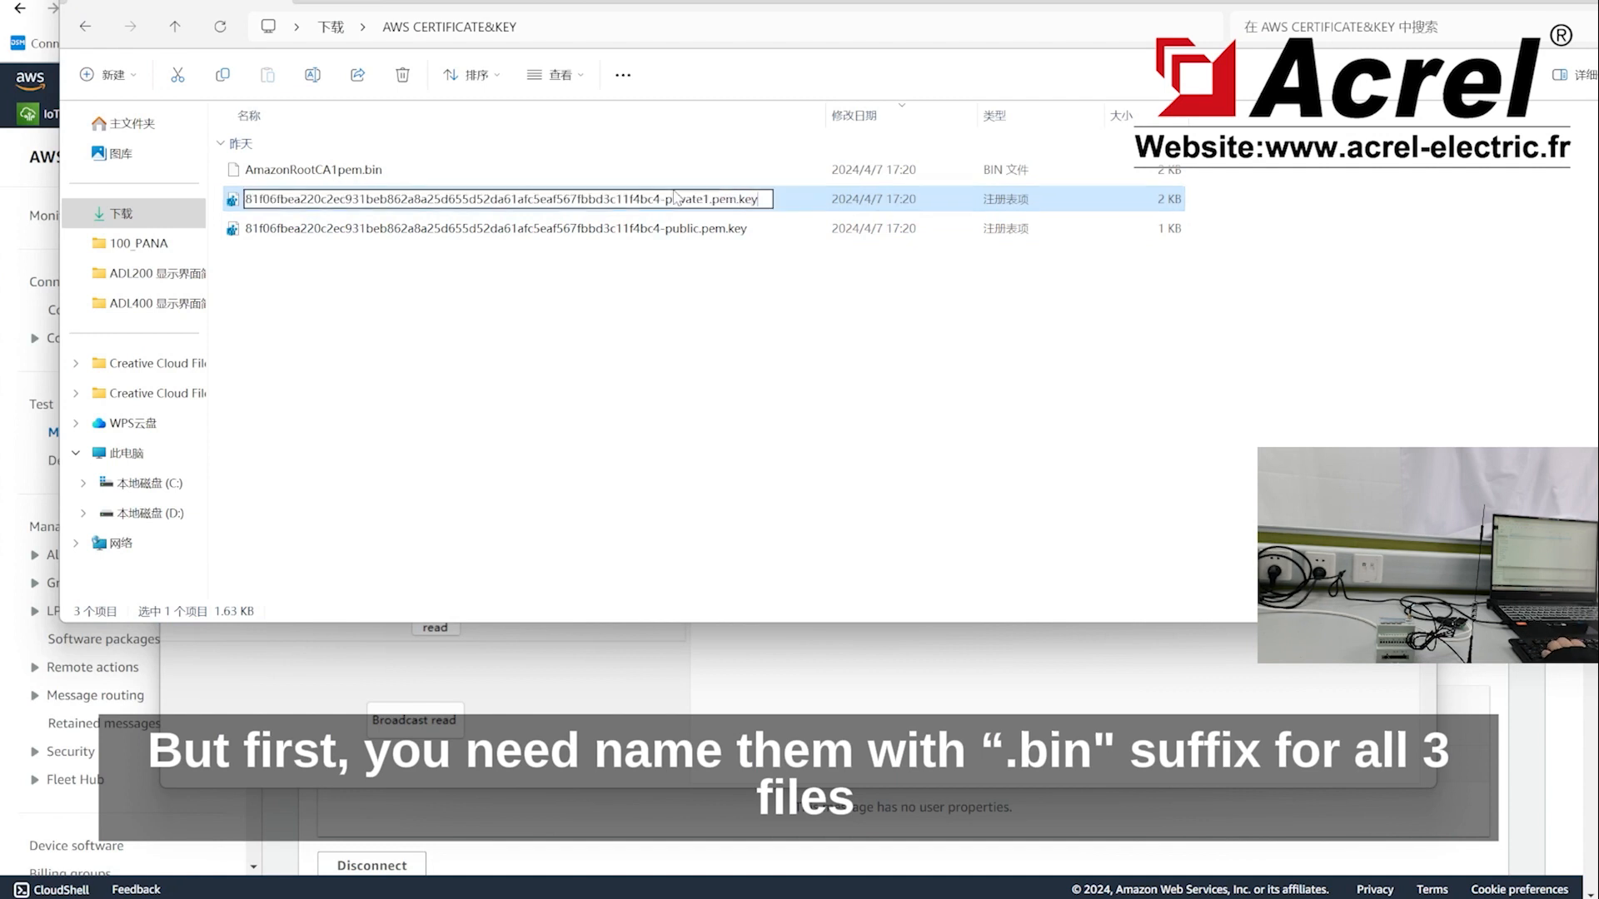
text(.bin)
key(Return)
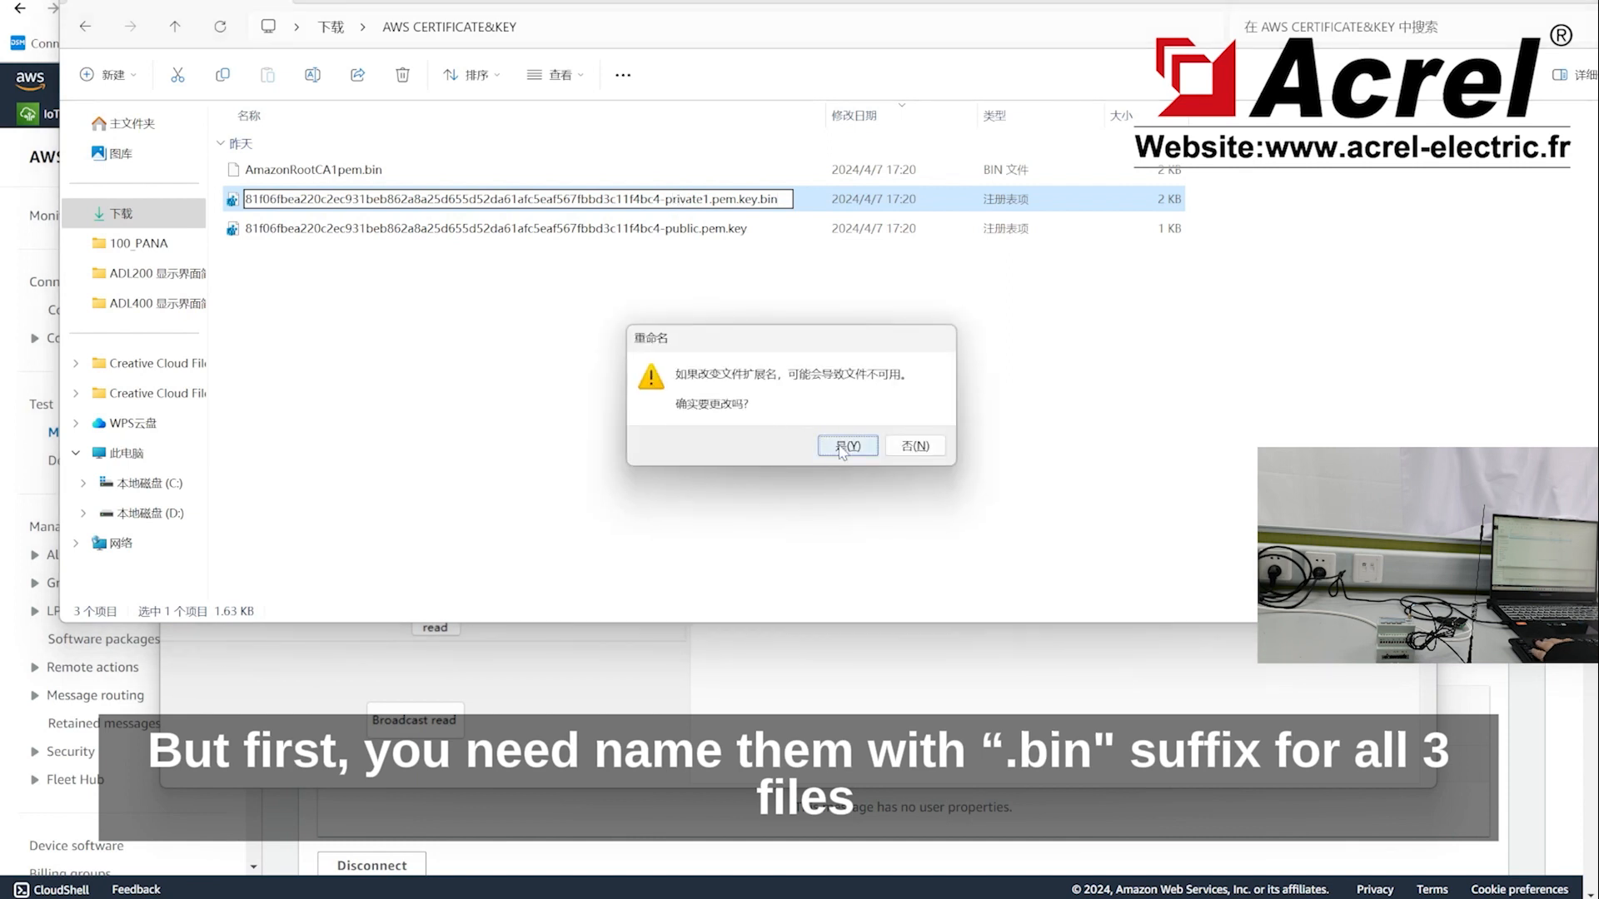
click(841, 446)
Step: Rename the public key file to end in .bin, confirm, and return to the debugging software
click(500, 227)
key(F2)
click(725, 229)
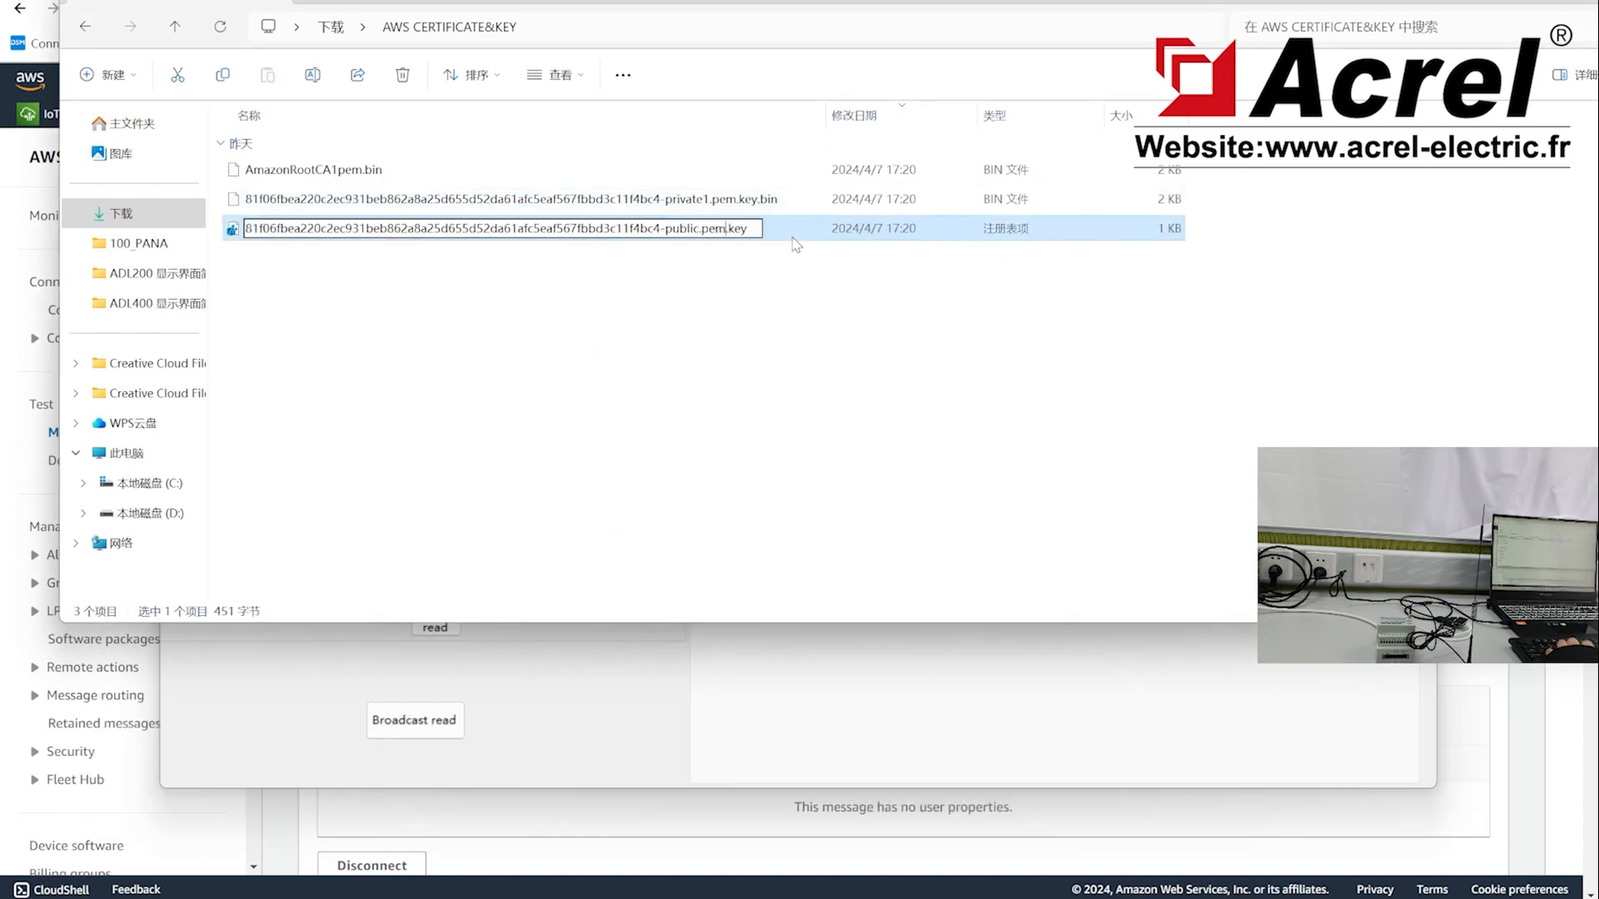
key(End)
text(.bin)
key(Return)
click(847, 447)
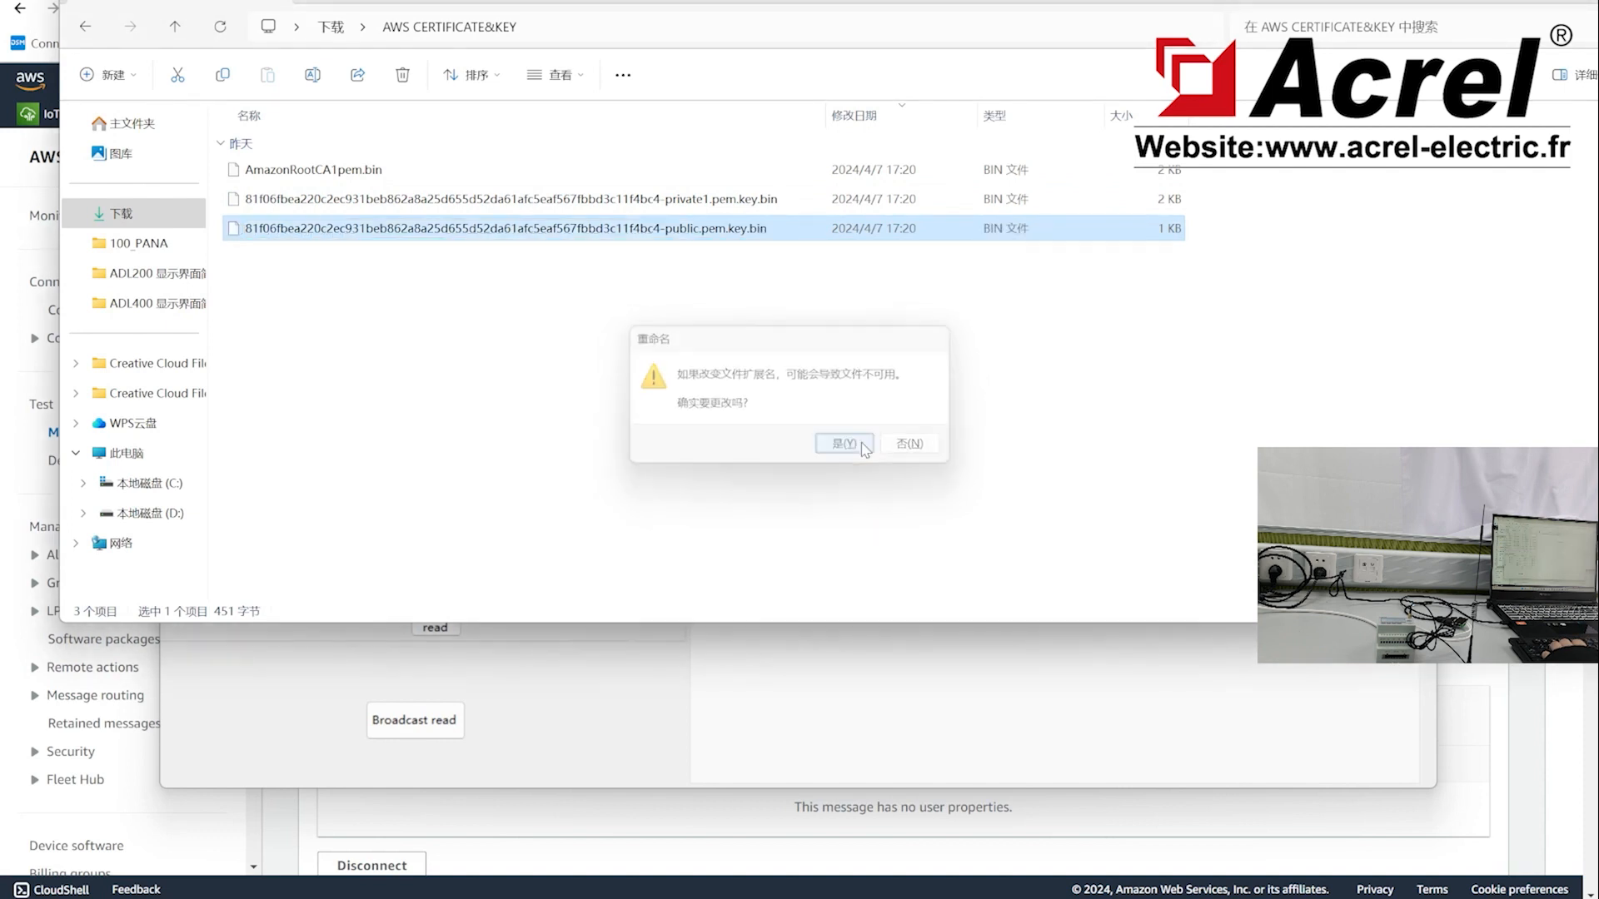
click(1006, 591)
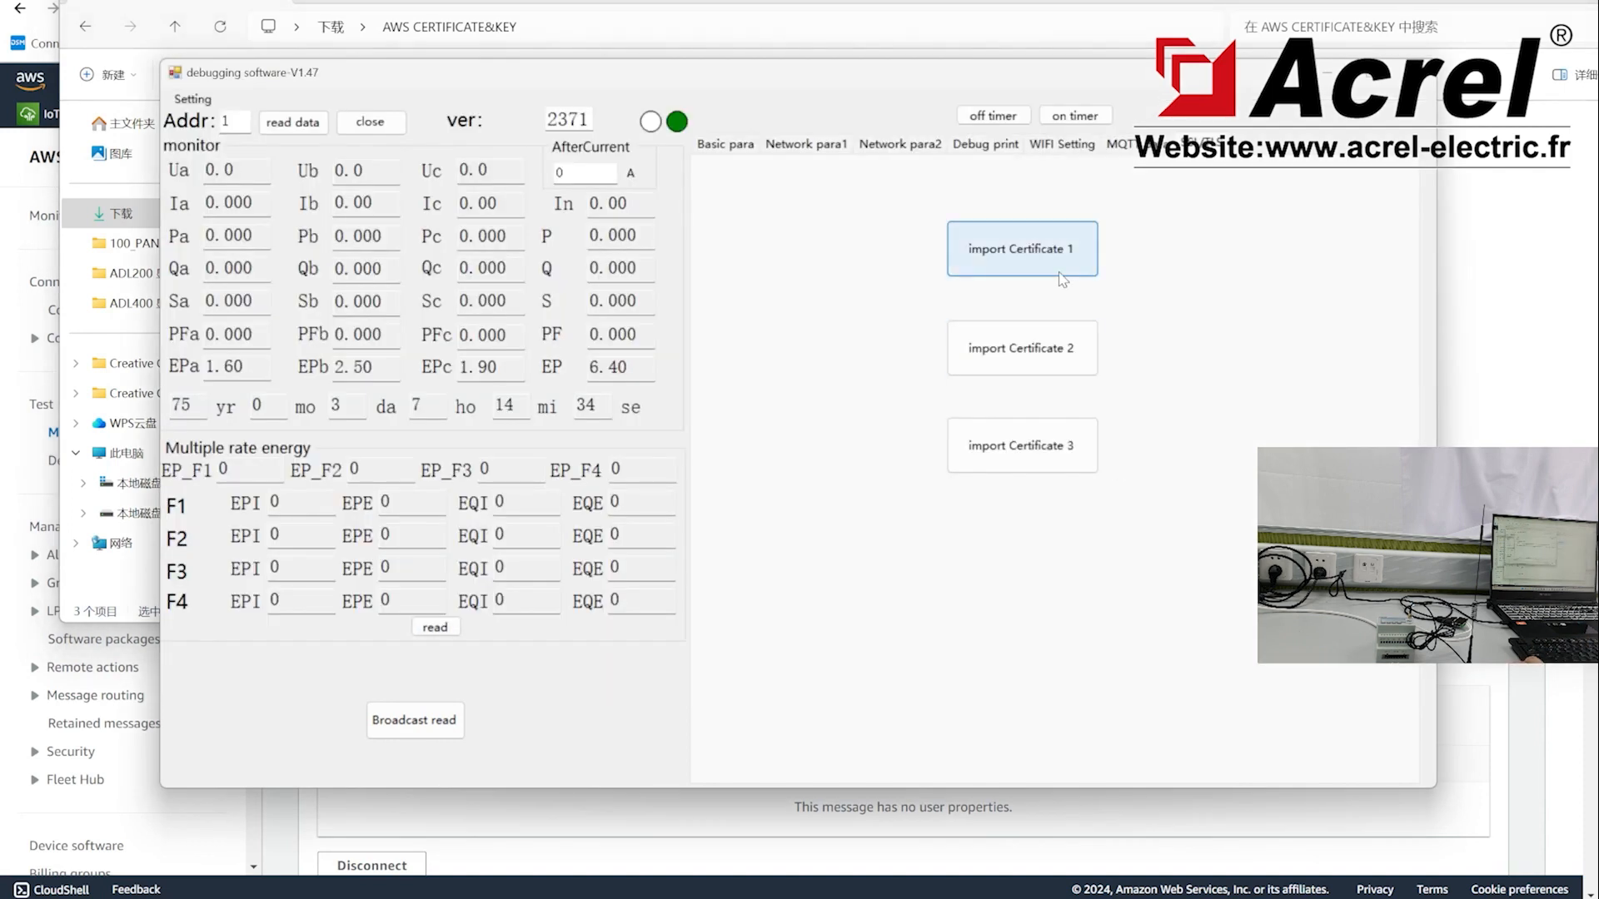
Step: Import AmazonRootCA1pem.bin as certificate 1 and dismiss the please-wait message
click(1022, 248)
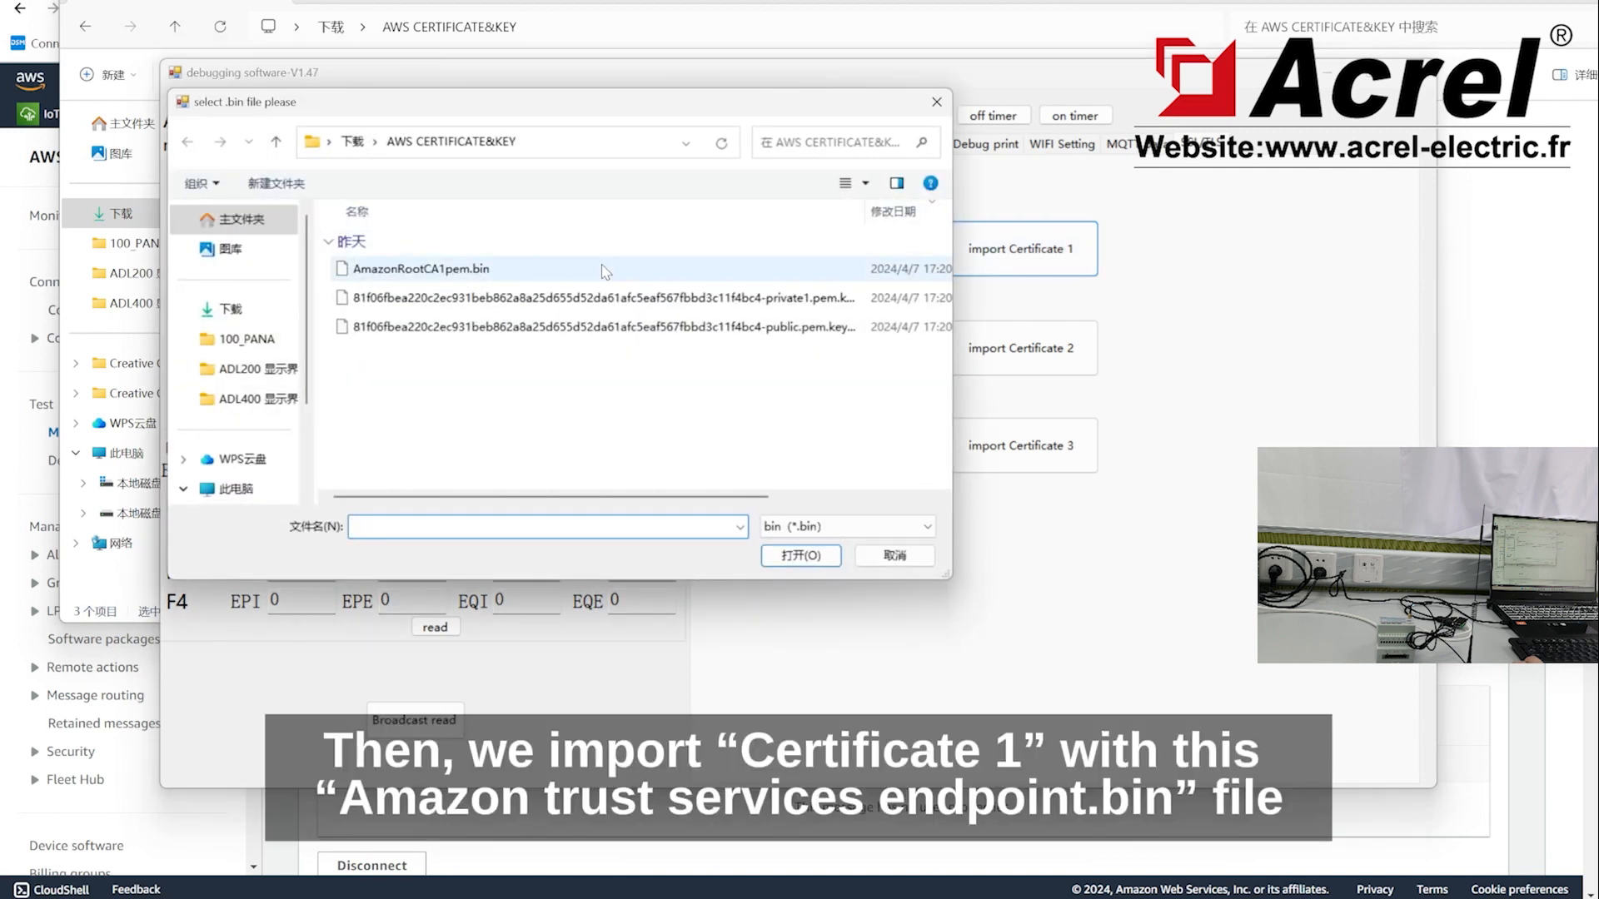
drag(740, 120, 613, 119)
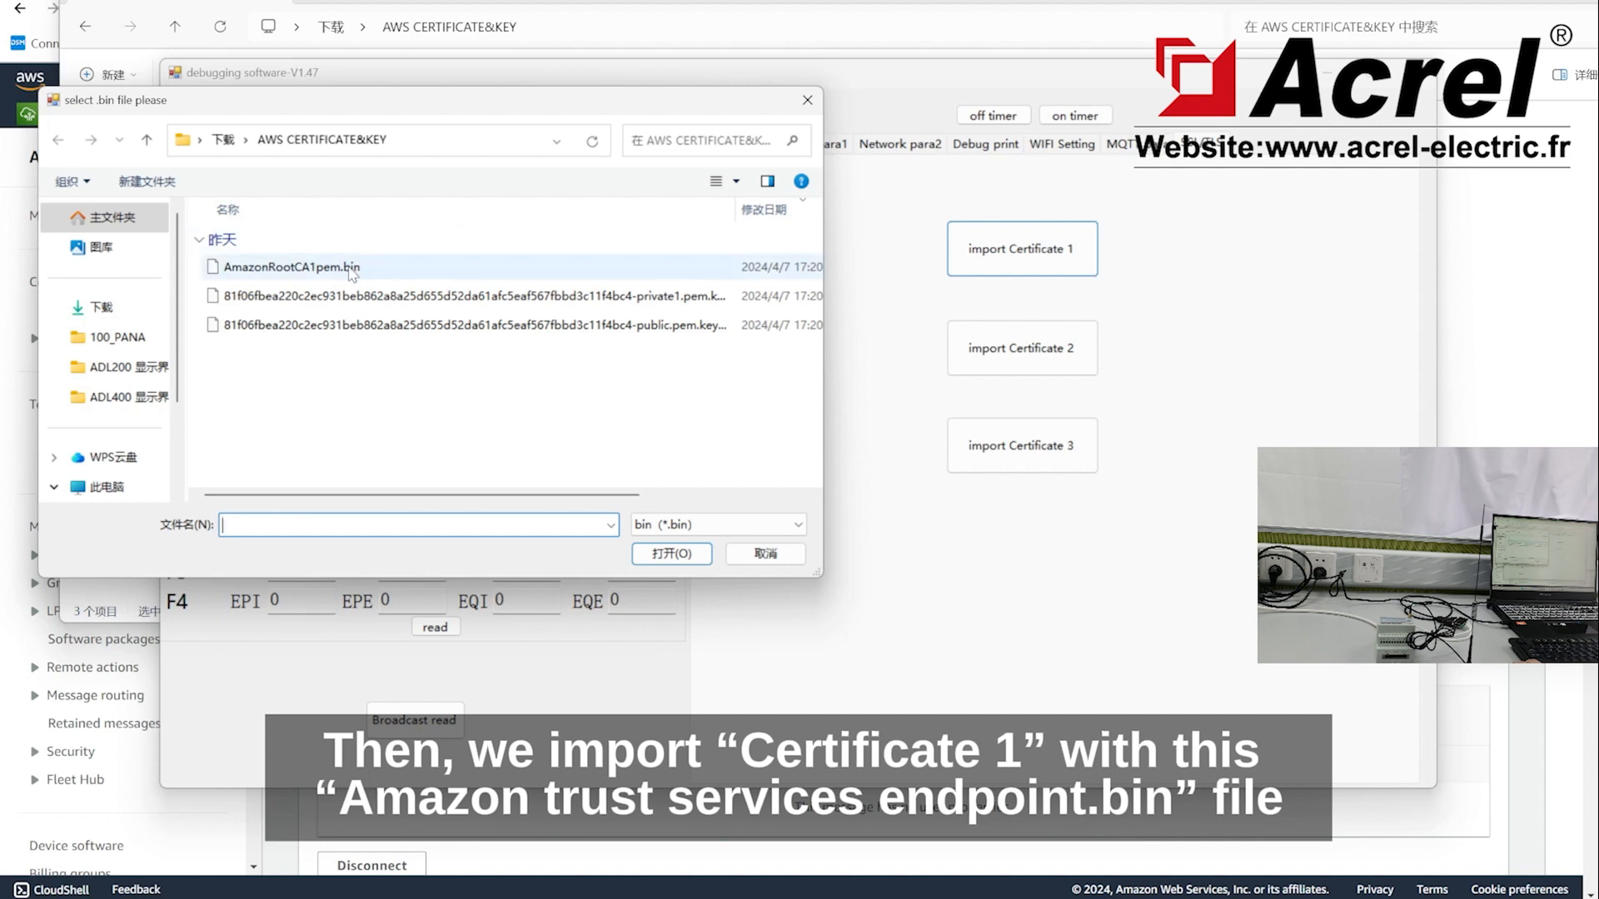
click(282, 270)
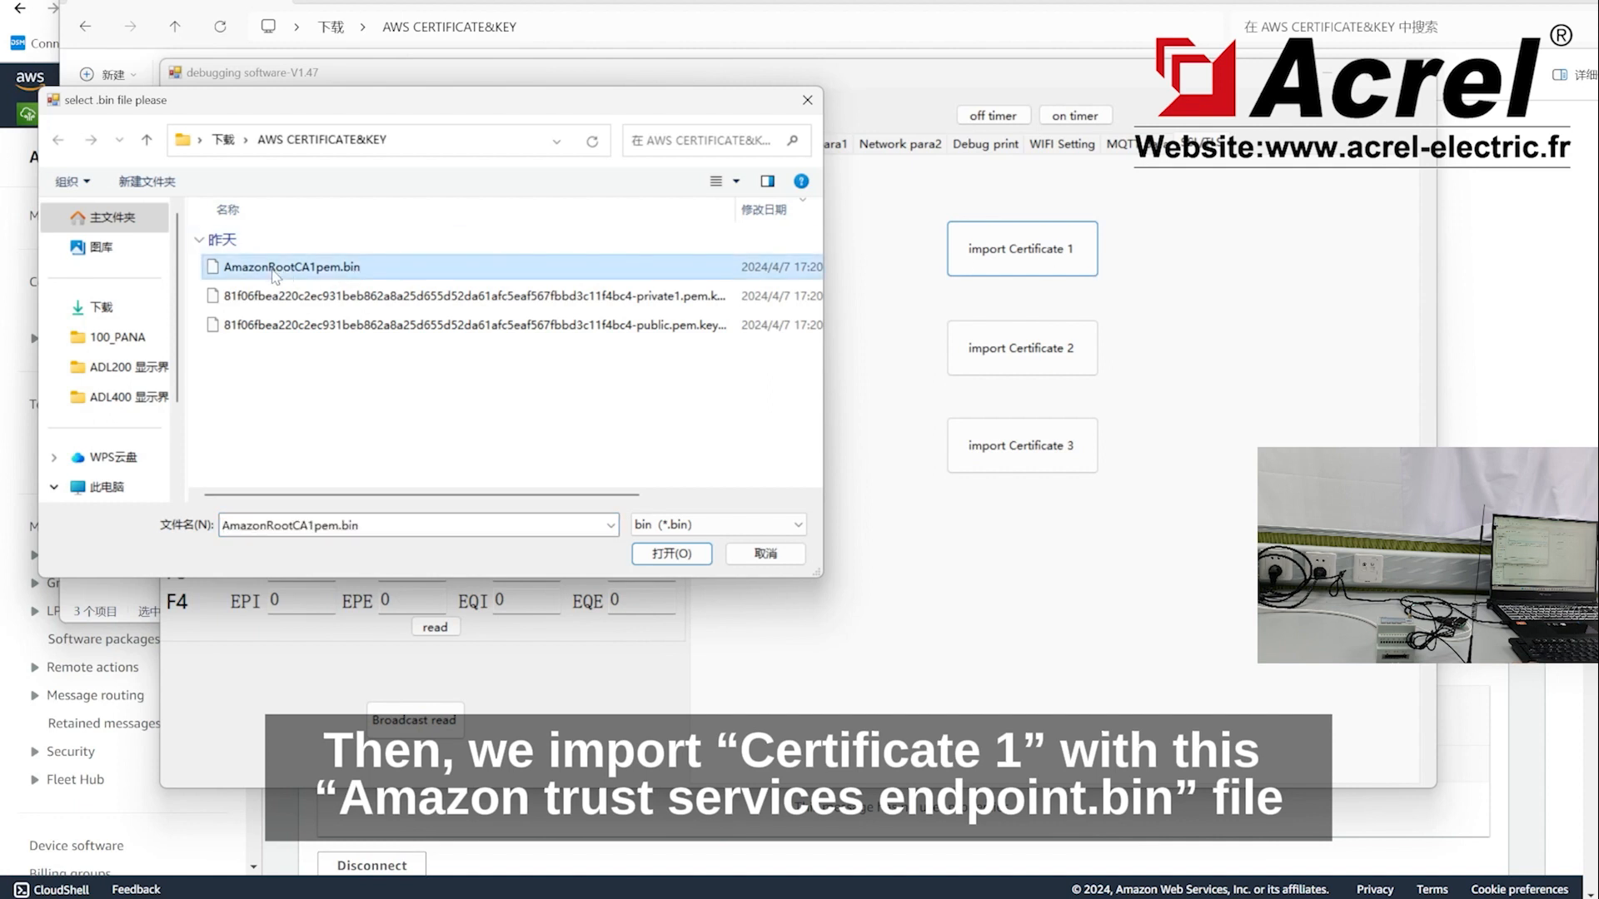
click(671, 554)
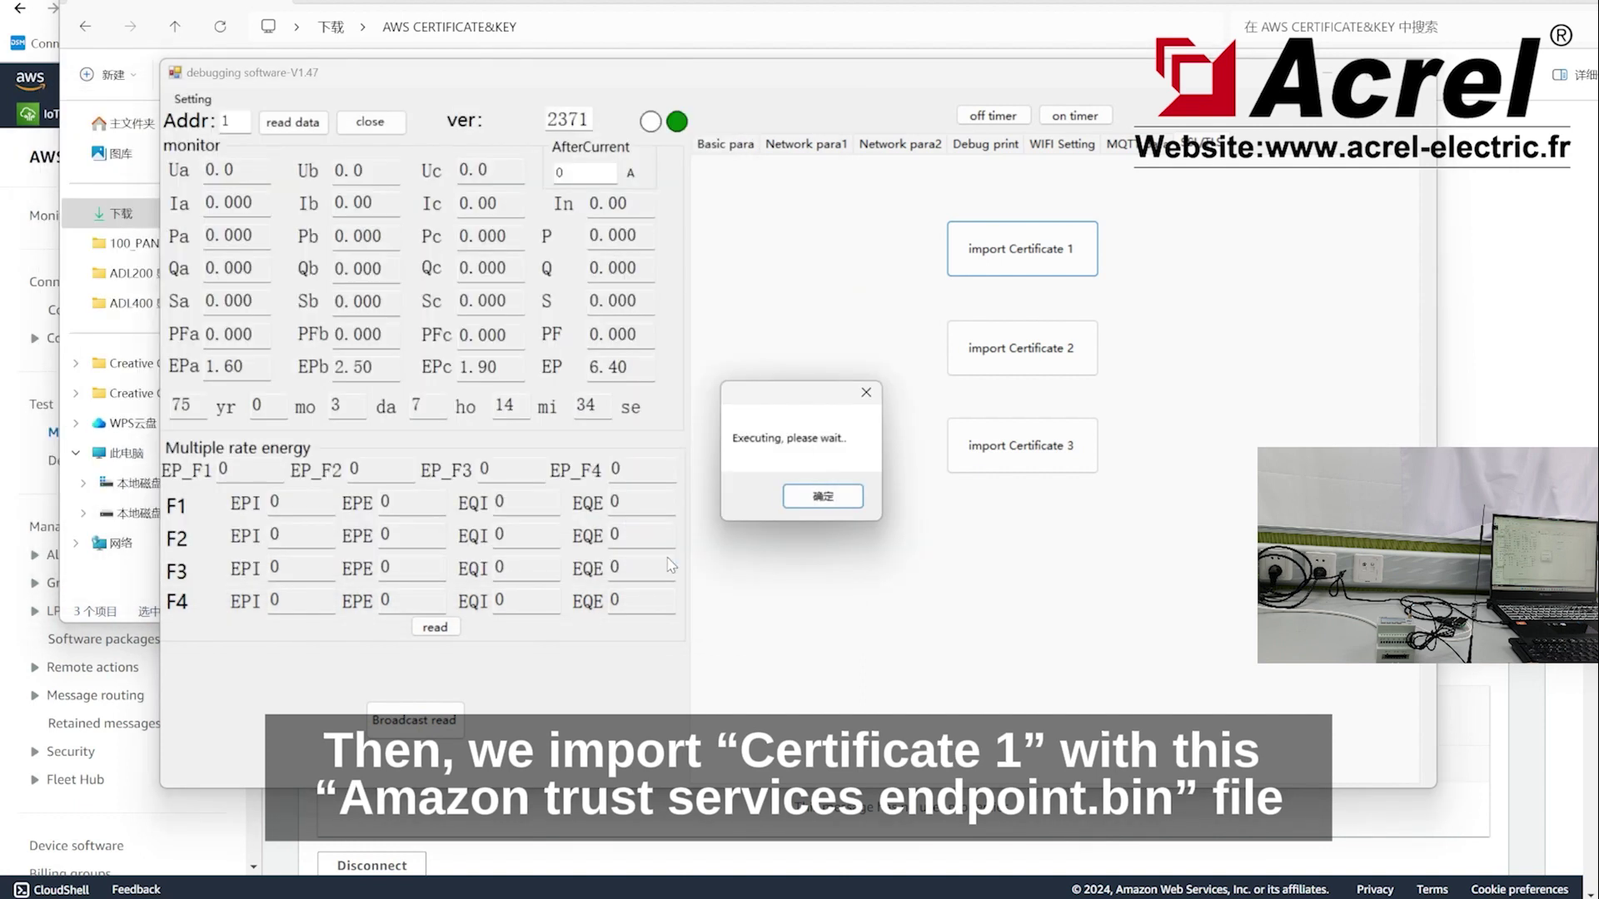
click(823, 496)
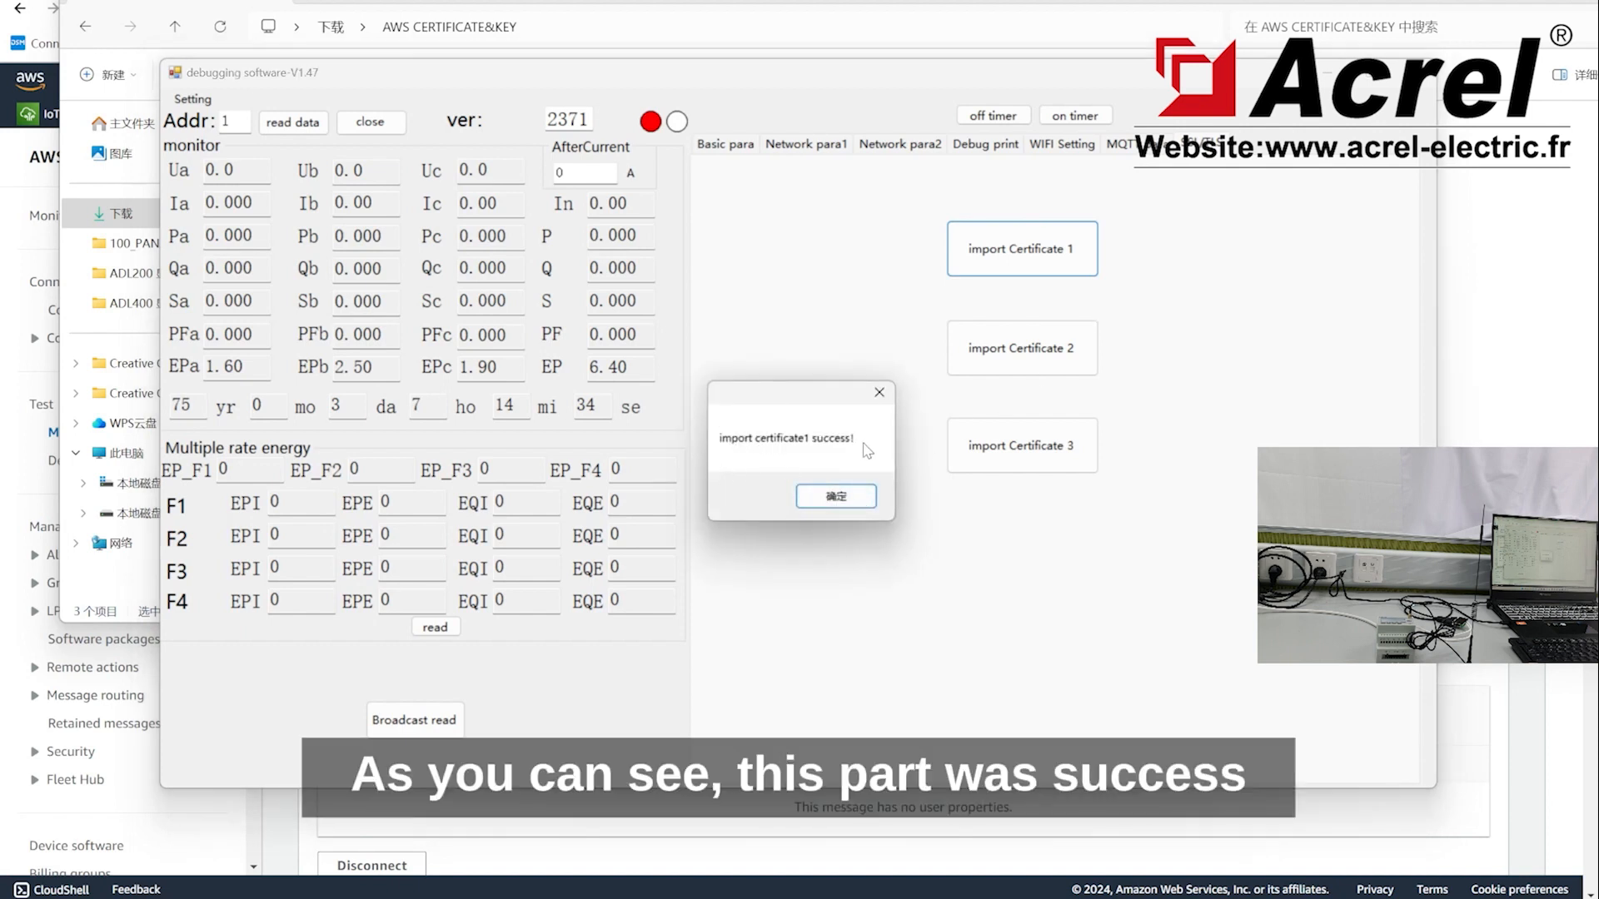
Step: Begin importing certificate 2, browse the key files, then cancel the file choice, triggering the empty-path error
click(835, 495)
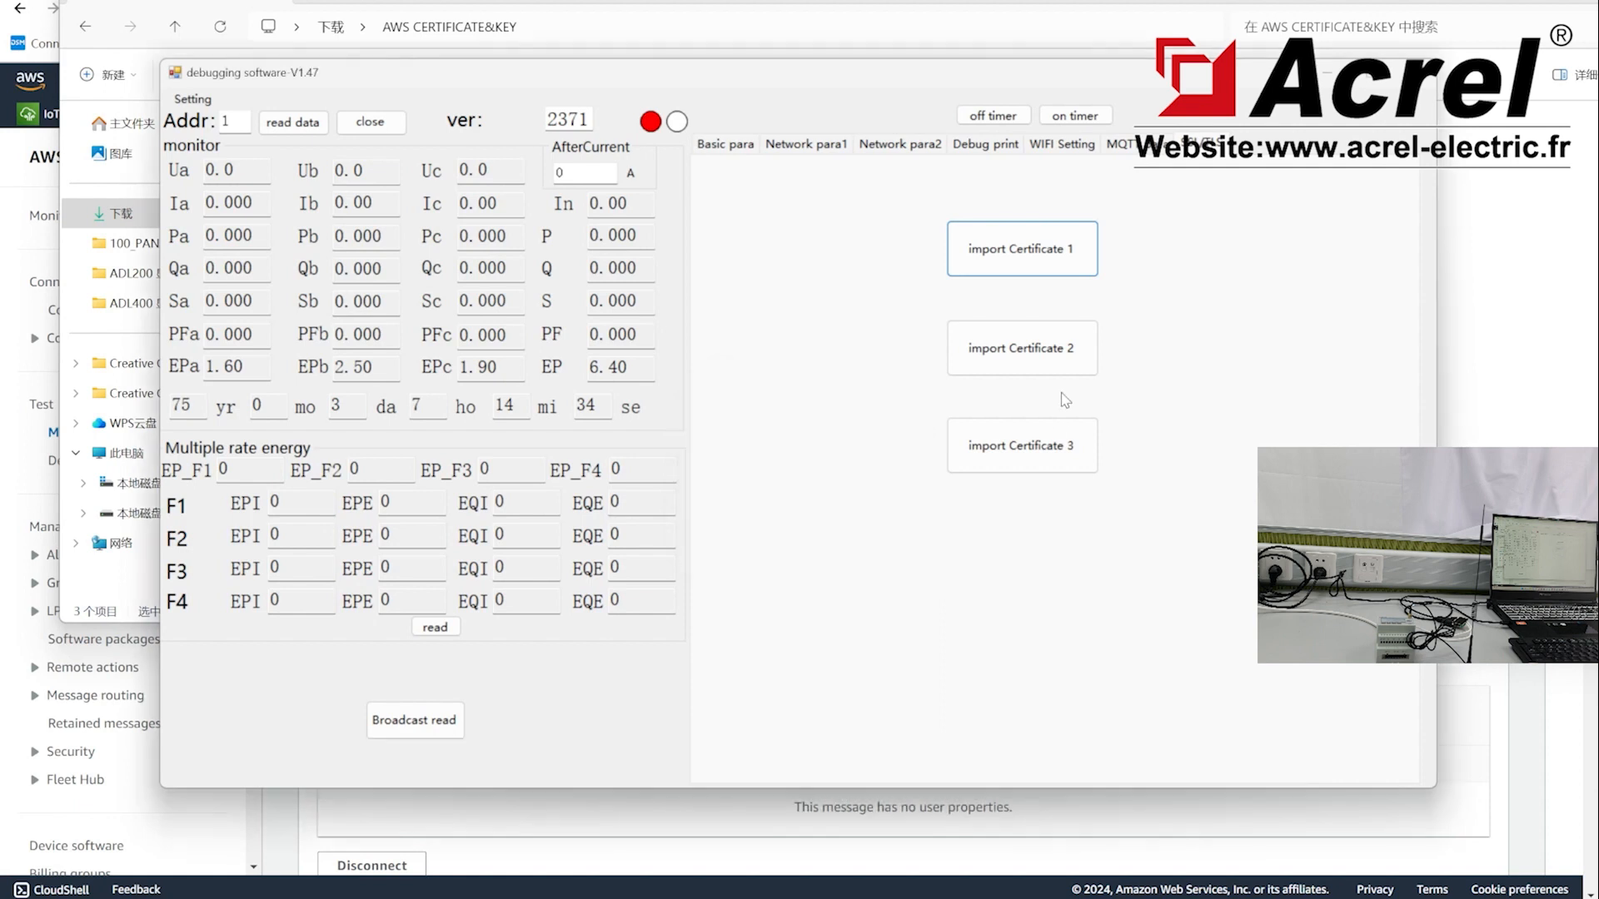
click(1022, 347)
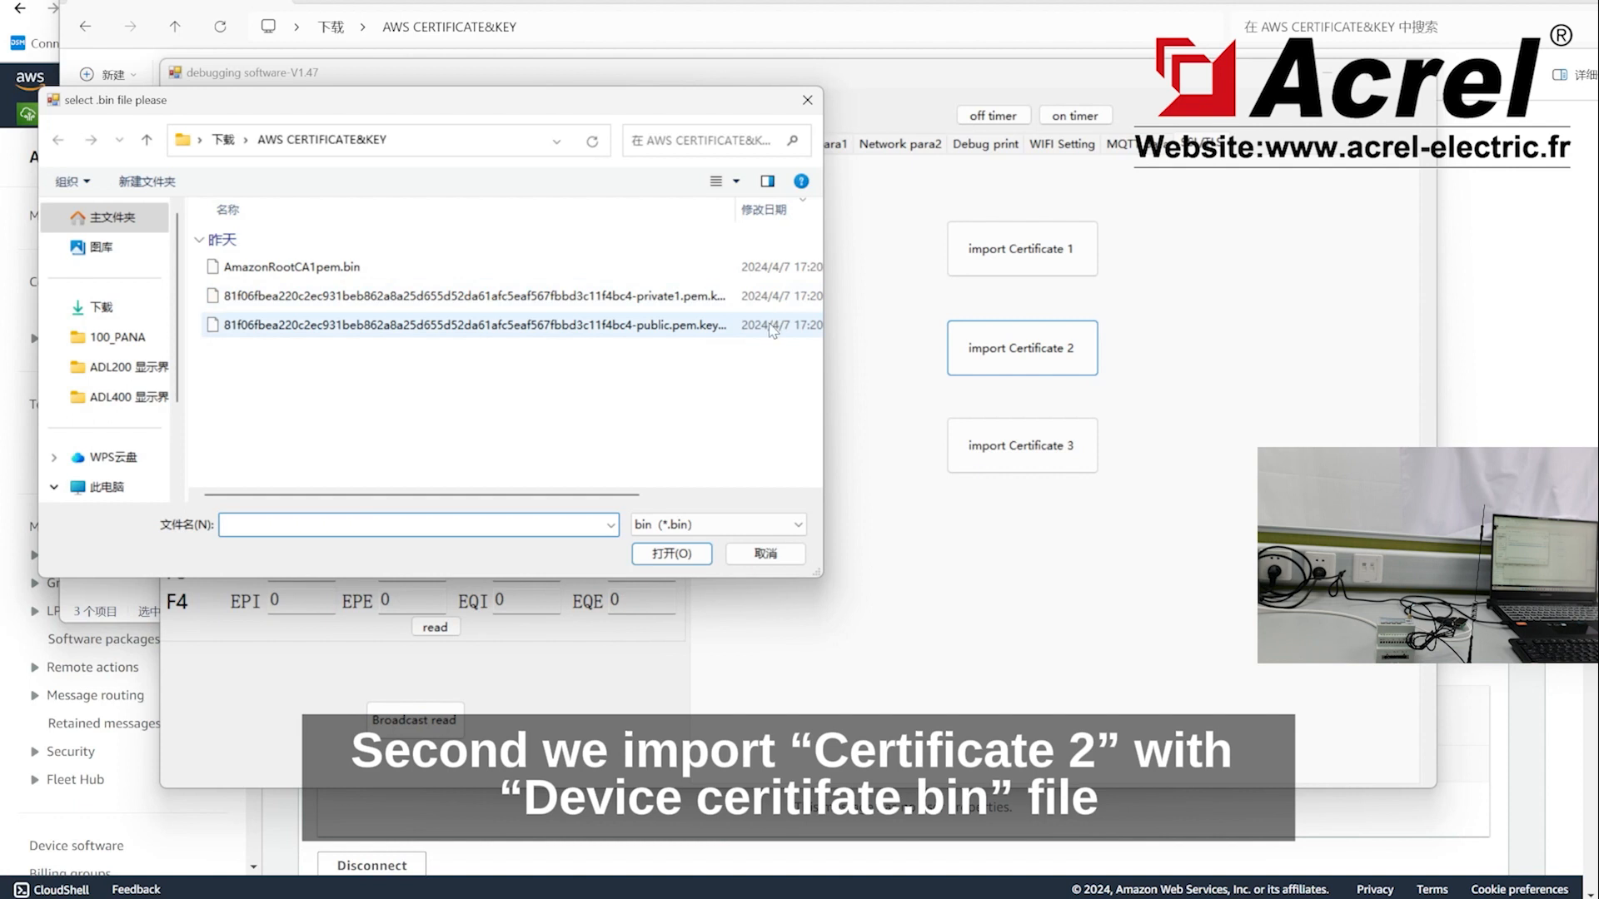
click(765, 300)
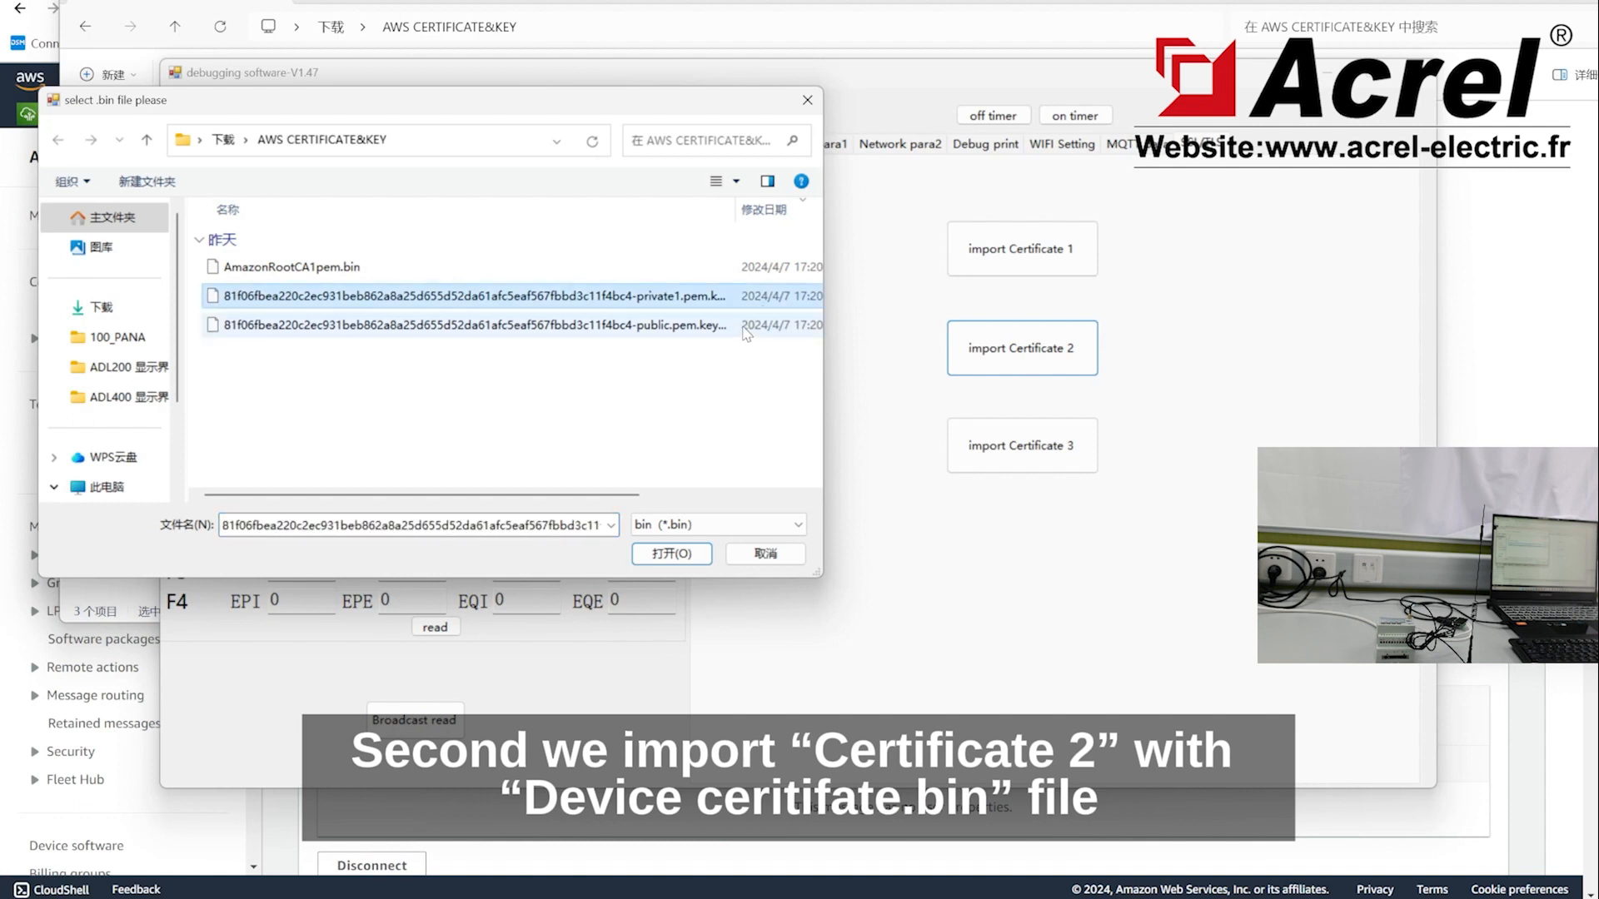
click(746, 328)
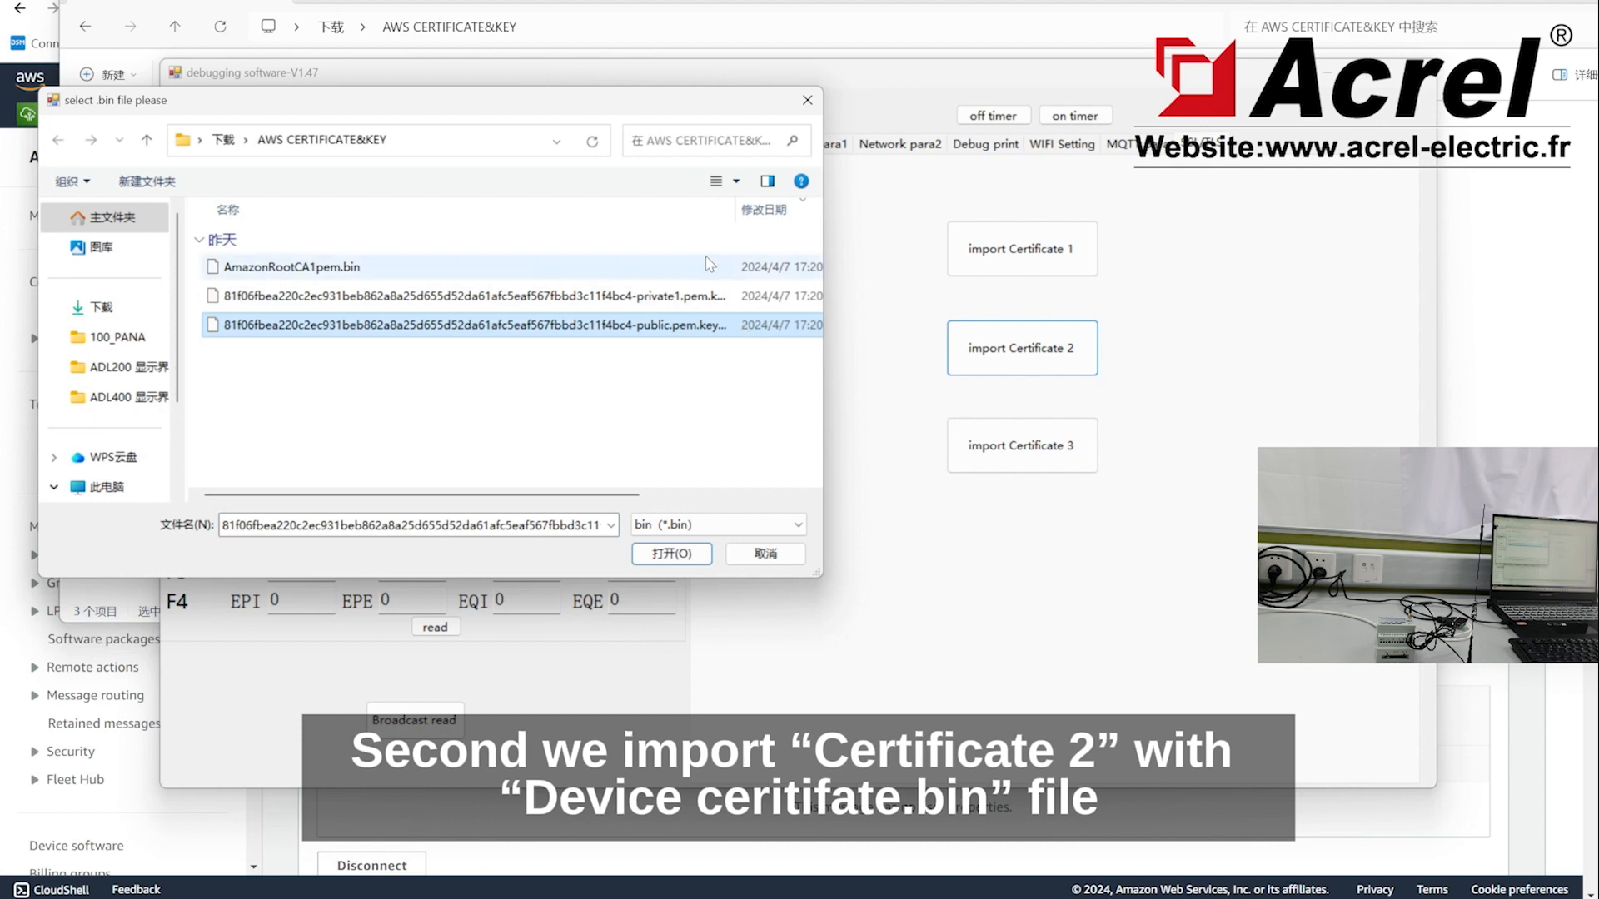
drag(737, 211, 781, 210)
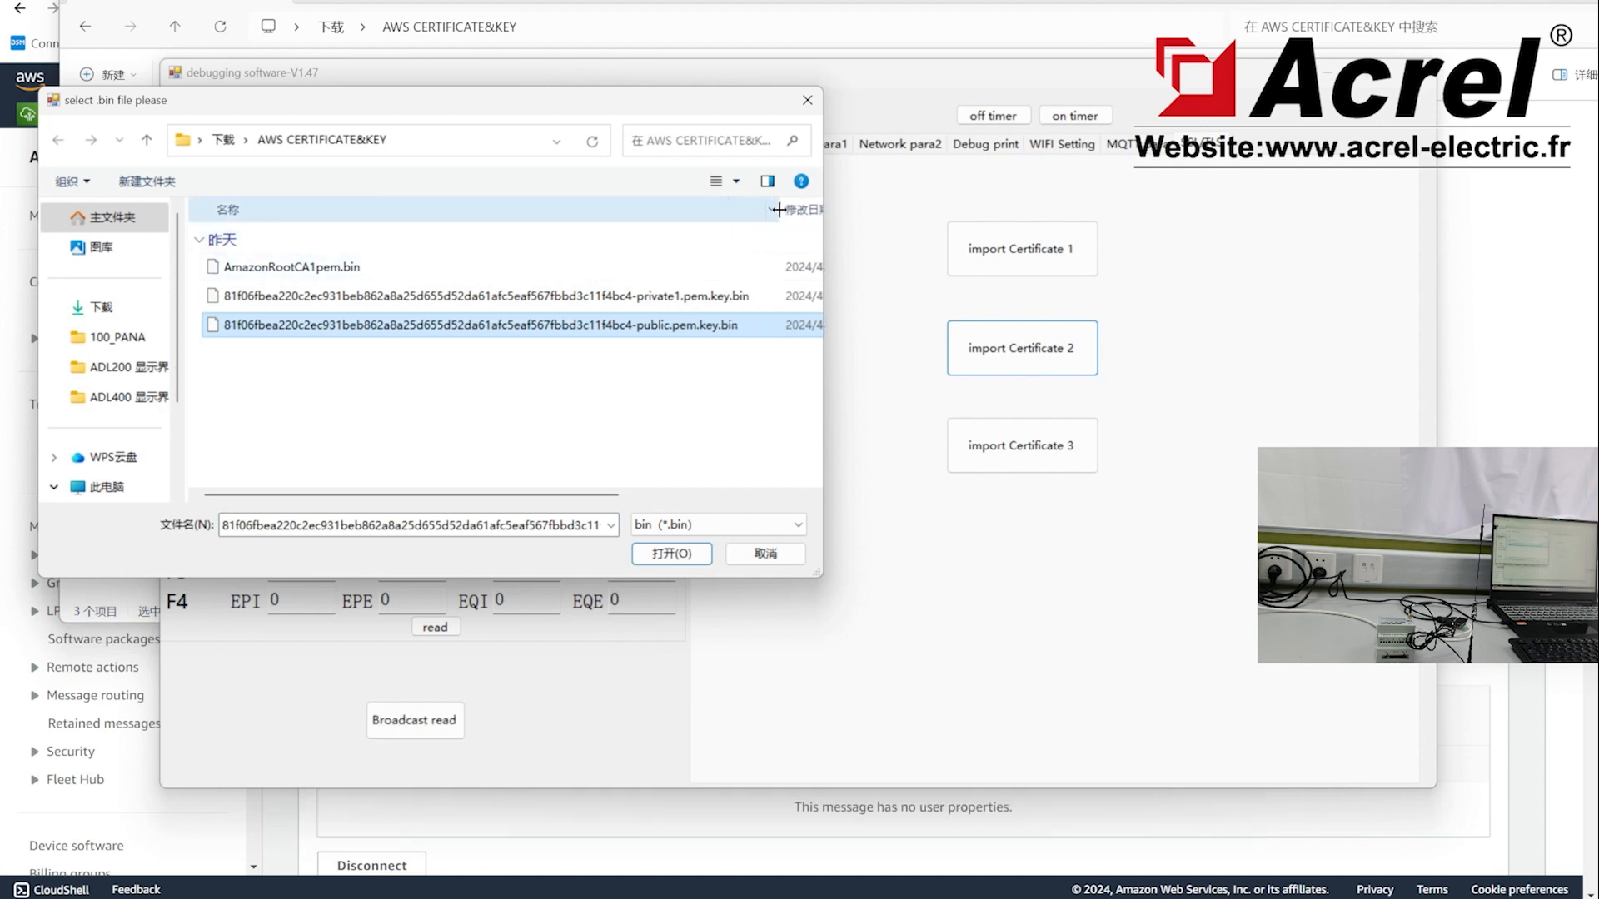
click(646, 298)
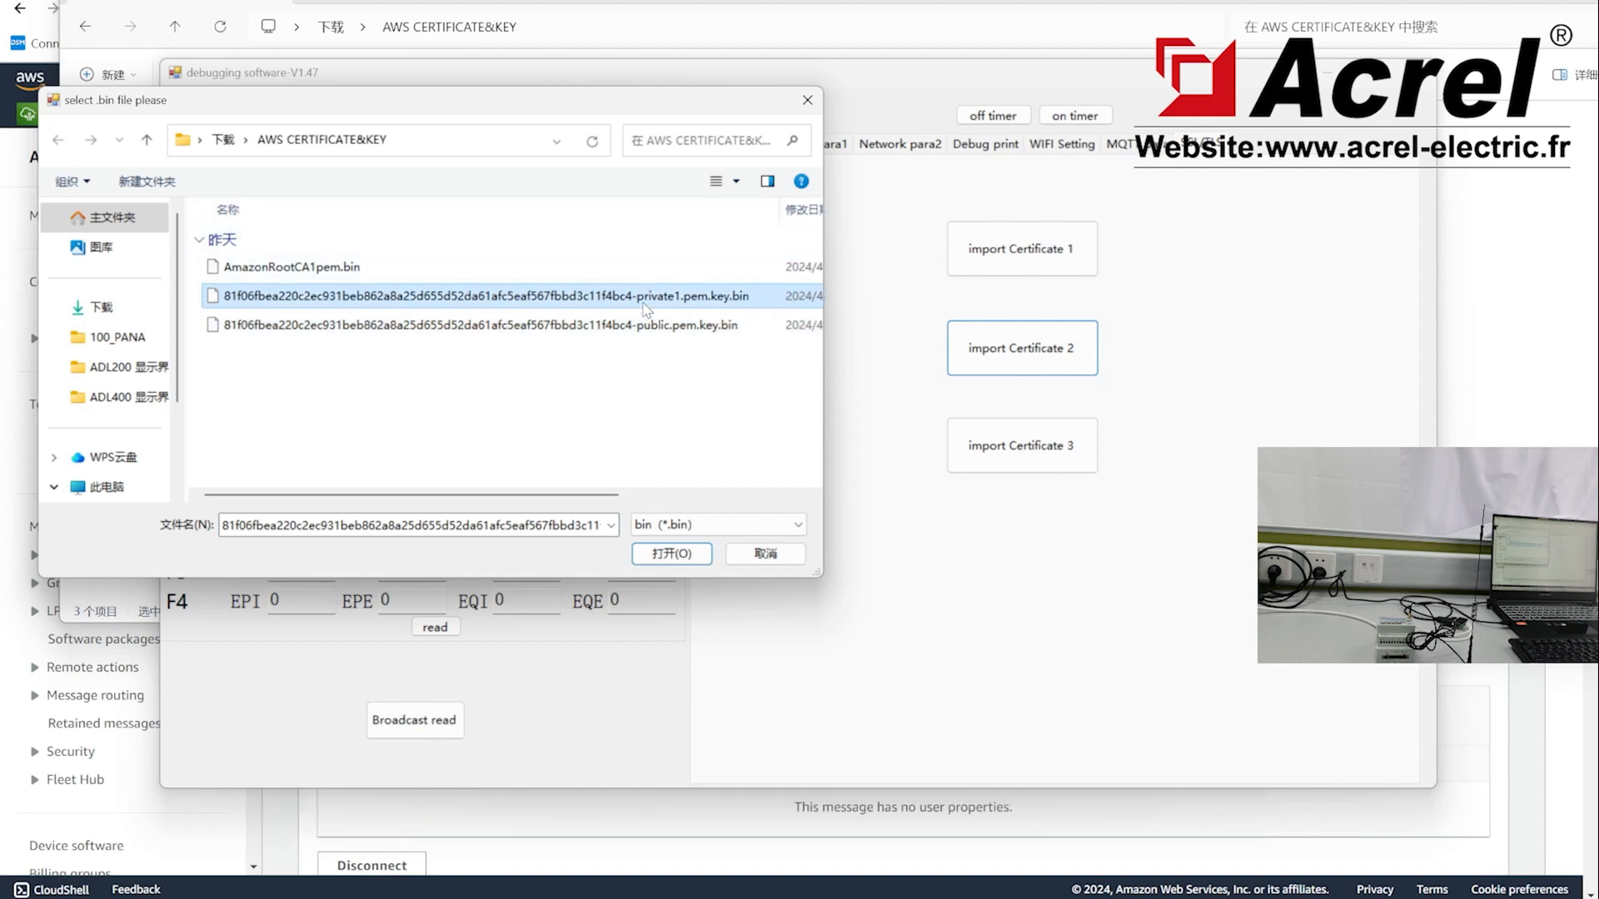
click(146, 138)
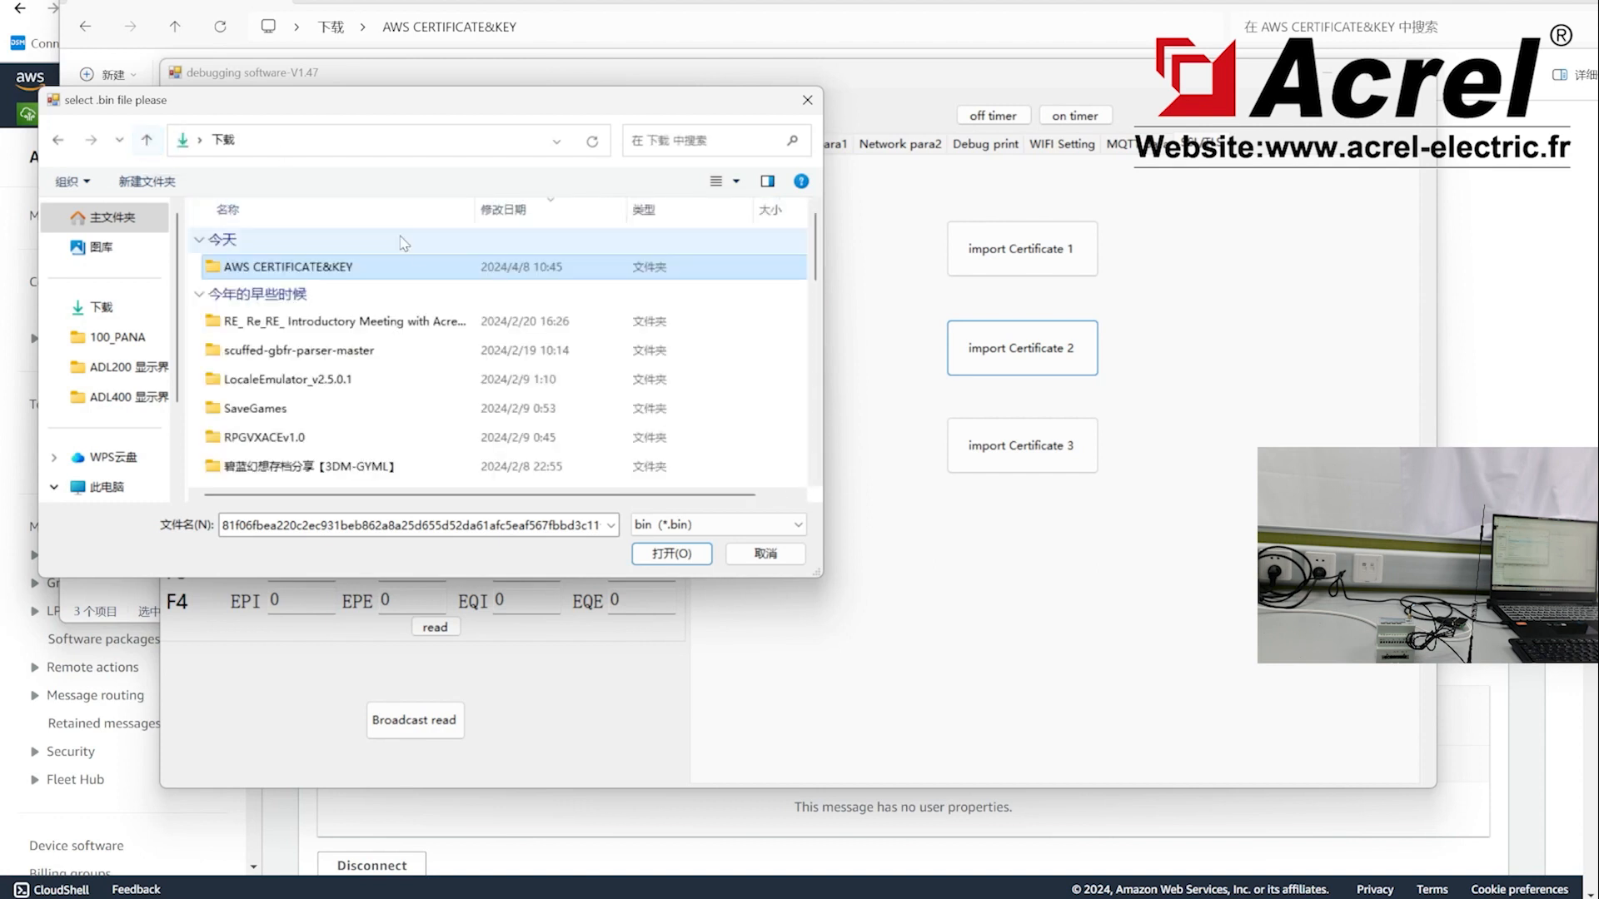
scroll(413, 306, down, 3)
scroll(418, 319, up, 3)
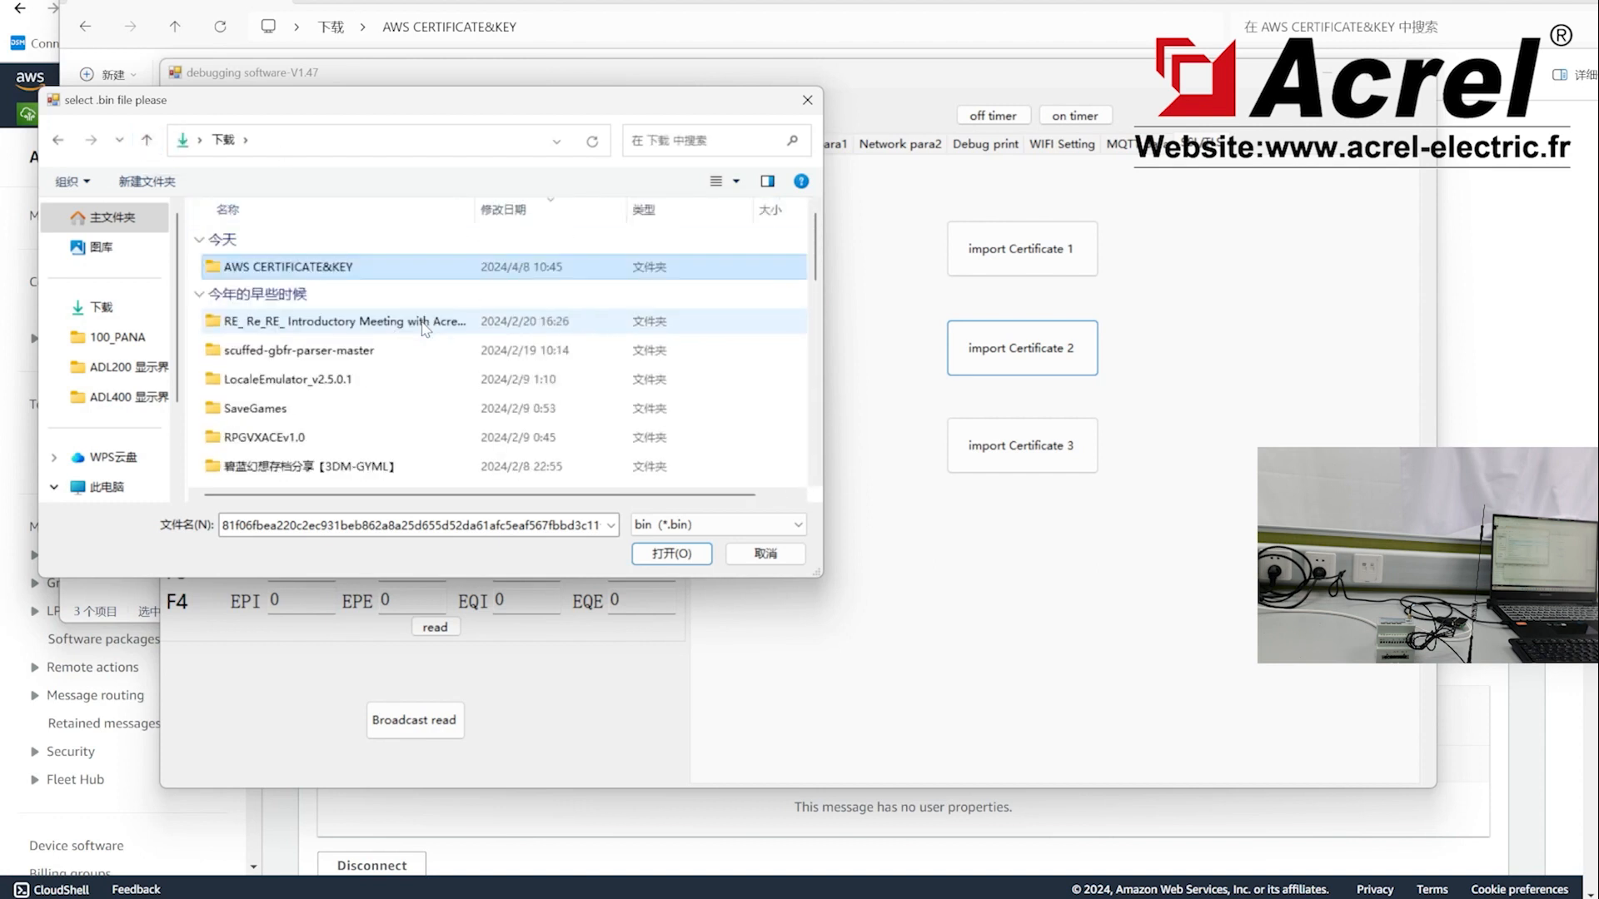
click(765, 553)
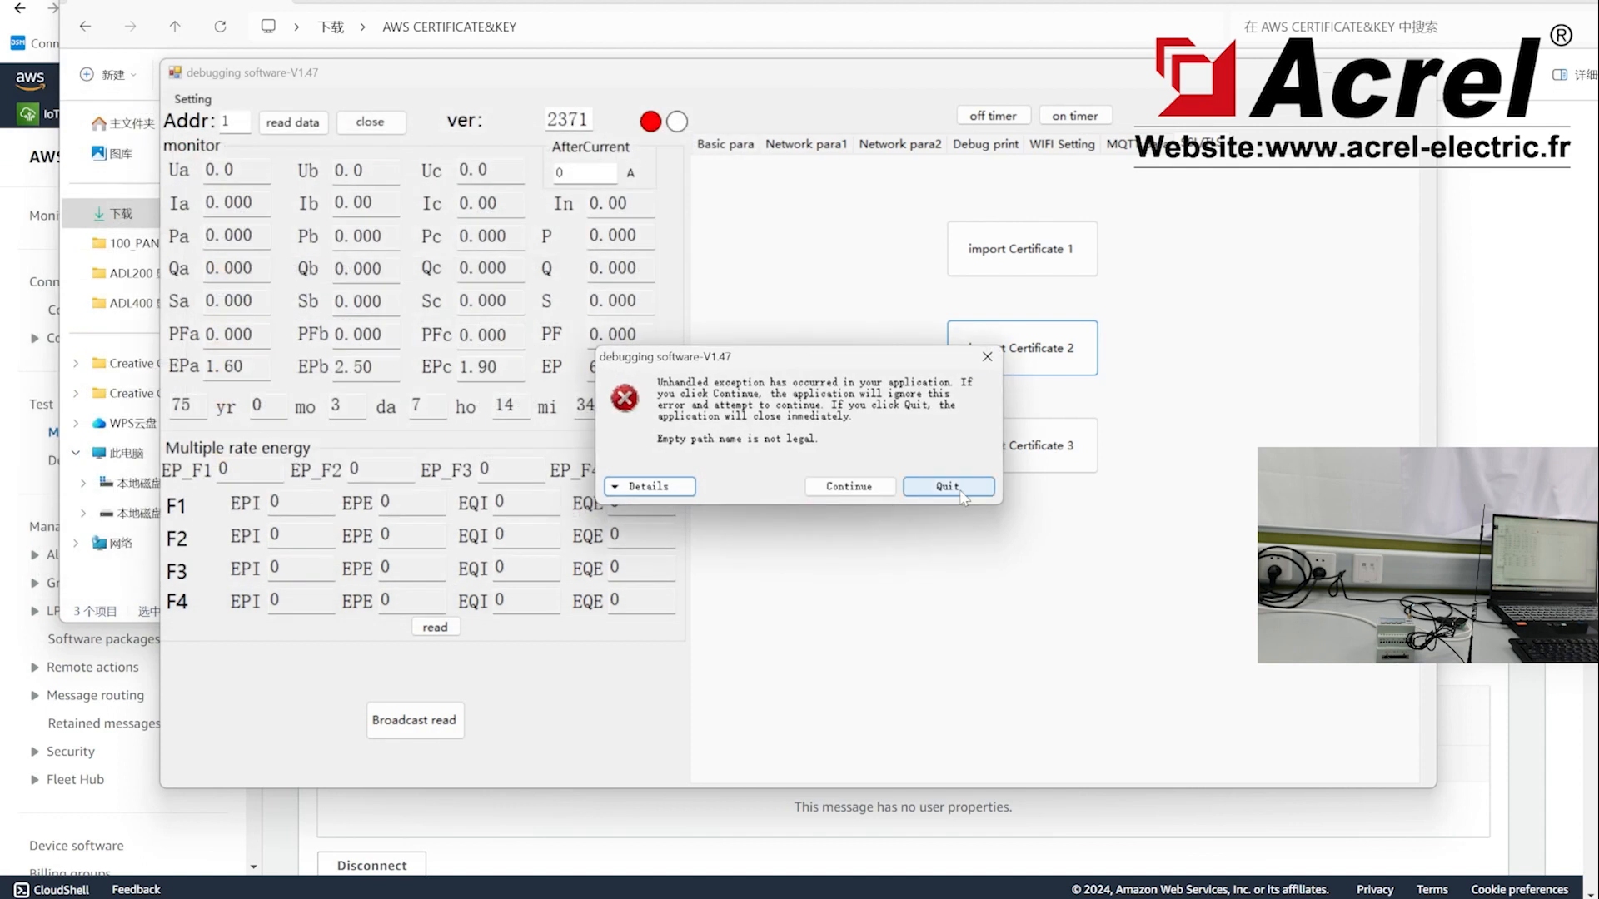
Step: Dismiss the error and paste the device certificate file into the AWS CERTIFICATE&KEY folder
click(849, 485)
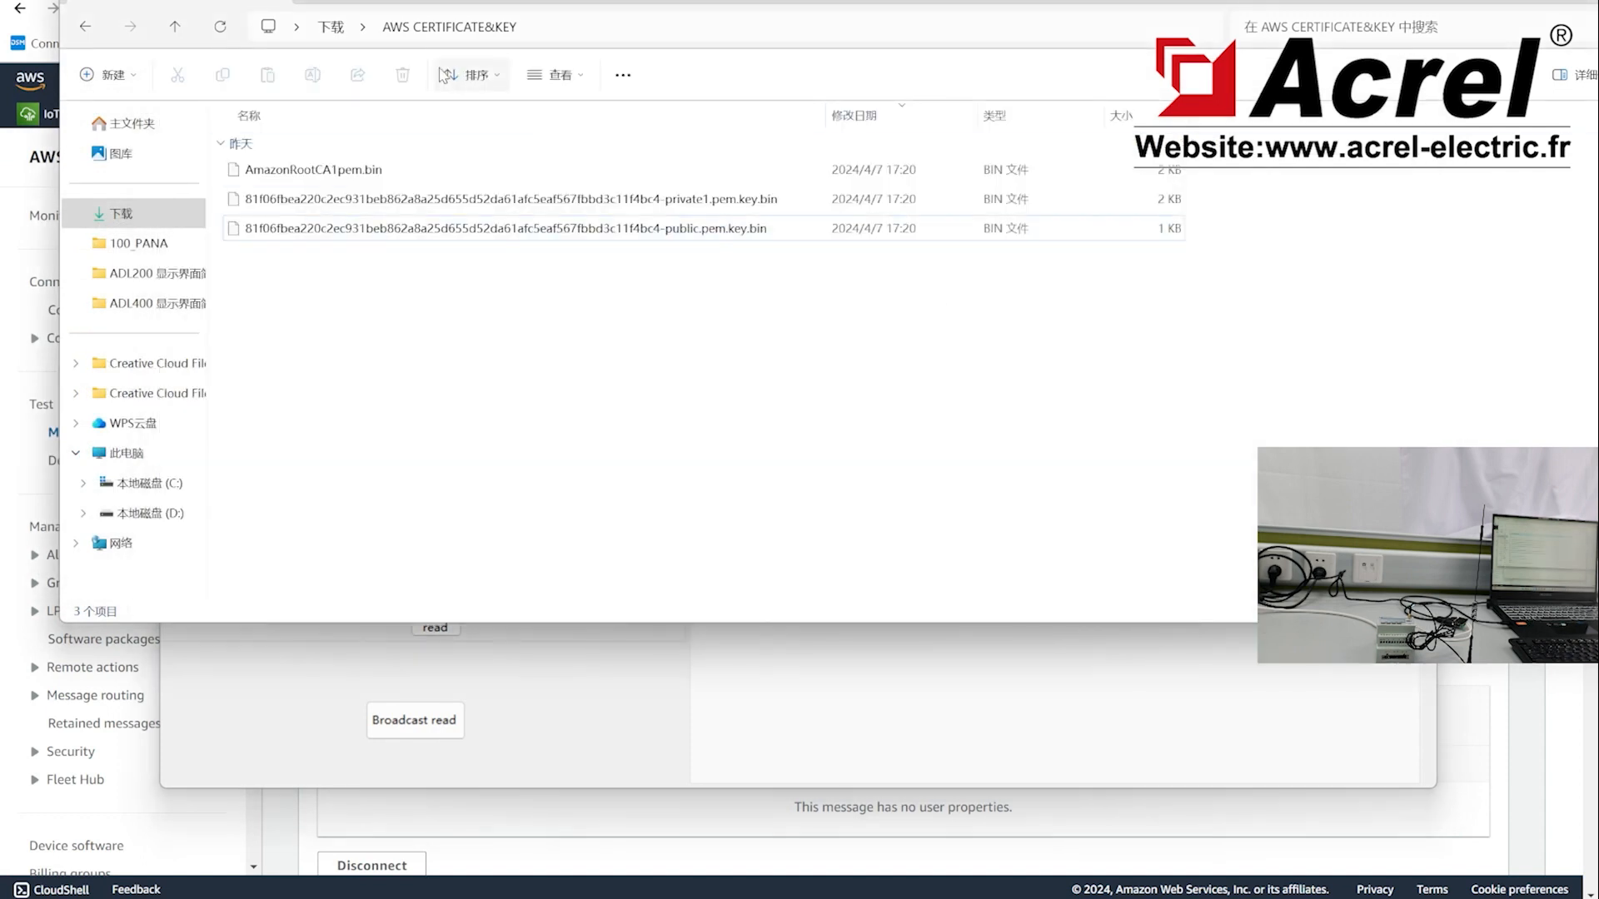
click(333, 28)
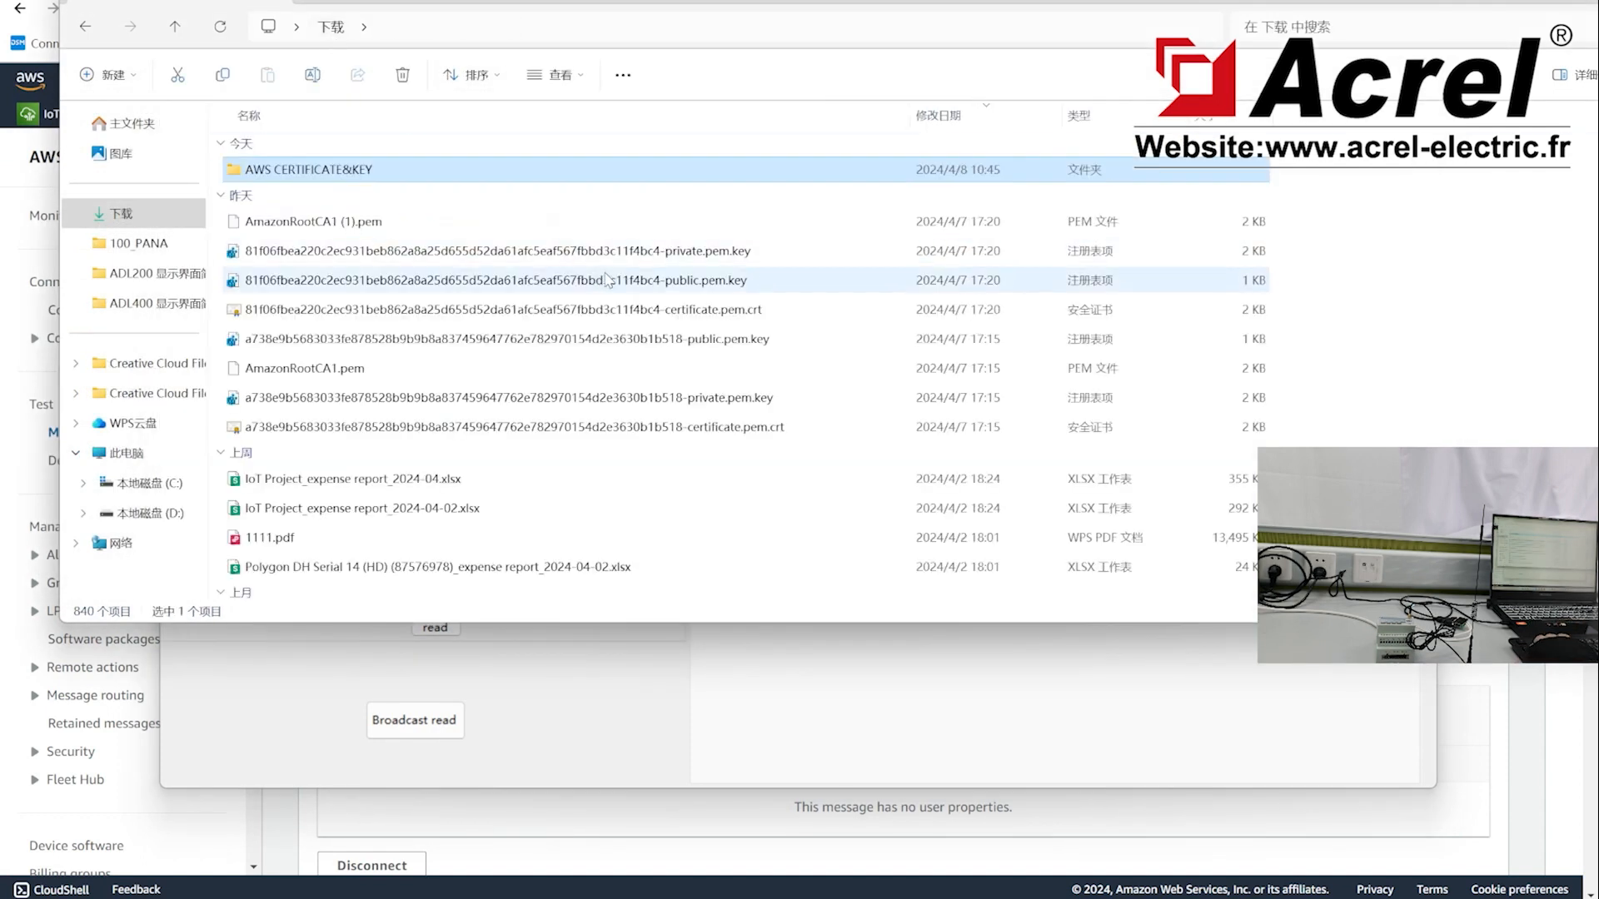
click(700, 310)
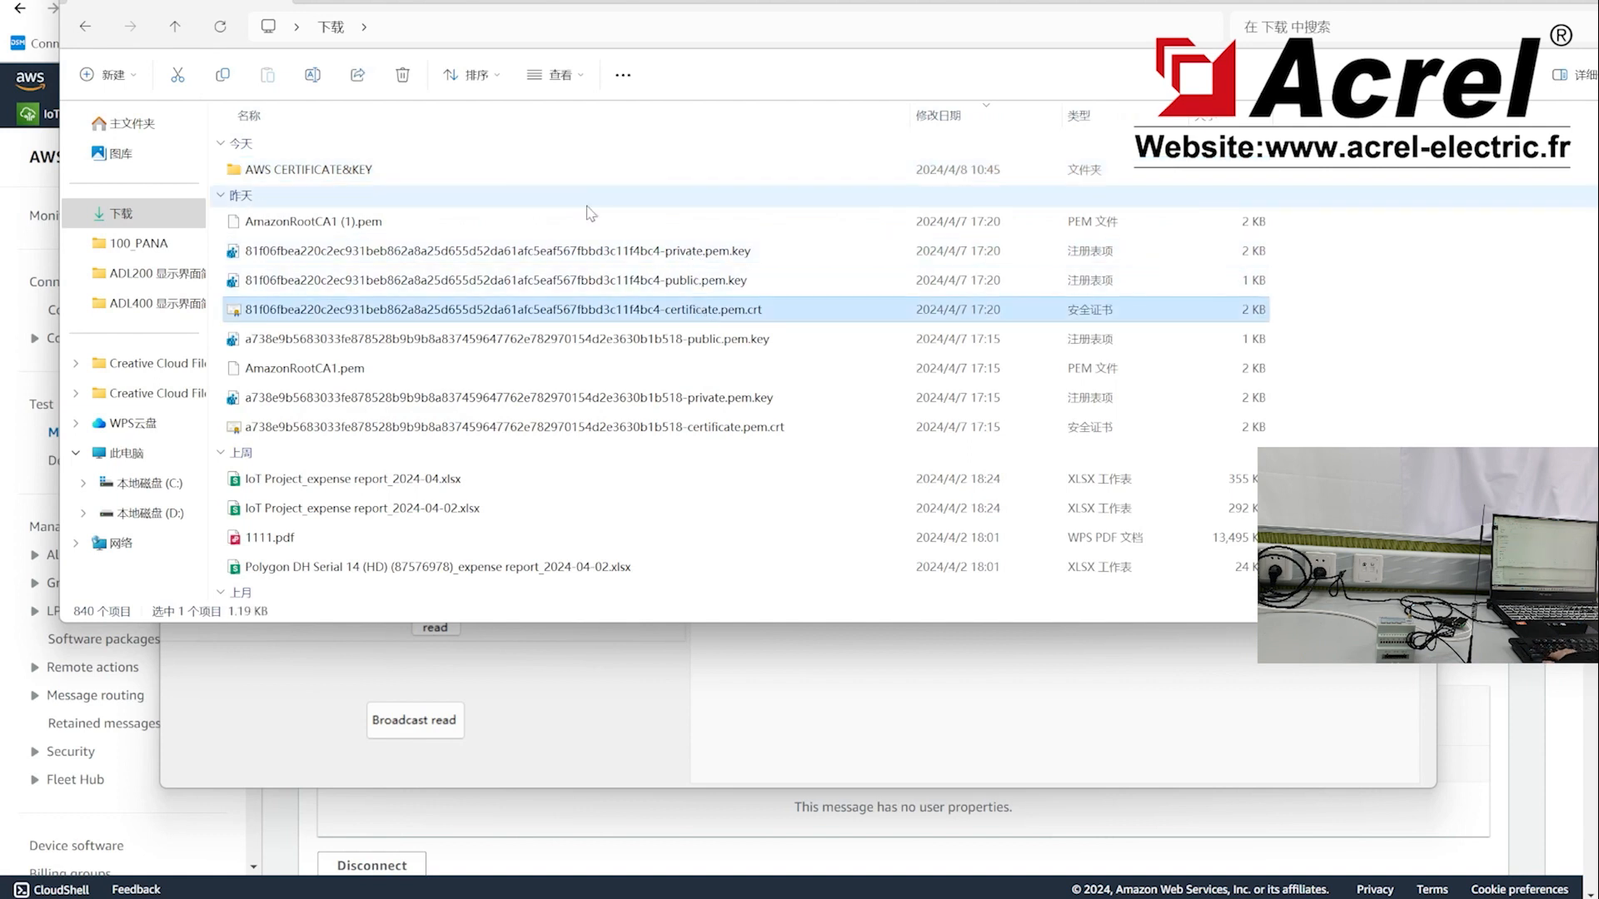
double_click(552, 169)
key(ctrl+v)
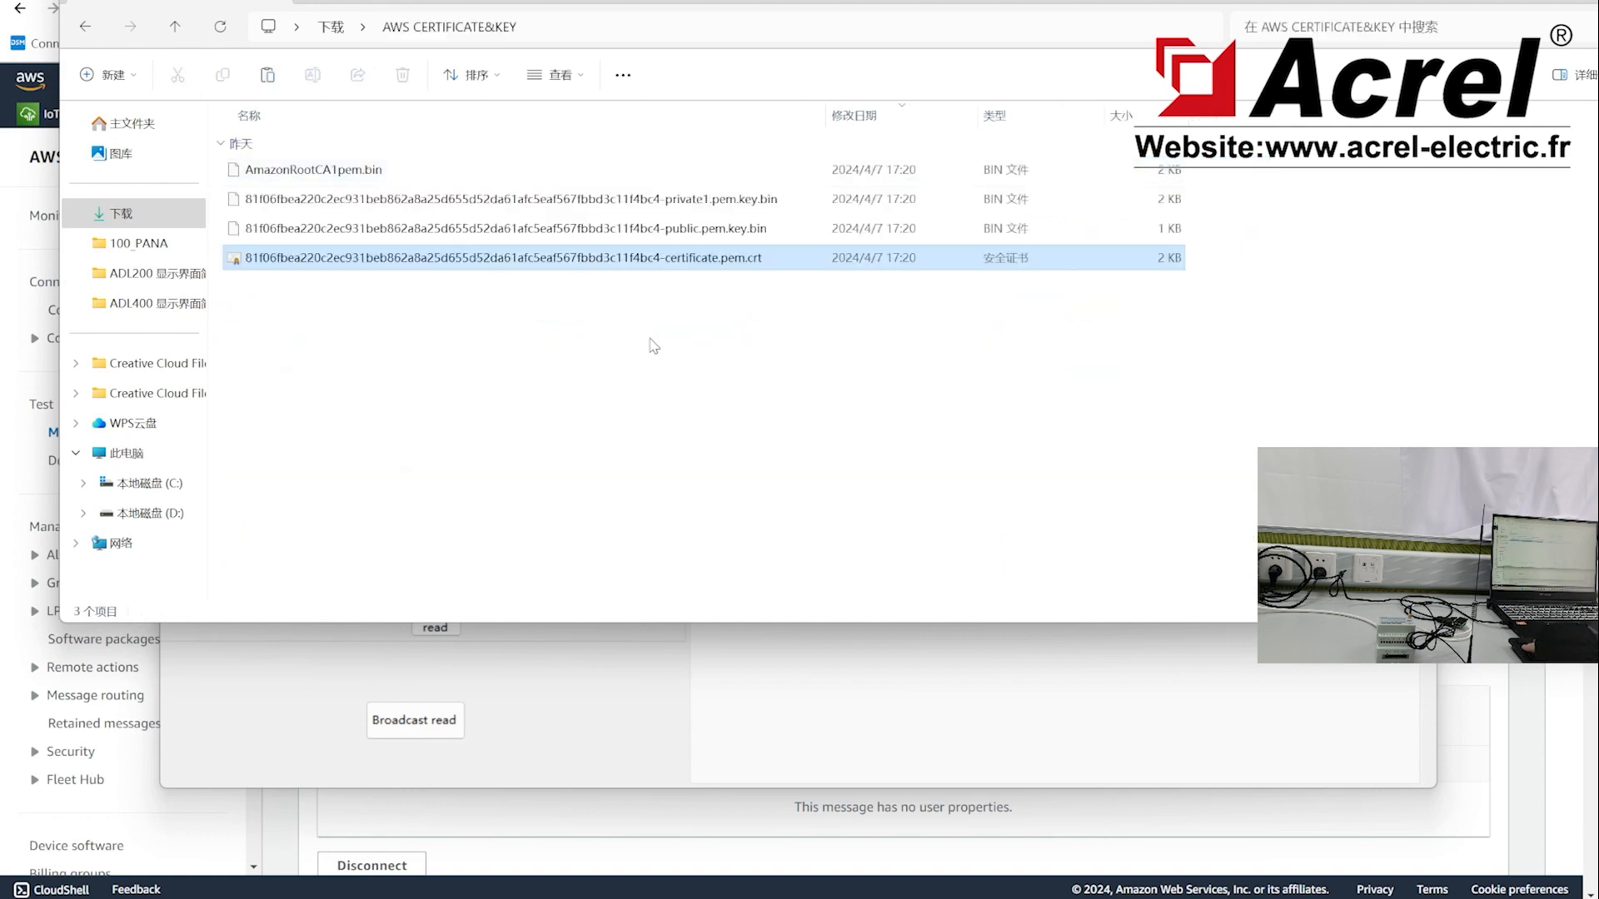
Step: Rename the device certificate so its name ends in .pem.crt.bin and confirm the extension change
click(749, 257)
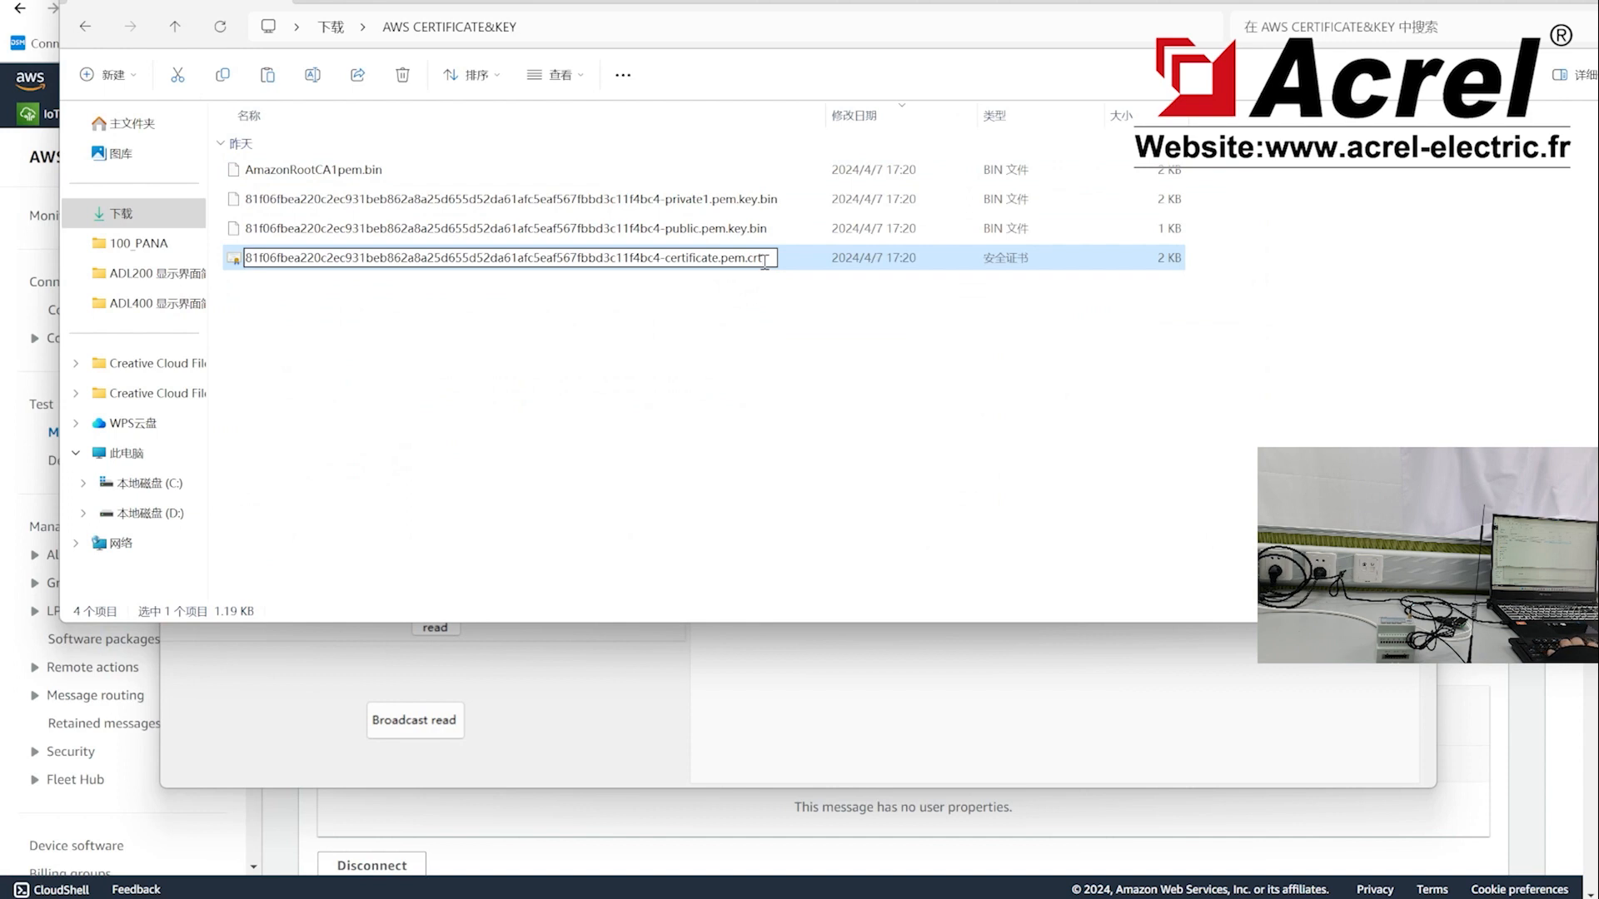
text(.bin)
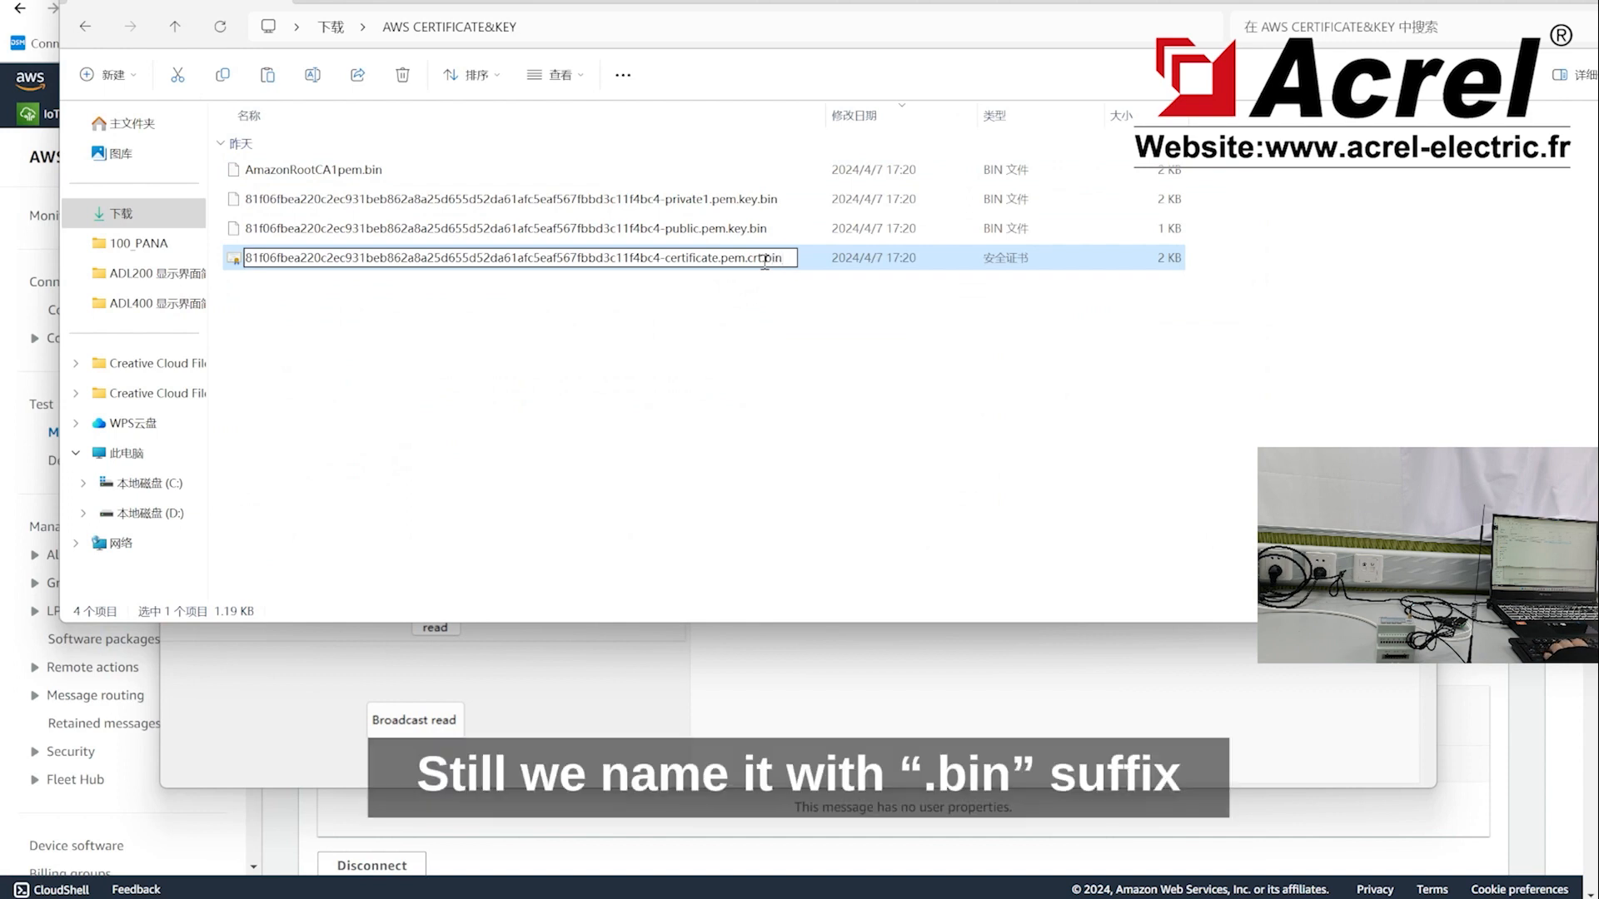
key(Return)
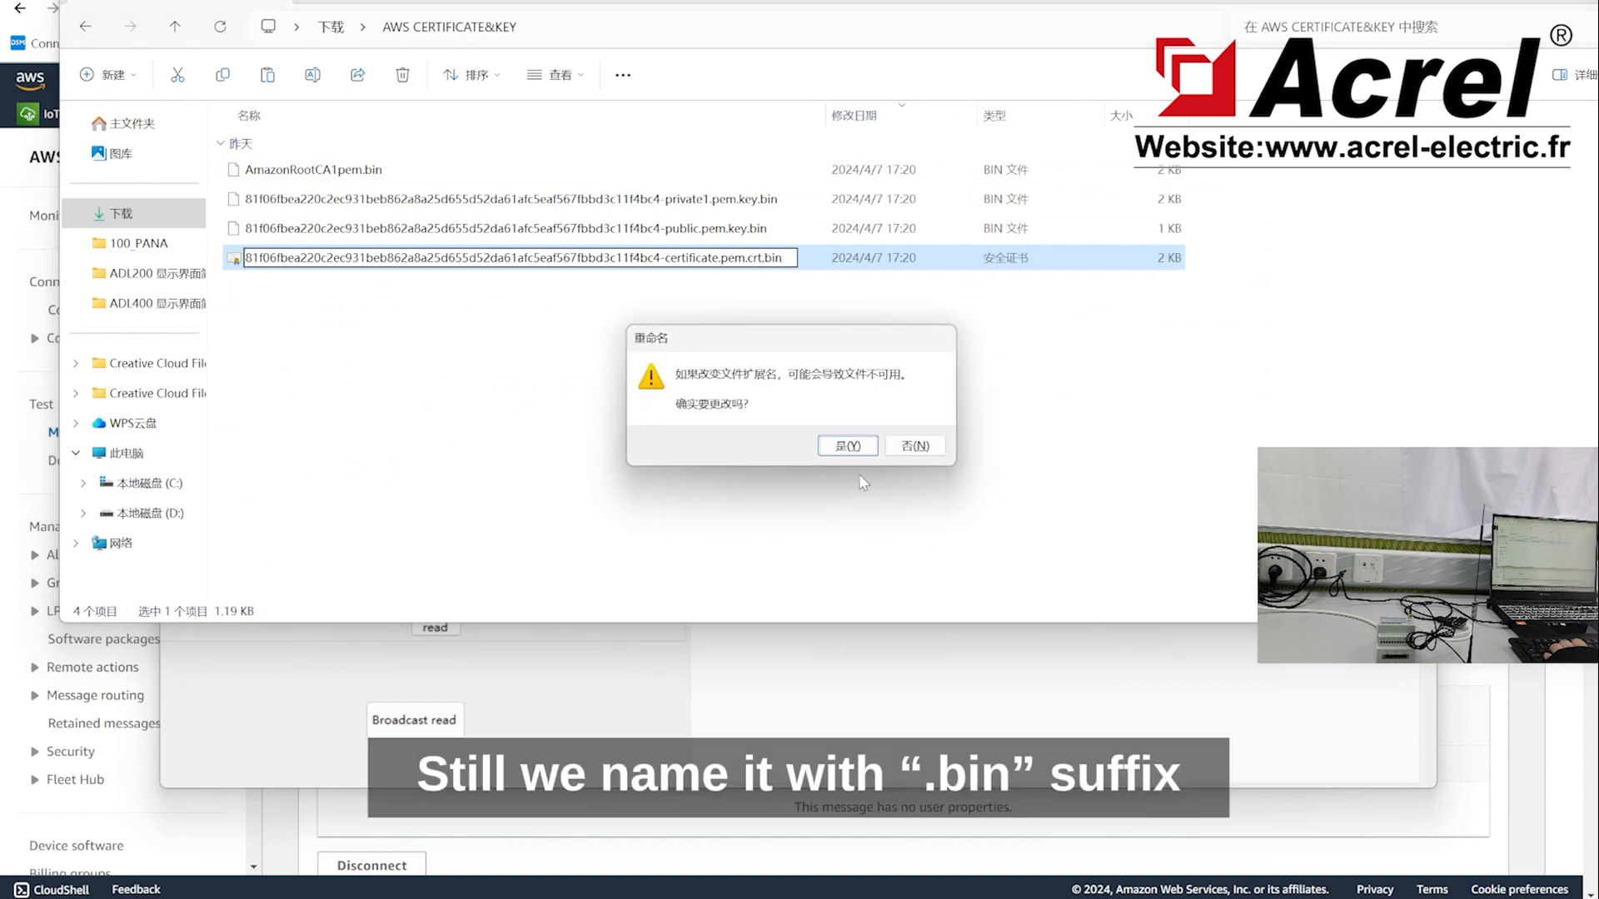
click(848, 446)
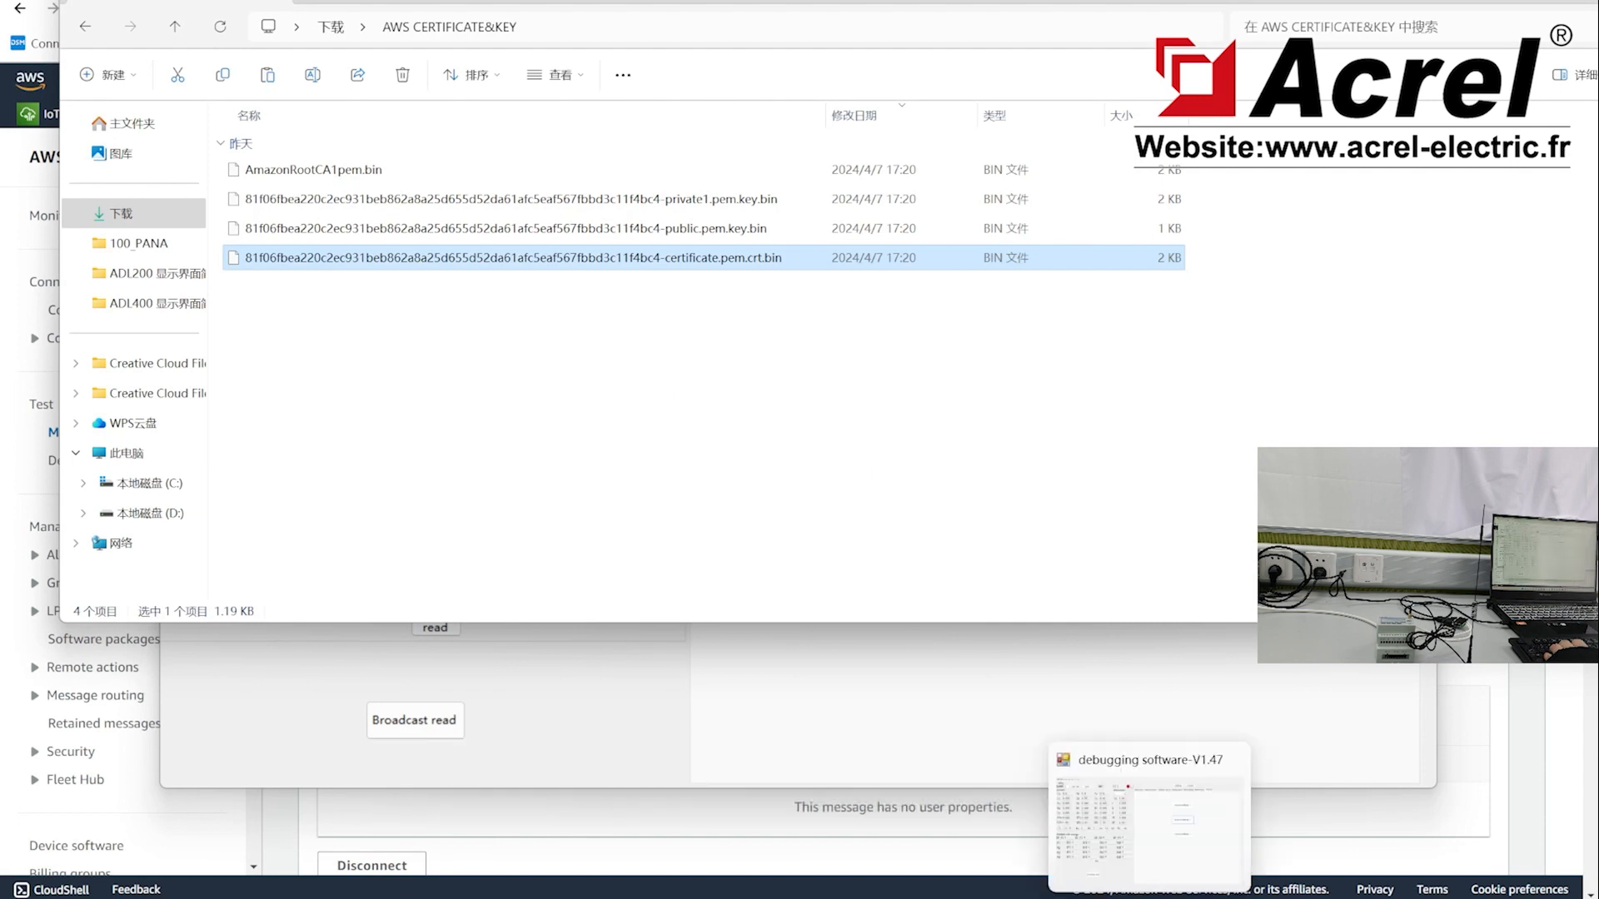
Step: Import the certificate.pem.crt.bin file as Certificate 2 and acknowledge the success message
click(1149, 875)
click(1020, 347)
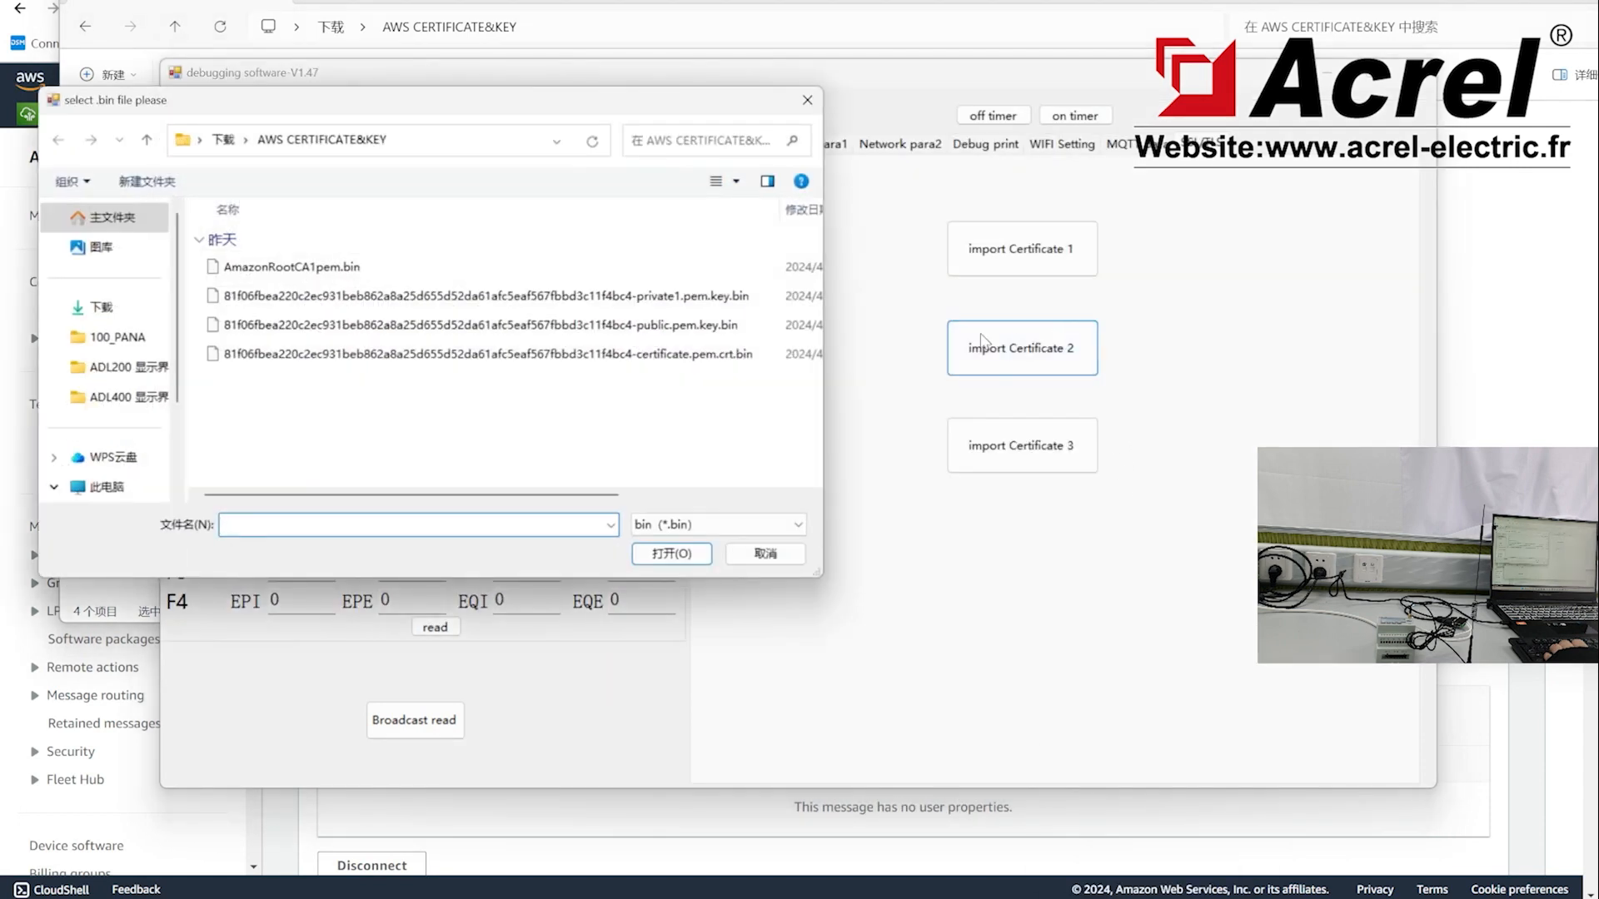
click(655, 356)
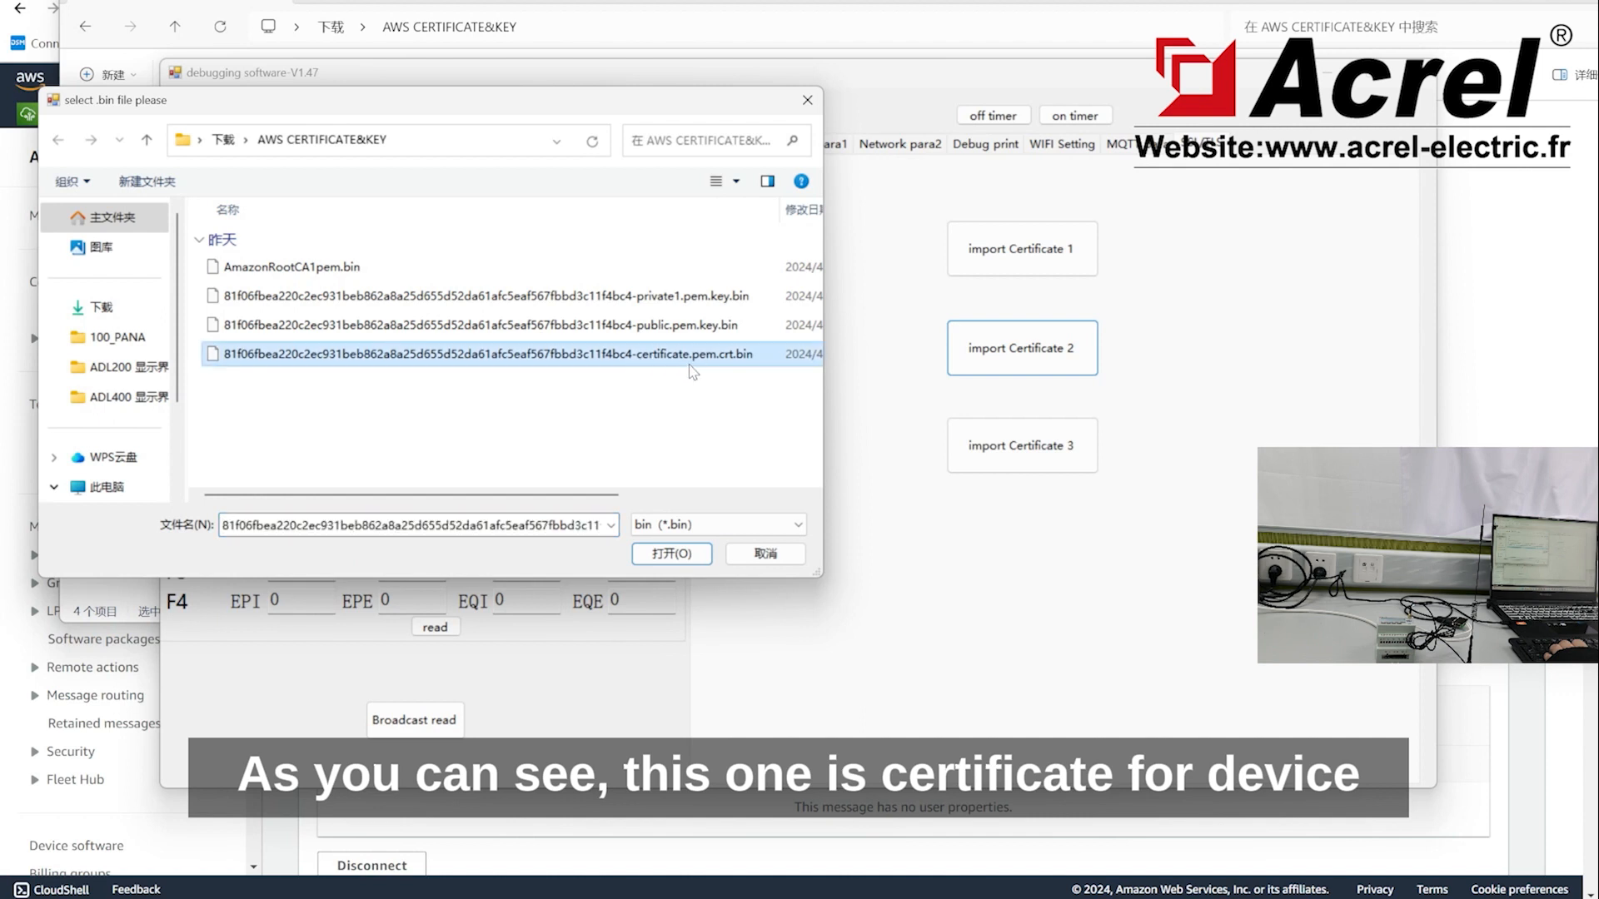
click(671, 554)
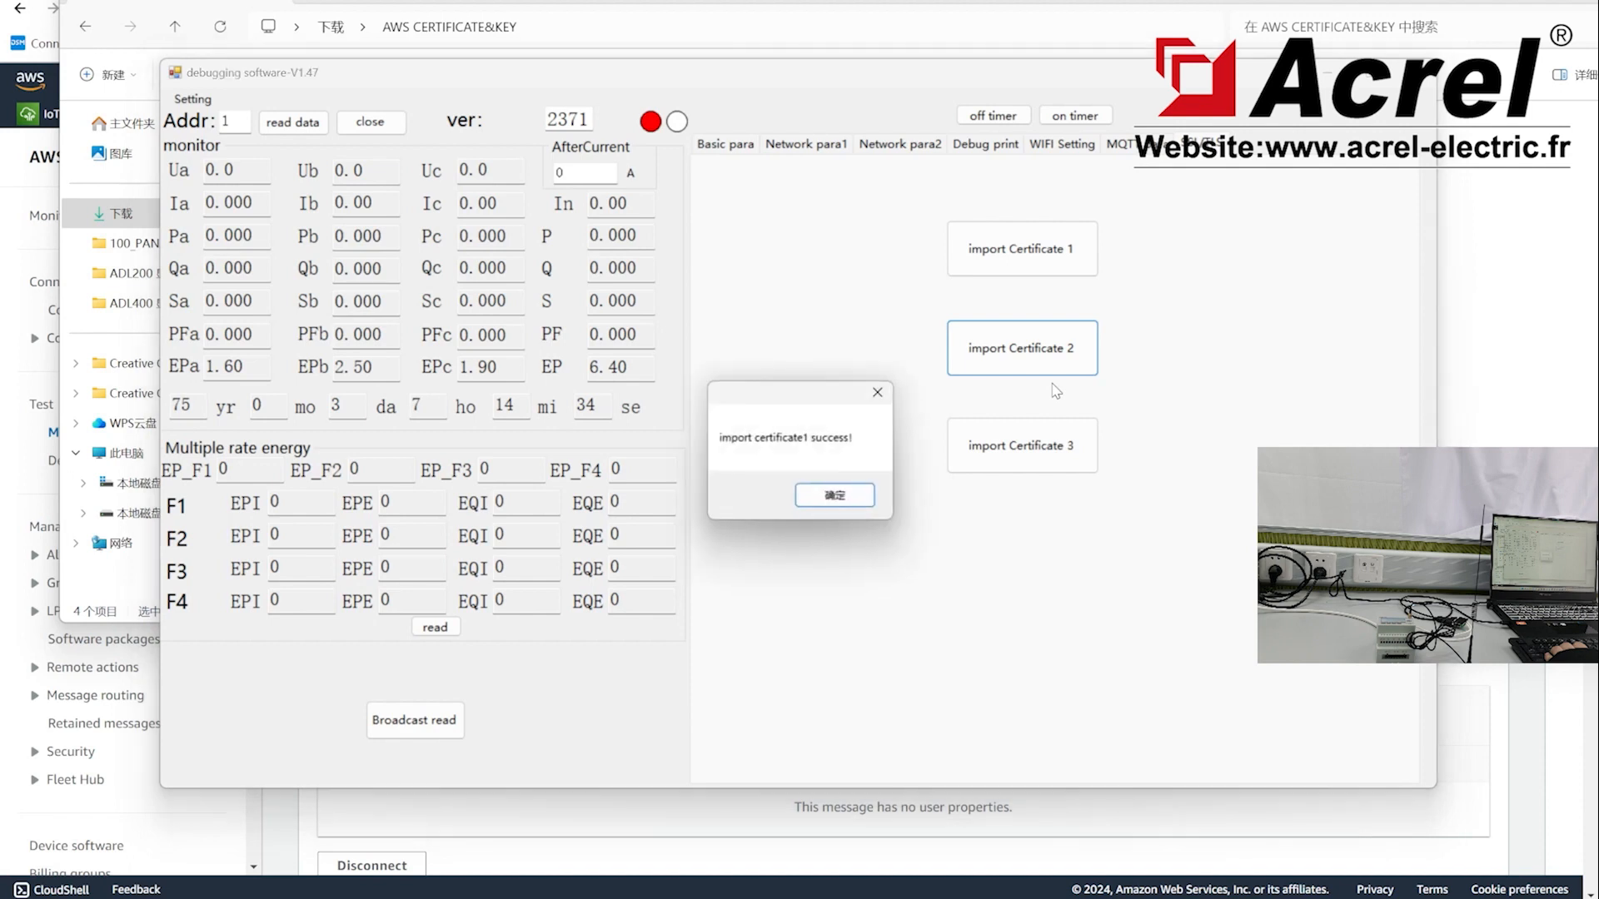
click(835, 497)
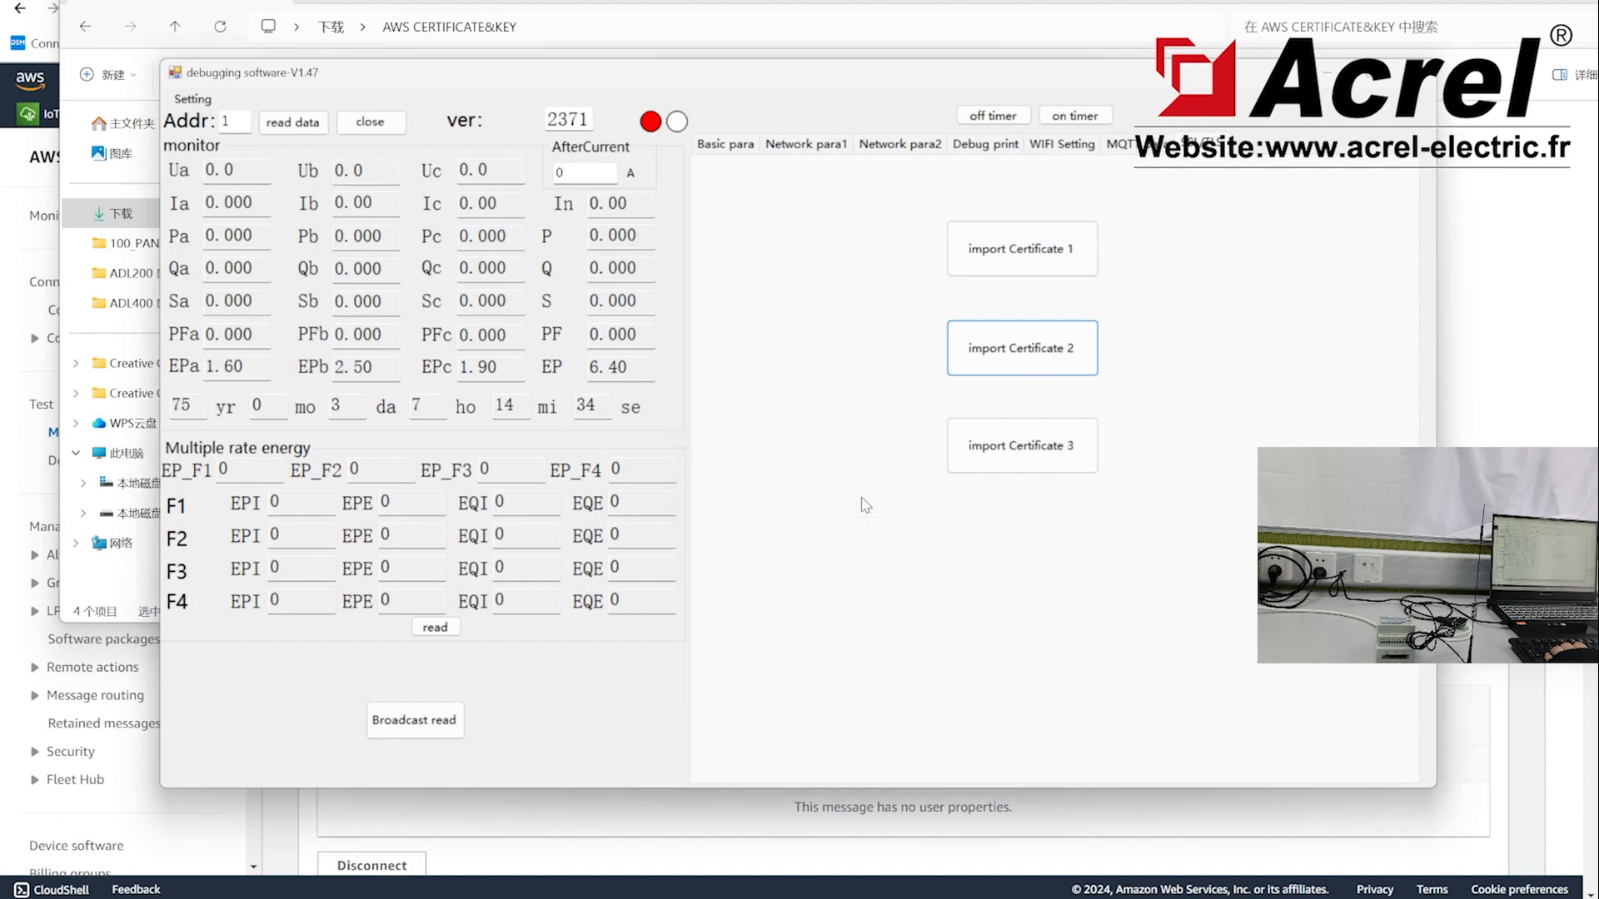
Step: Import the private1.pem.key.bin file as Certificate 3 and acknowledge the success message
click(1005, 450)
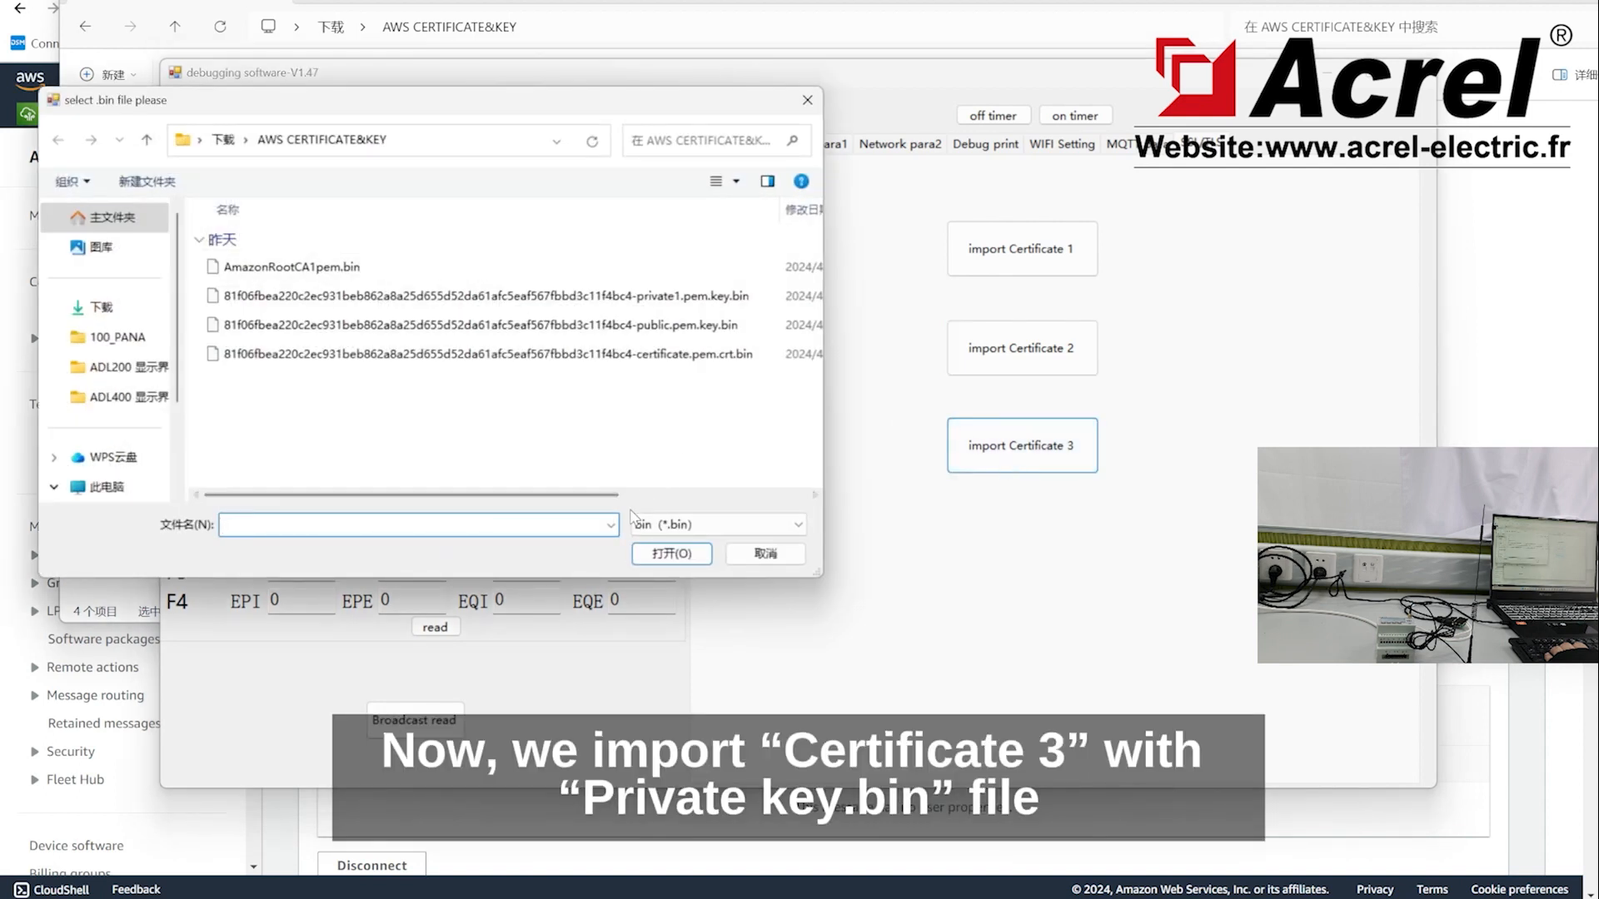
drag(607, 500, 645, 500)
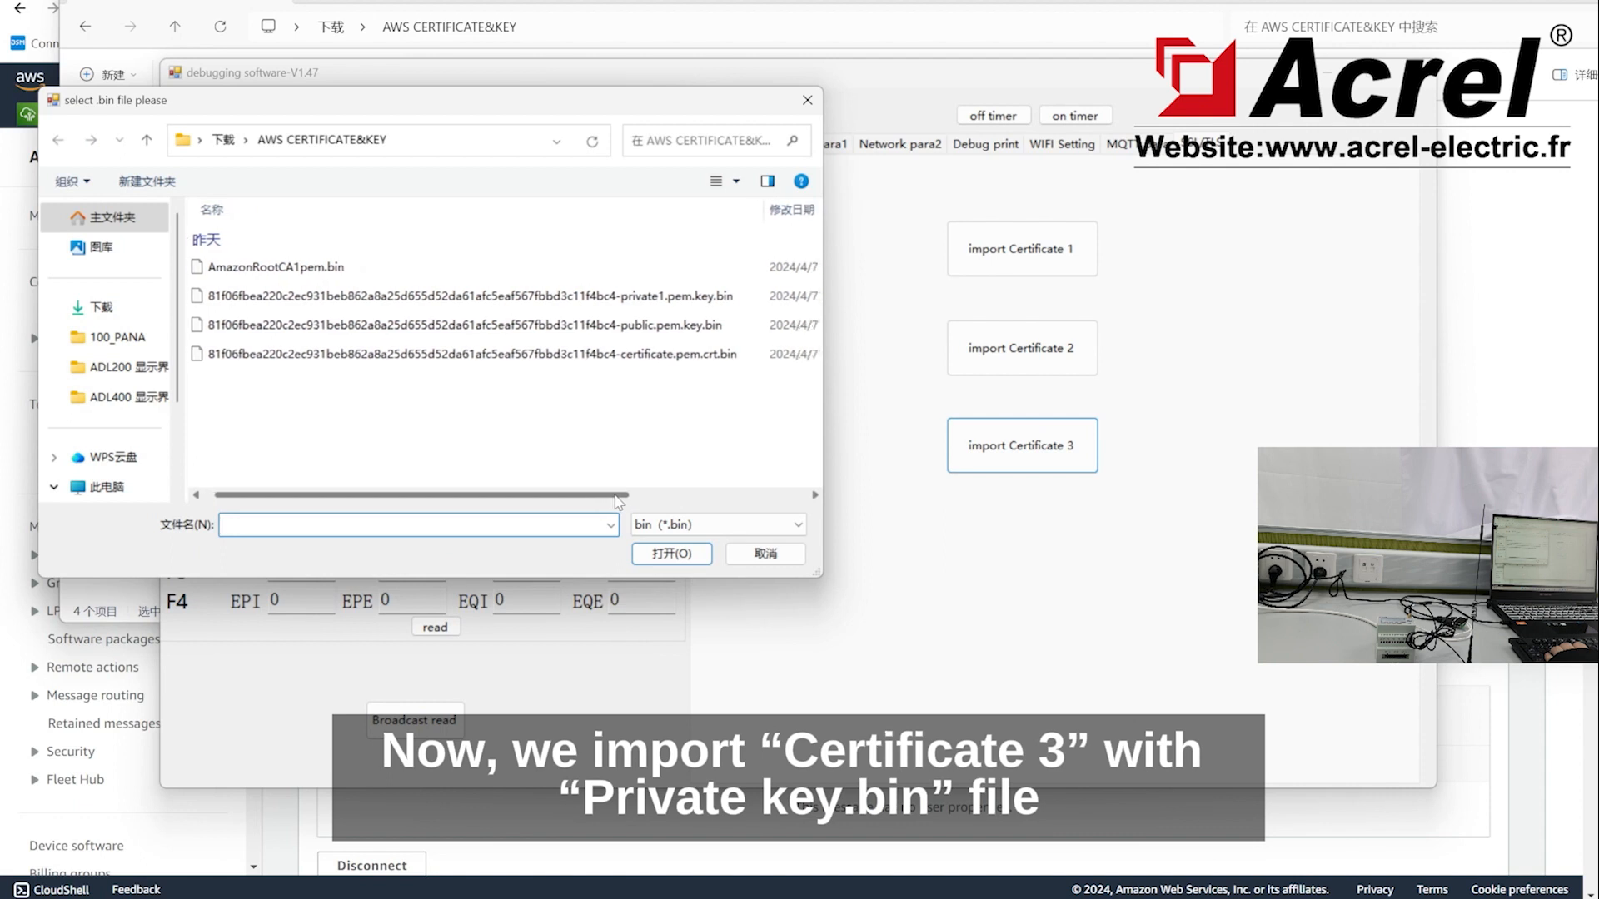
click(694, 297)
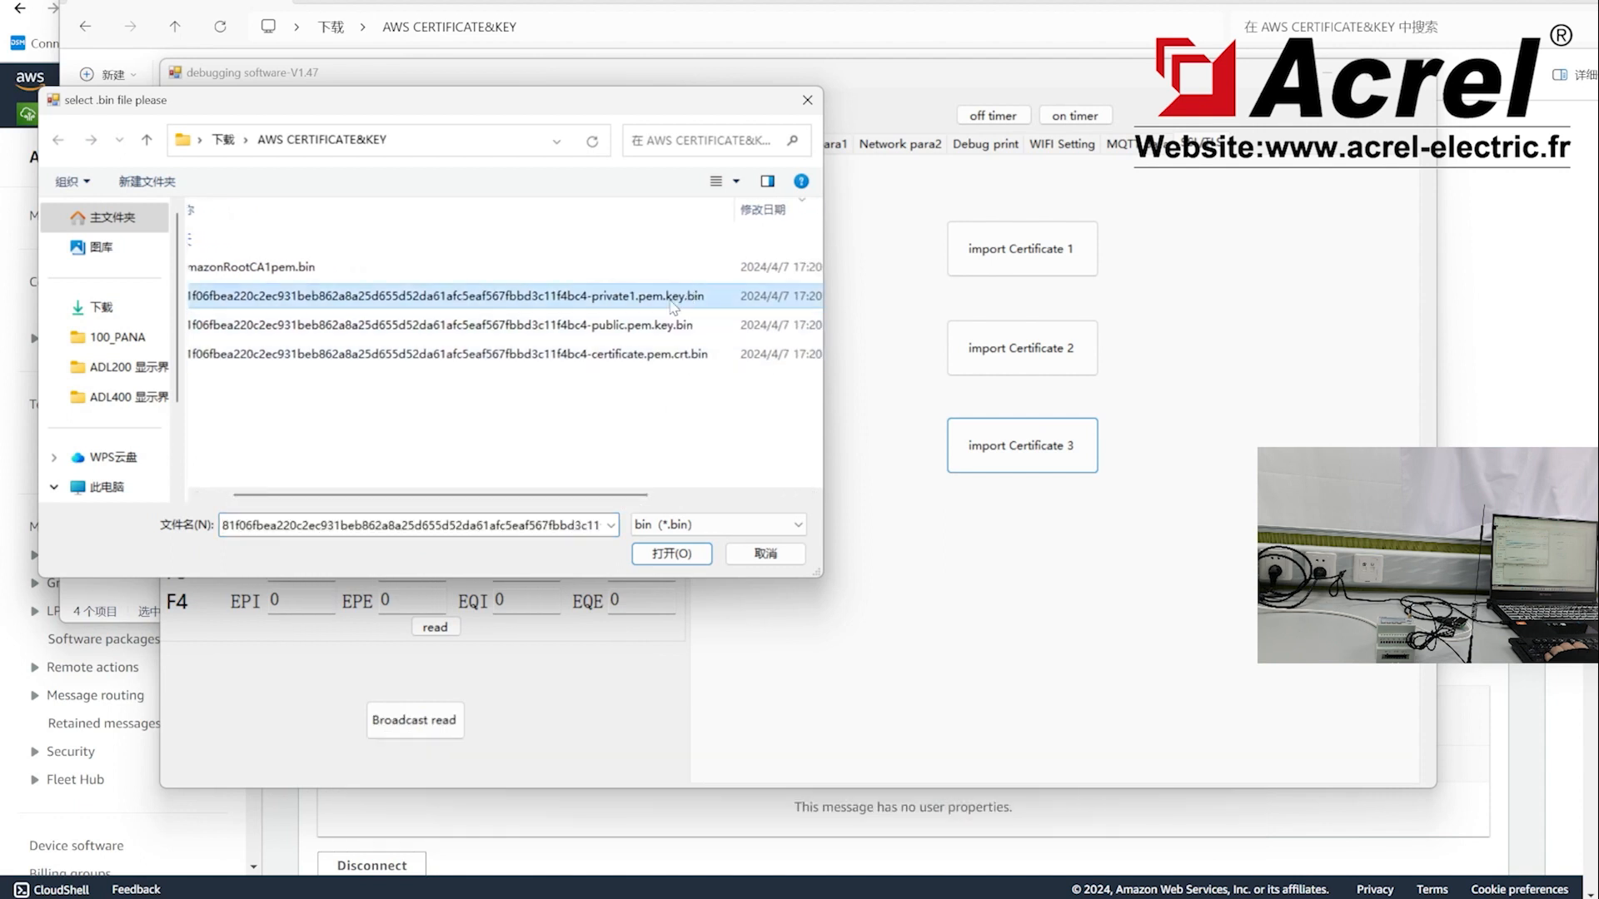
double_click(672, 303)
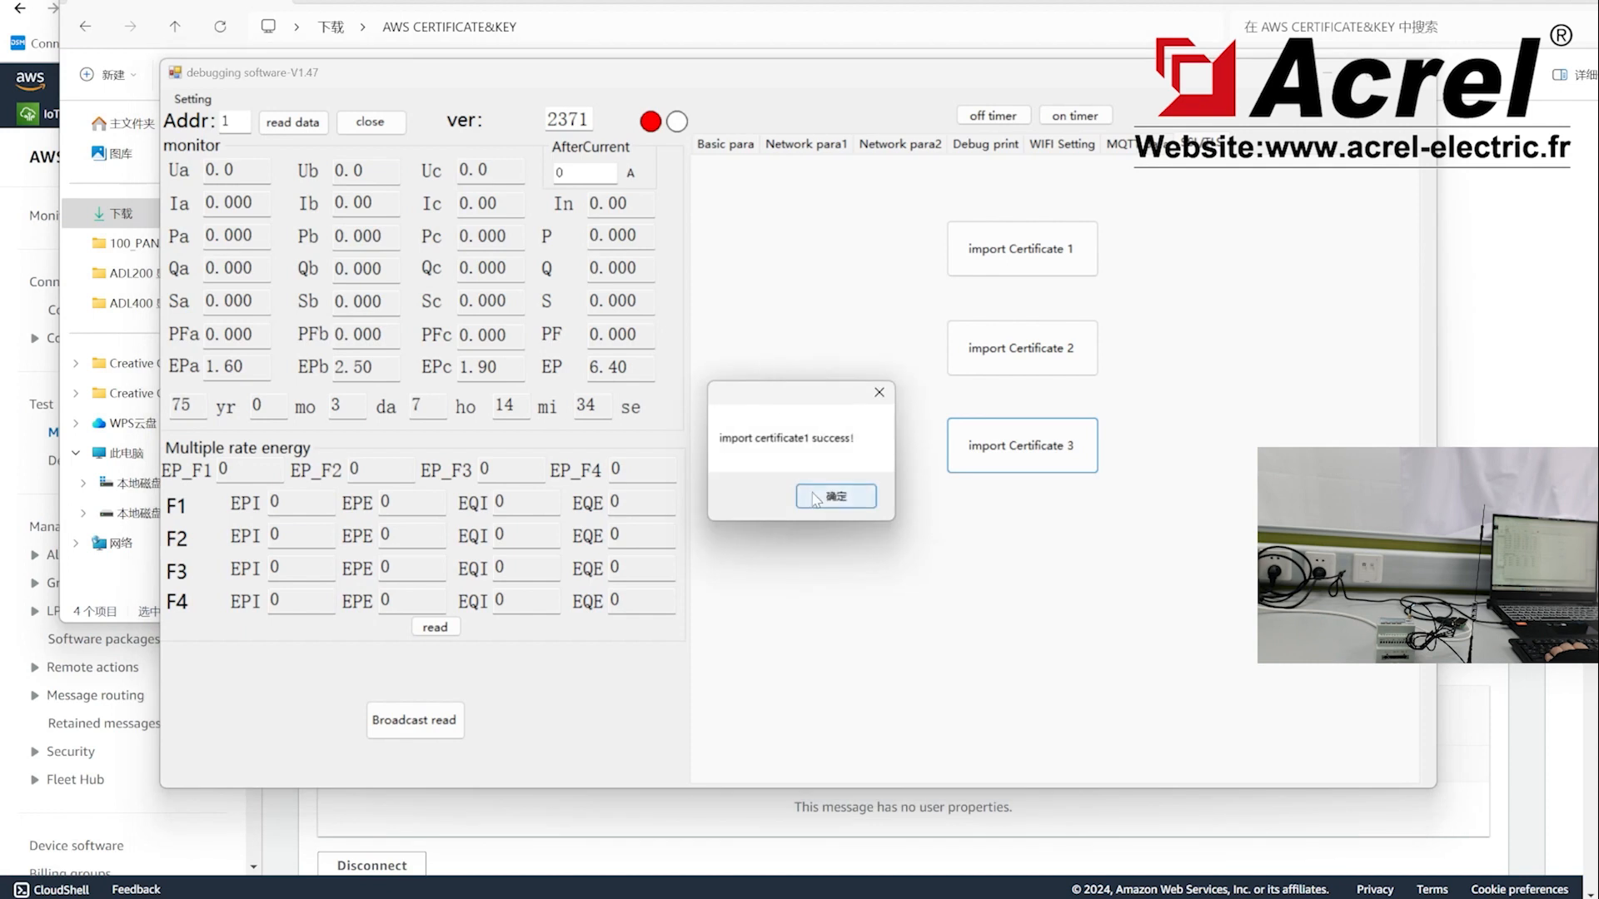
click(813, 499)
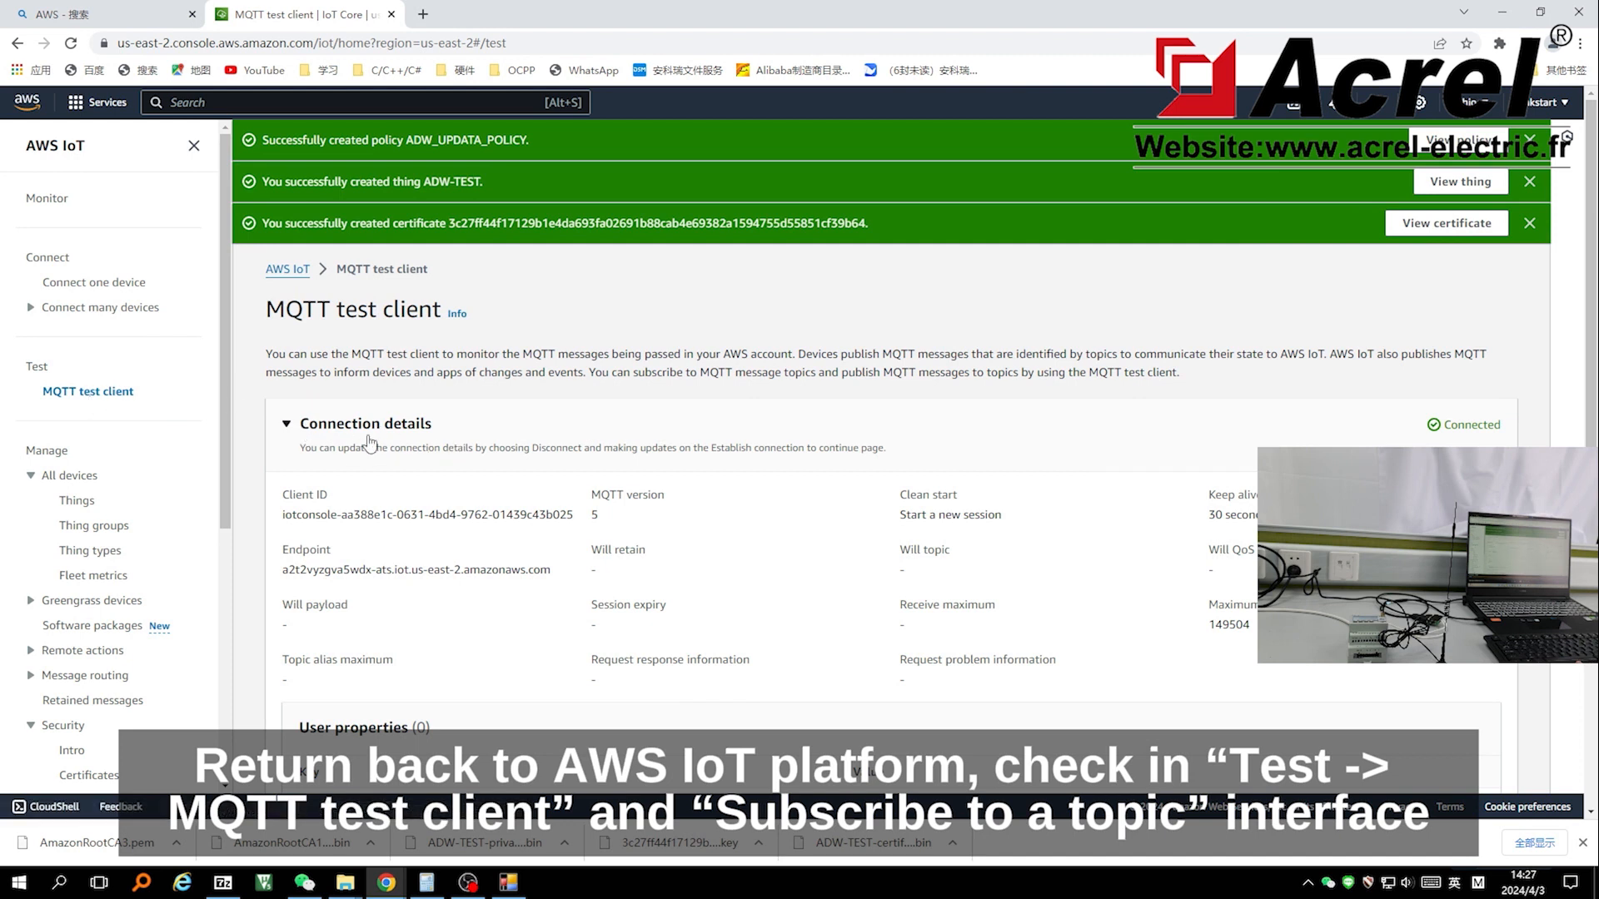
scroll(370, 440, down, 3)
scroll(372, 441, down, 3)
scroll(390, 432, down, 2)
scroll(392, 433, up, 1)
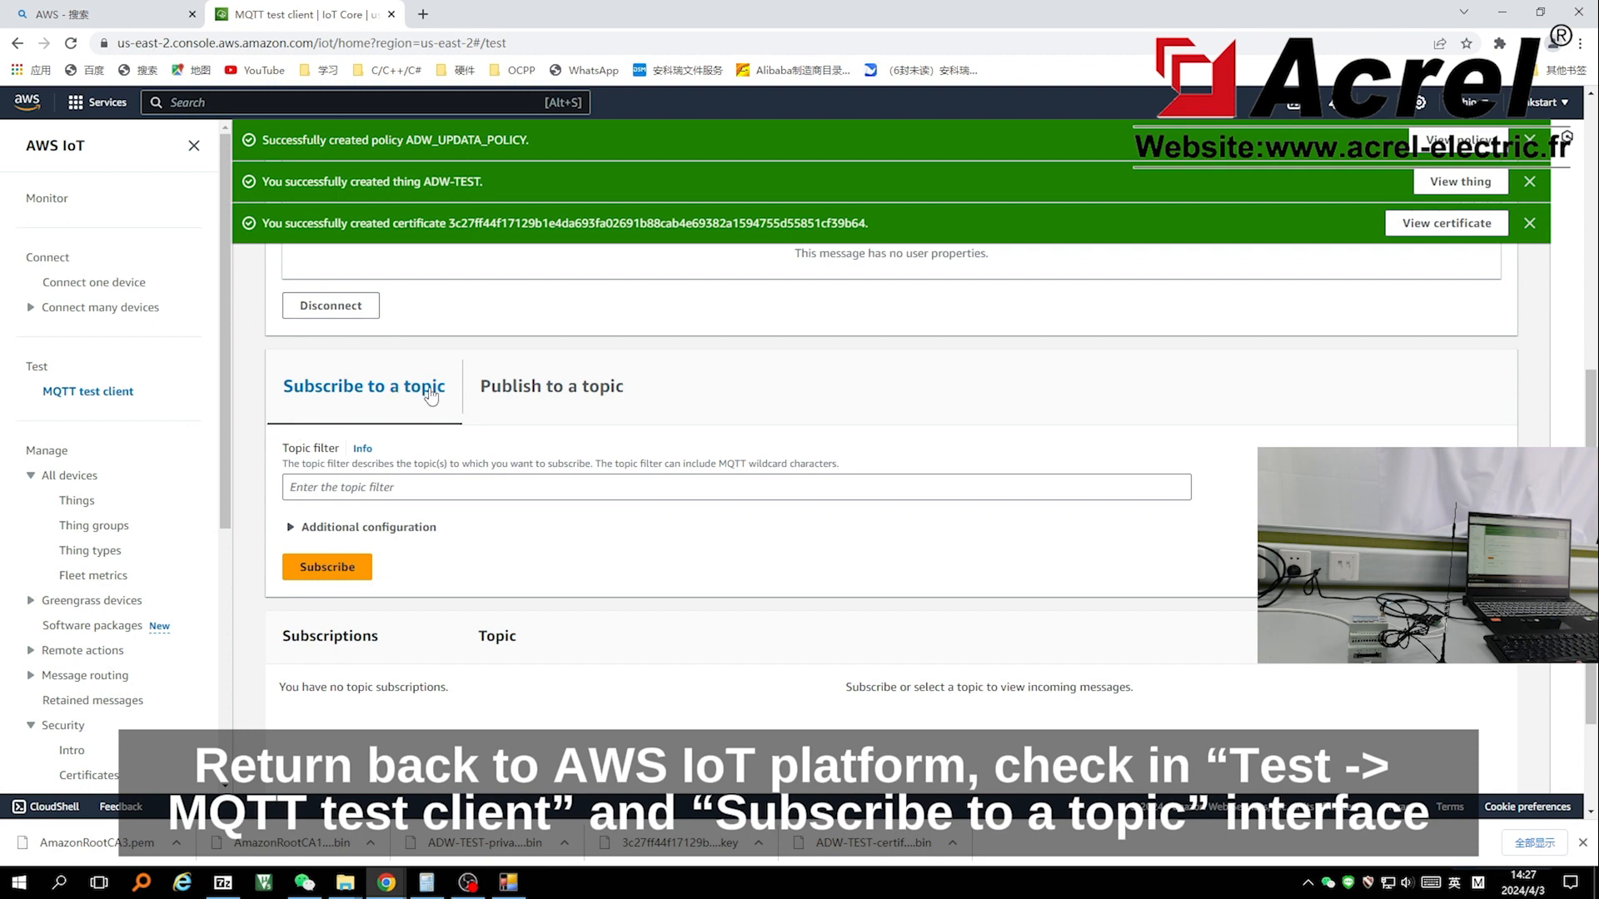
Step: Enter ADW-PUBLISH as the topic filter and subscribe to it
click(353, 487)
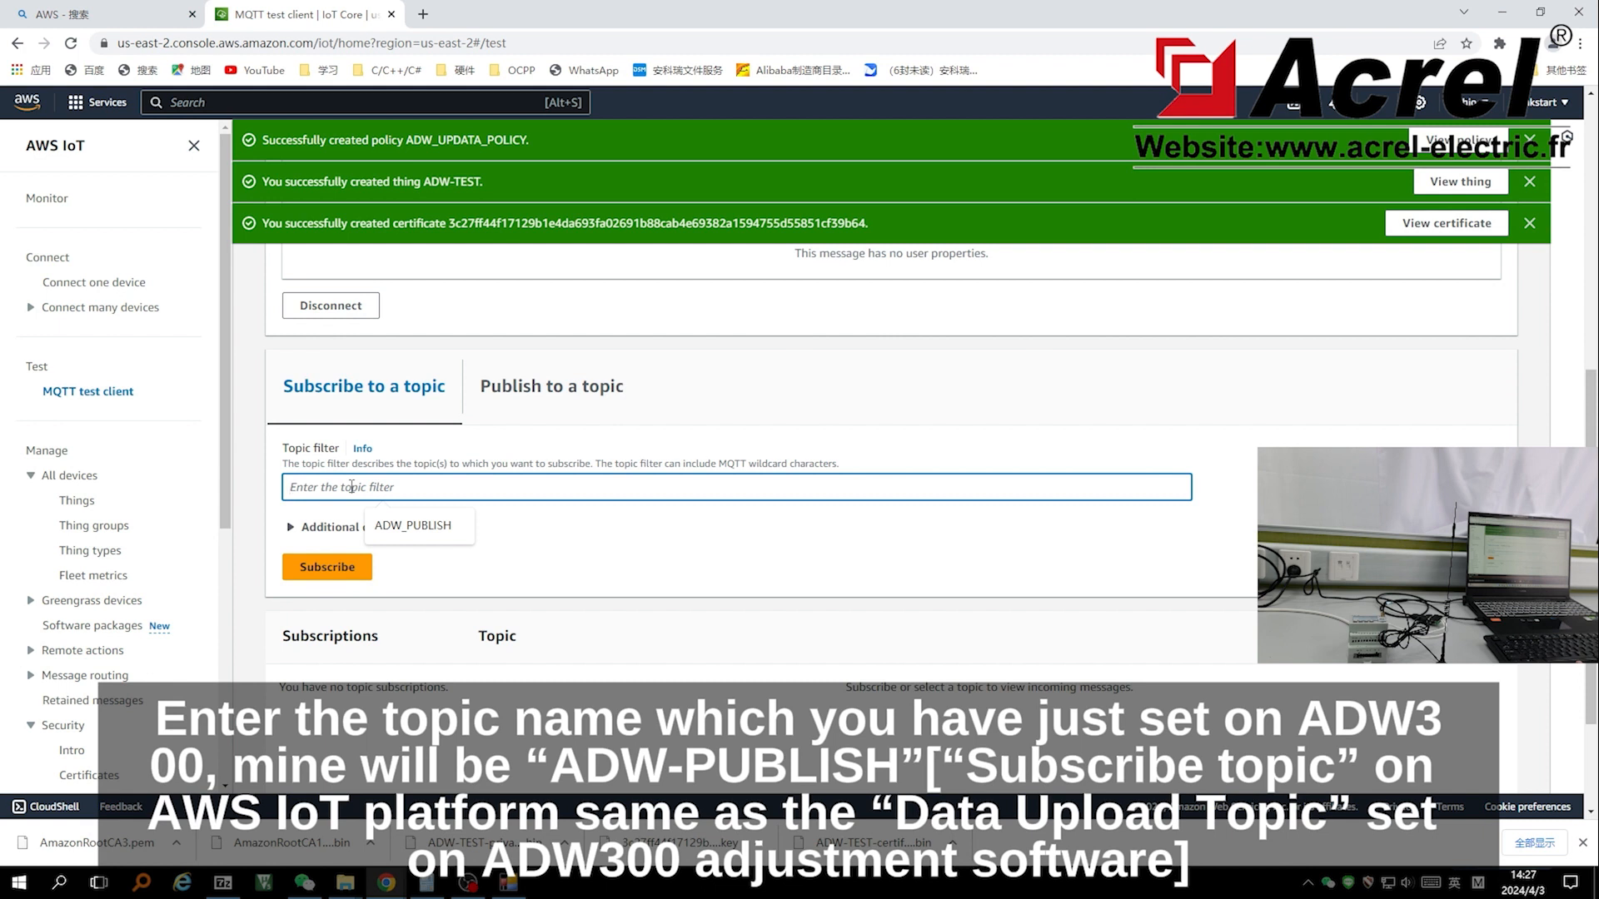
text(ADW)
text(-)
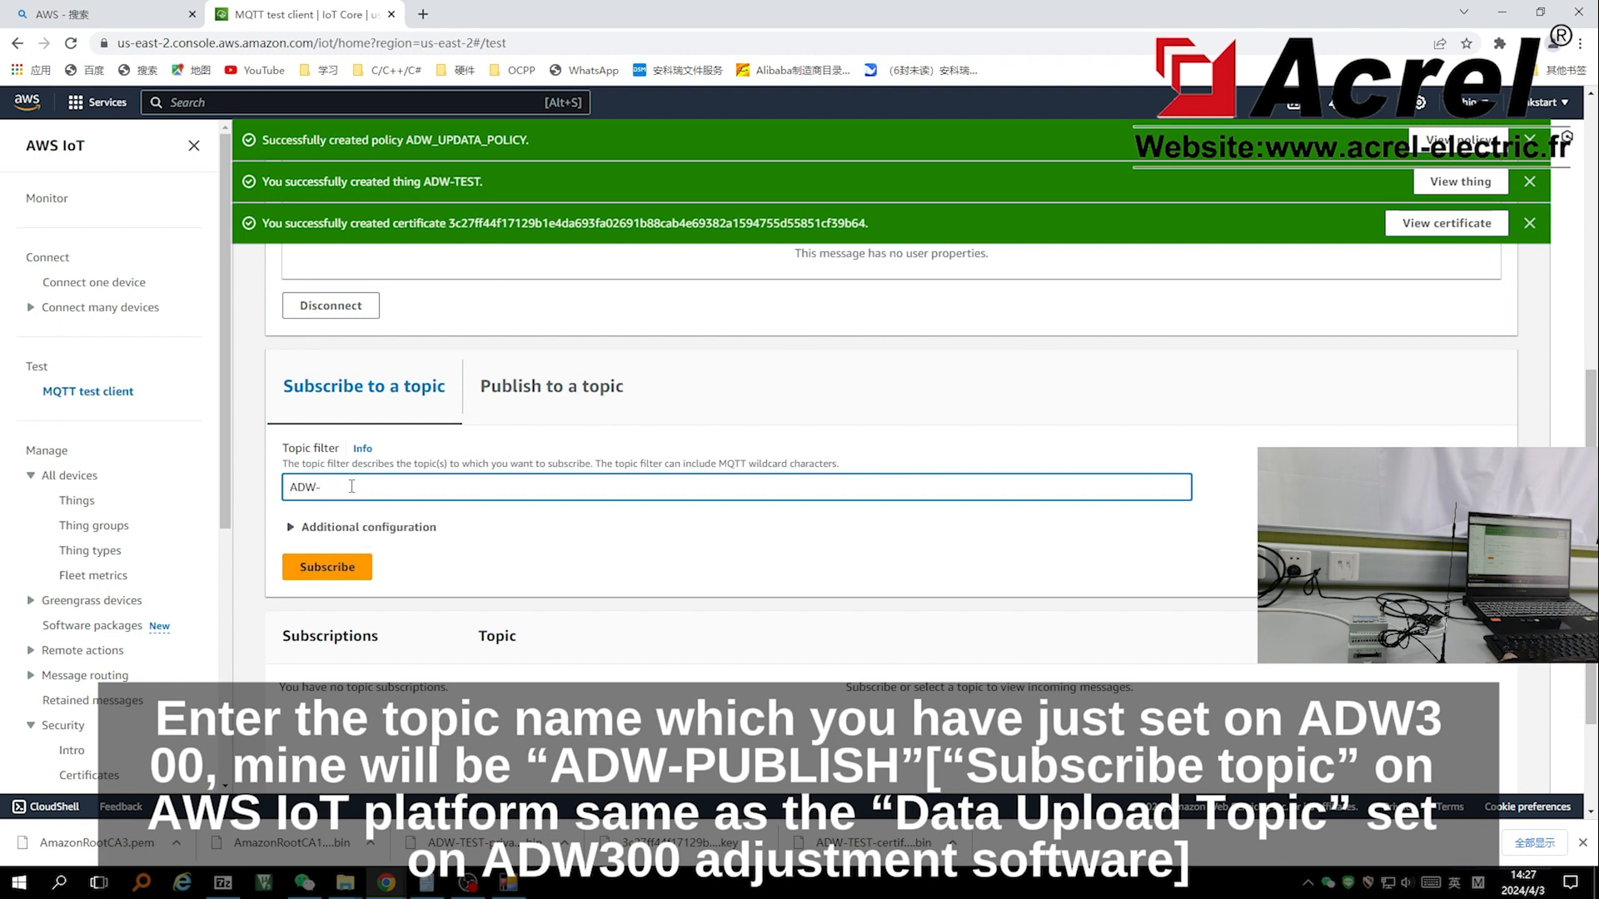
text(PUBLIS)
text(H)
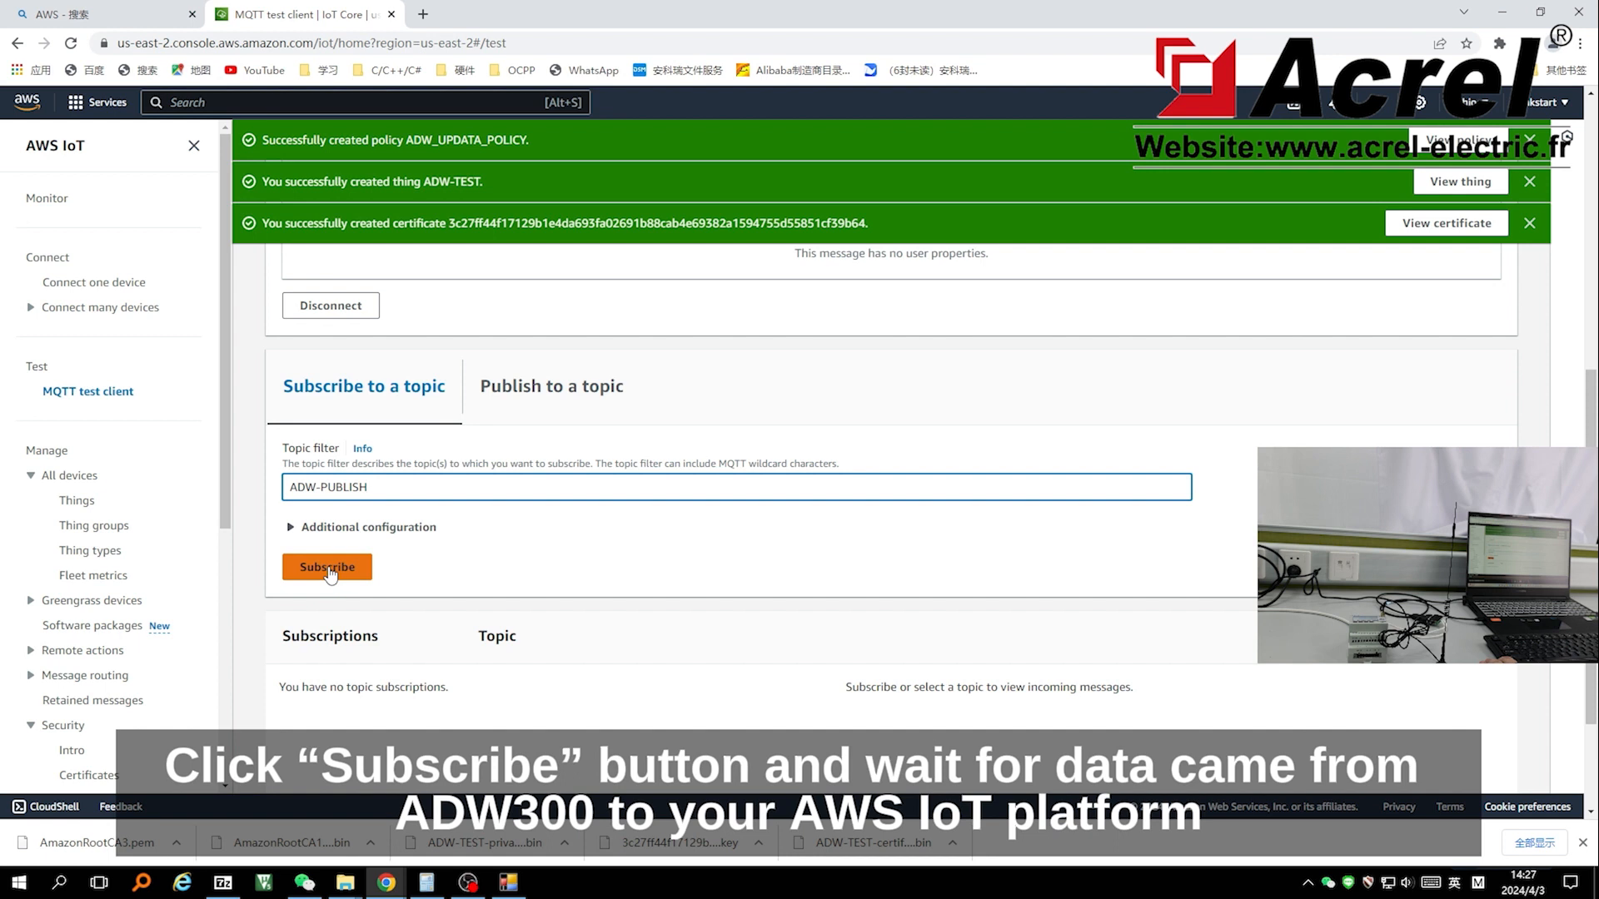
click(328, 569)
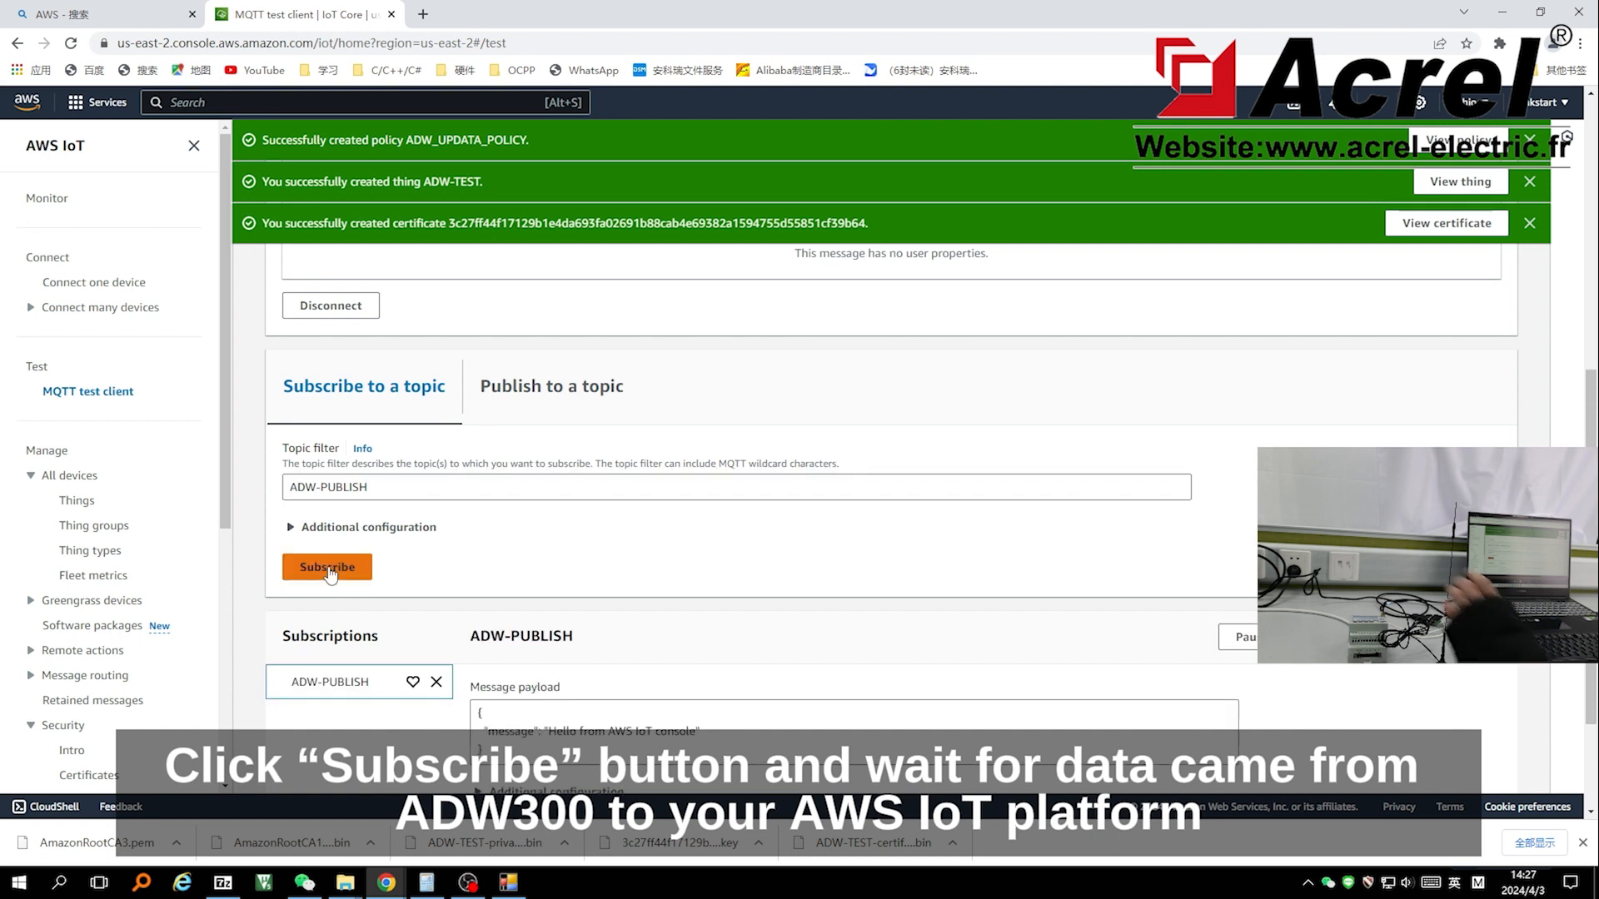
scroll(463, 639, down, 1)
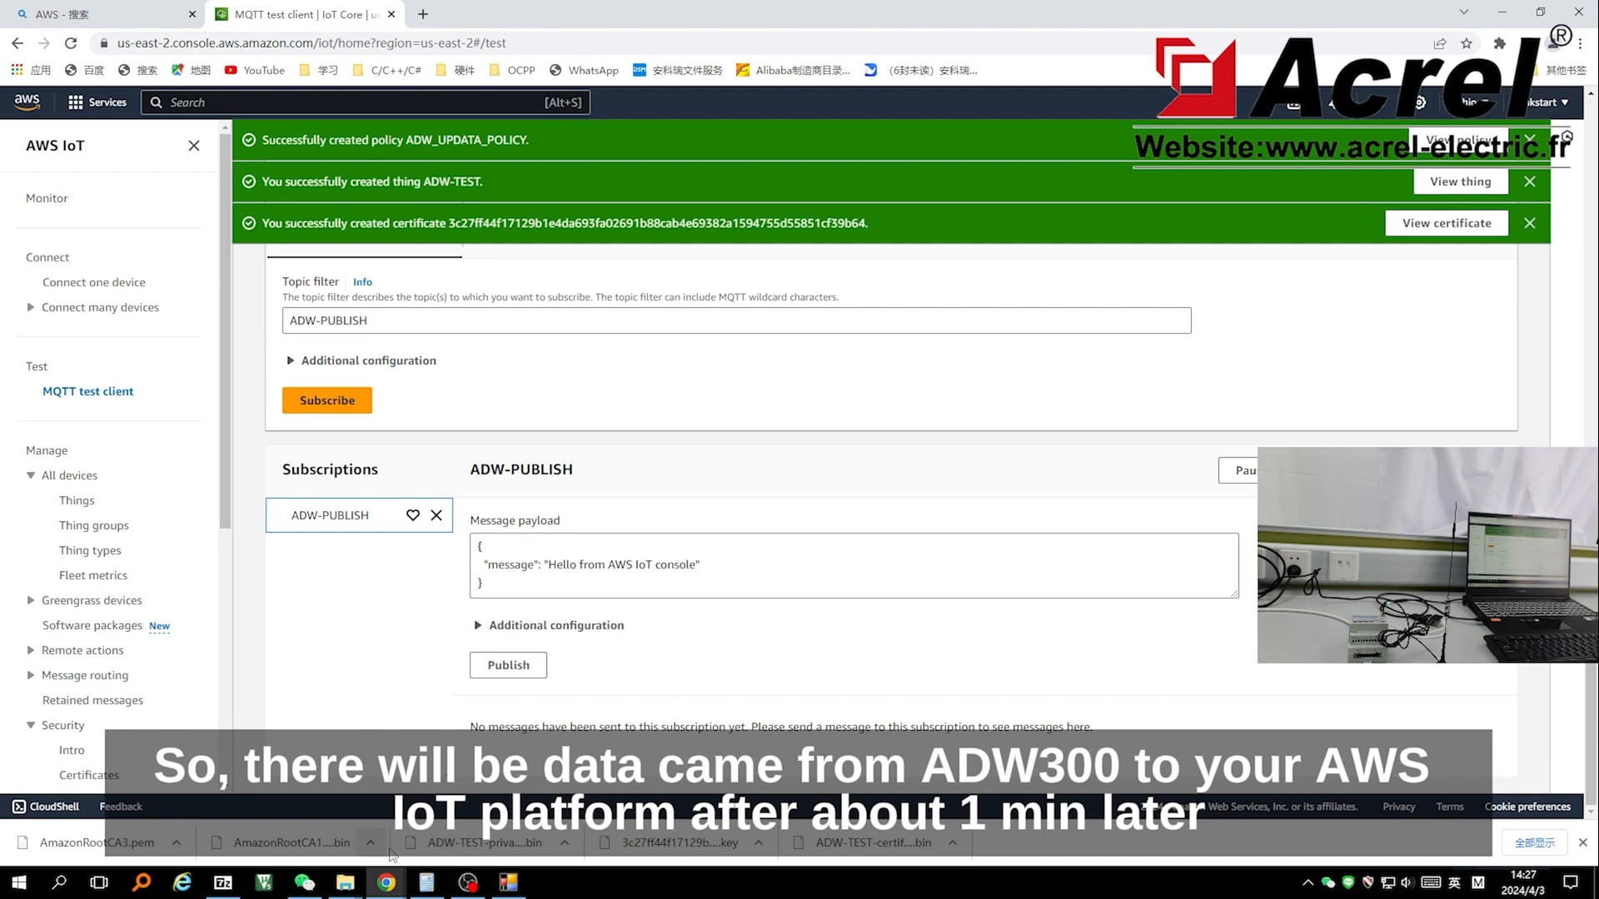
Step: Check Network para1 settings, then view the Debug print log showing data published to ADW-PUBLISH
click(508, 886)
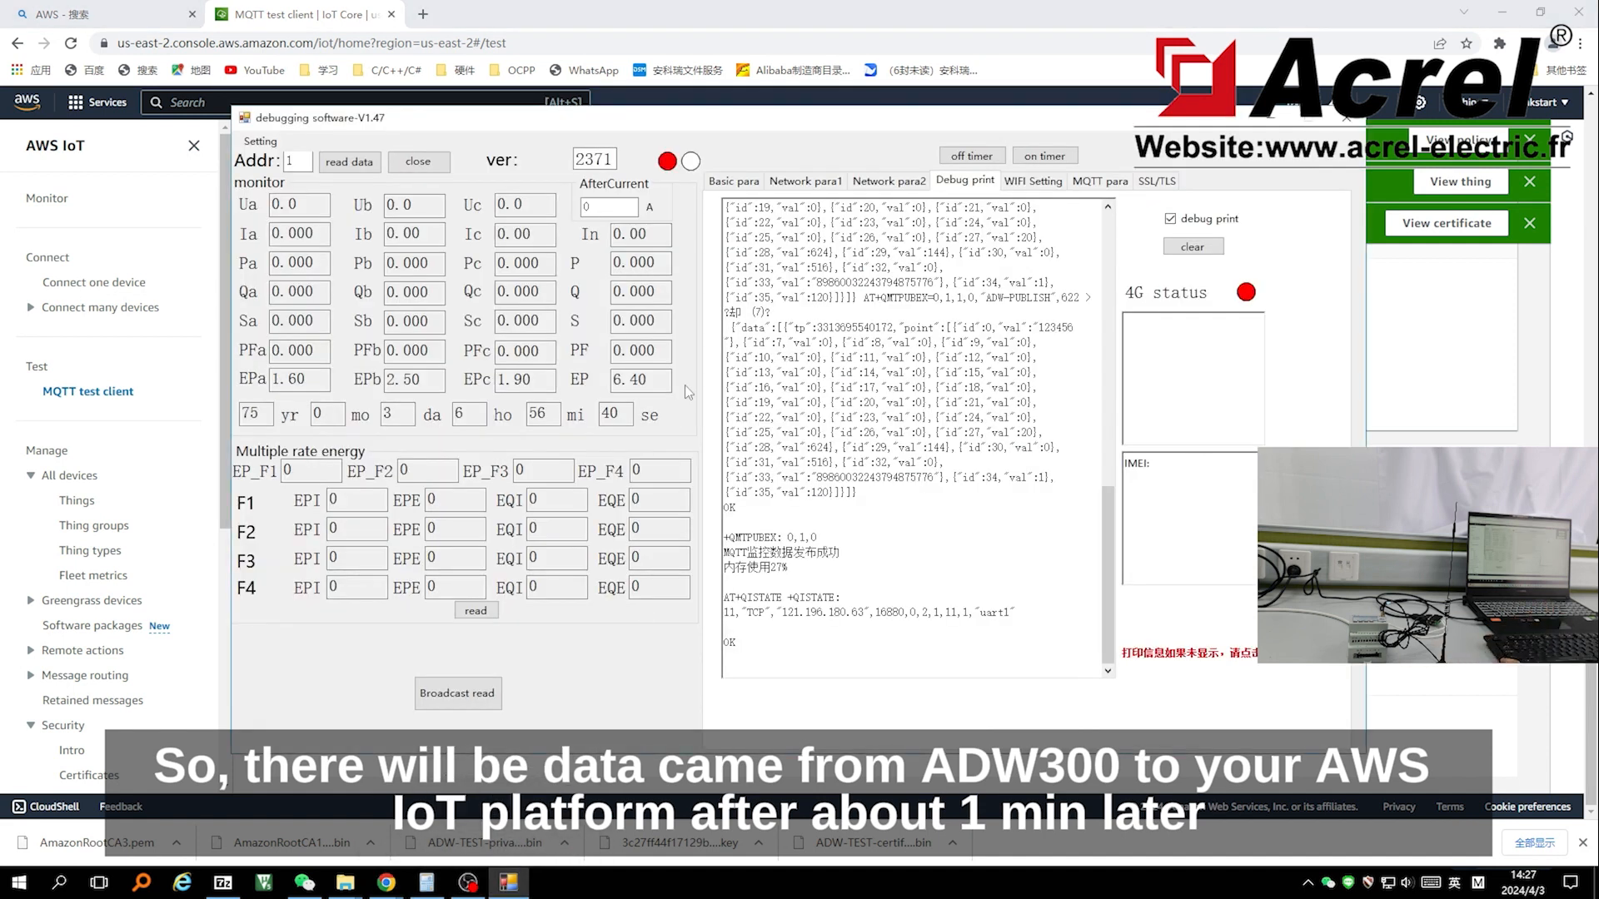
click(803, 182)
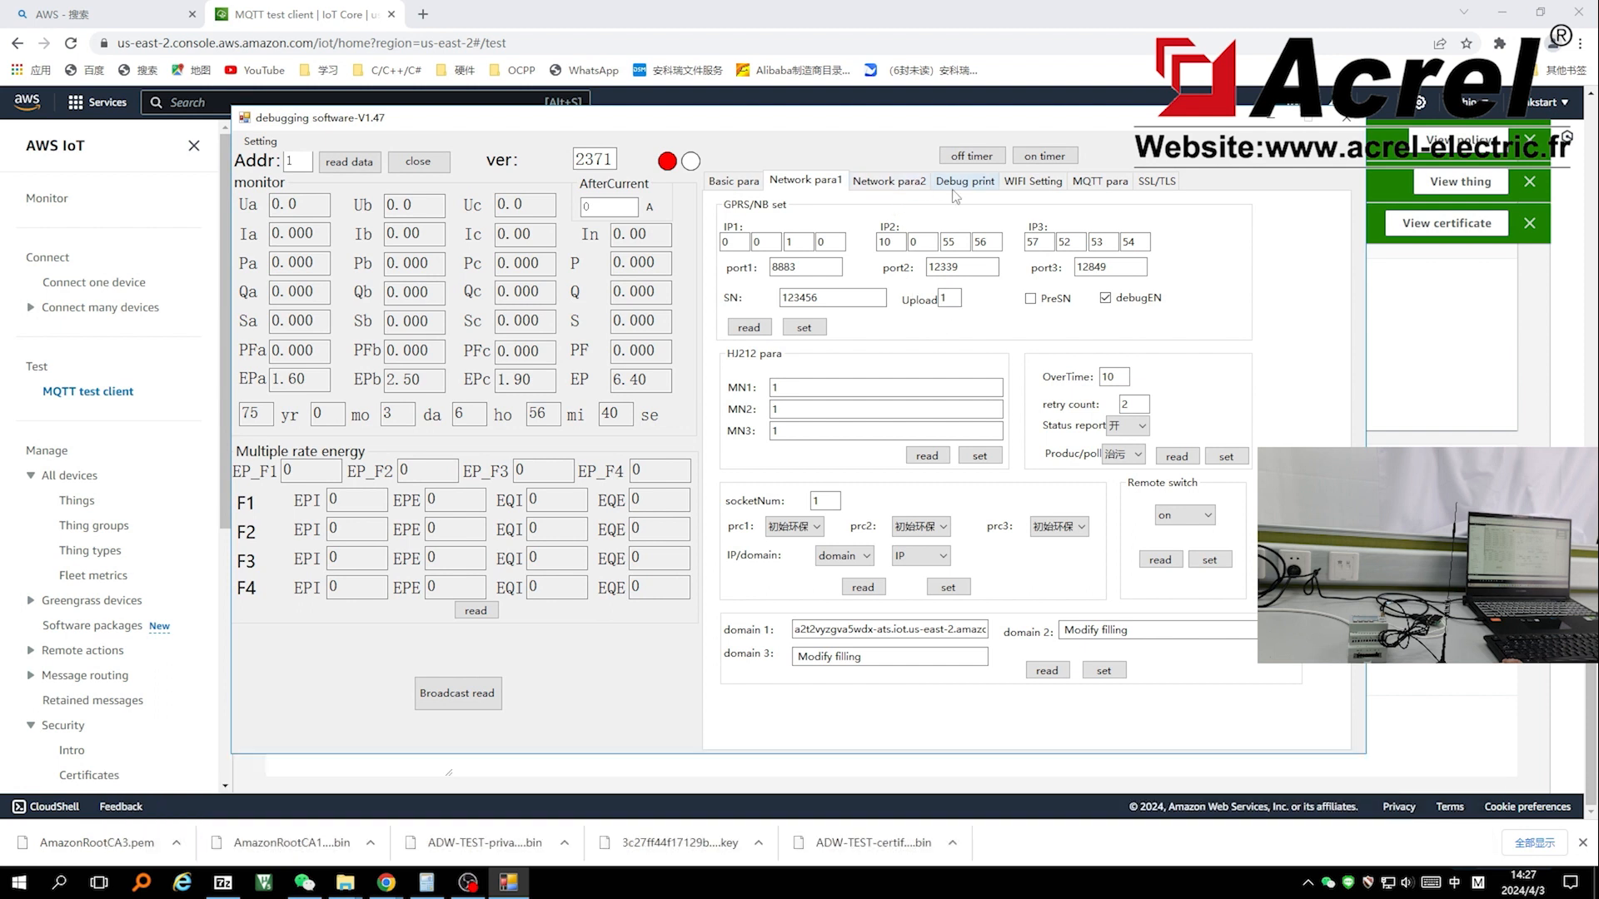
click(965, 182)
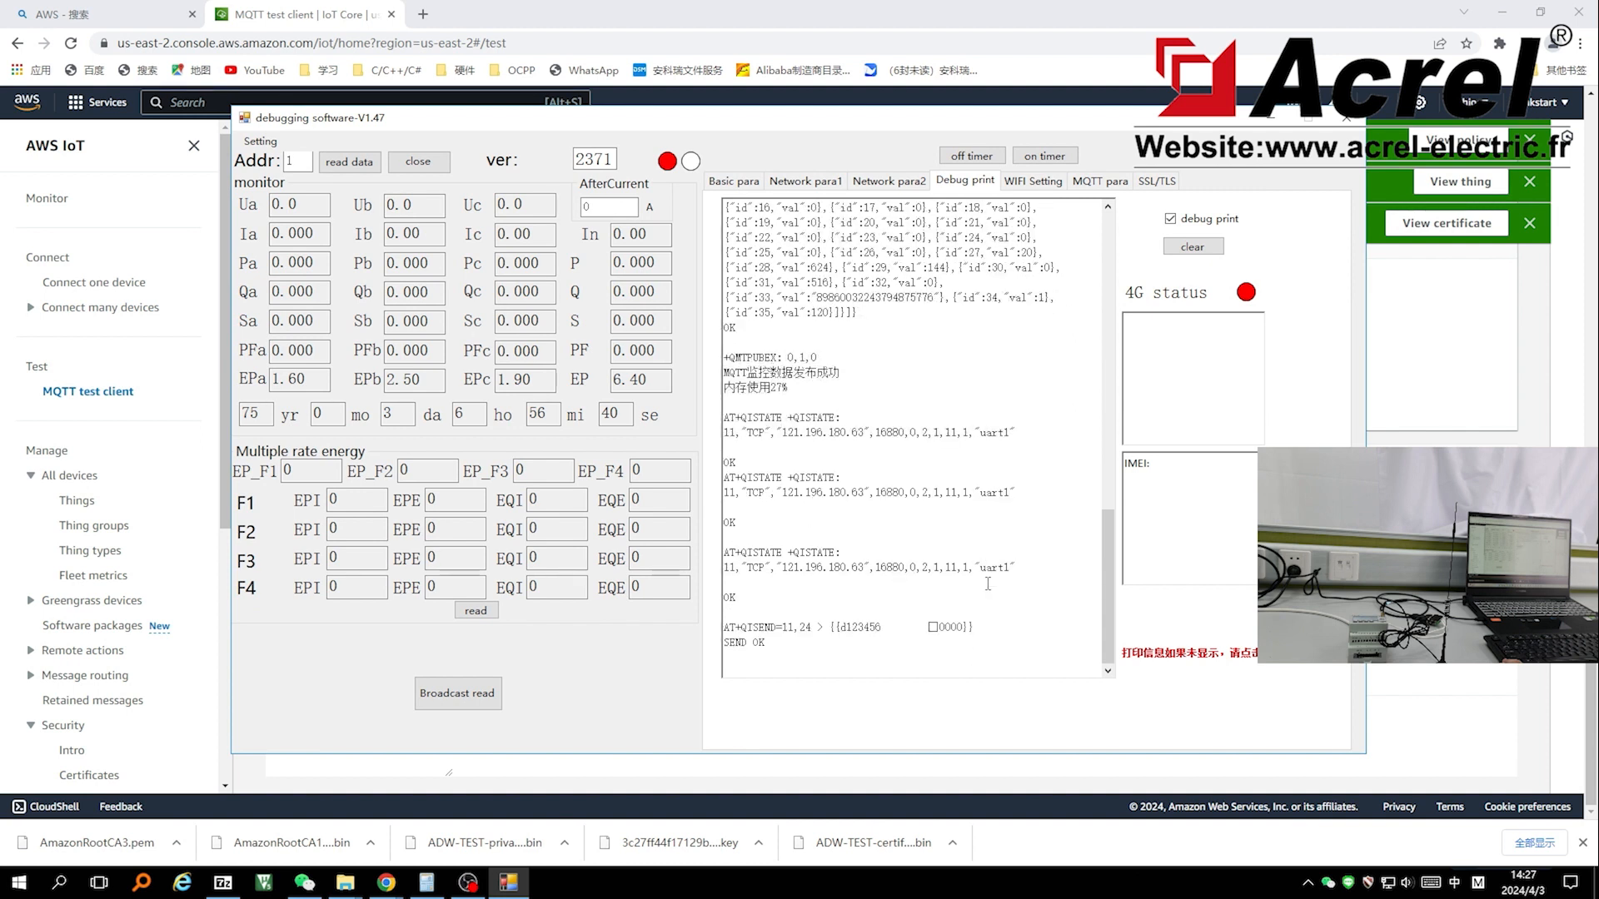
Step: Switch to the MQTT test client to read the JSON payload received on ADW-PUBLISH
click(988, 26)
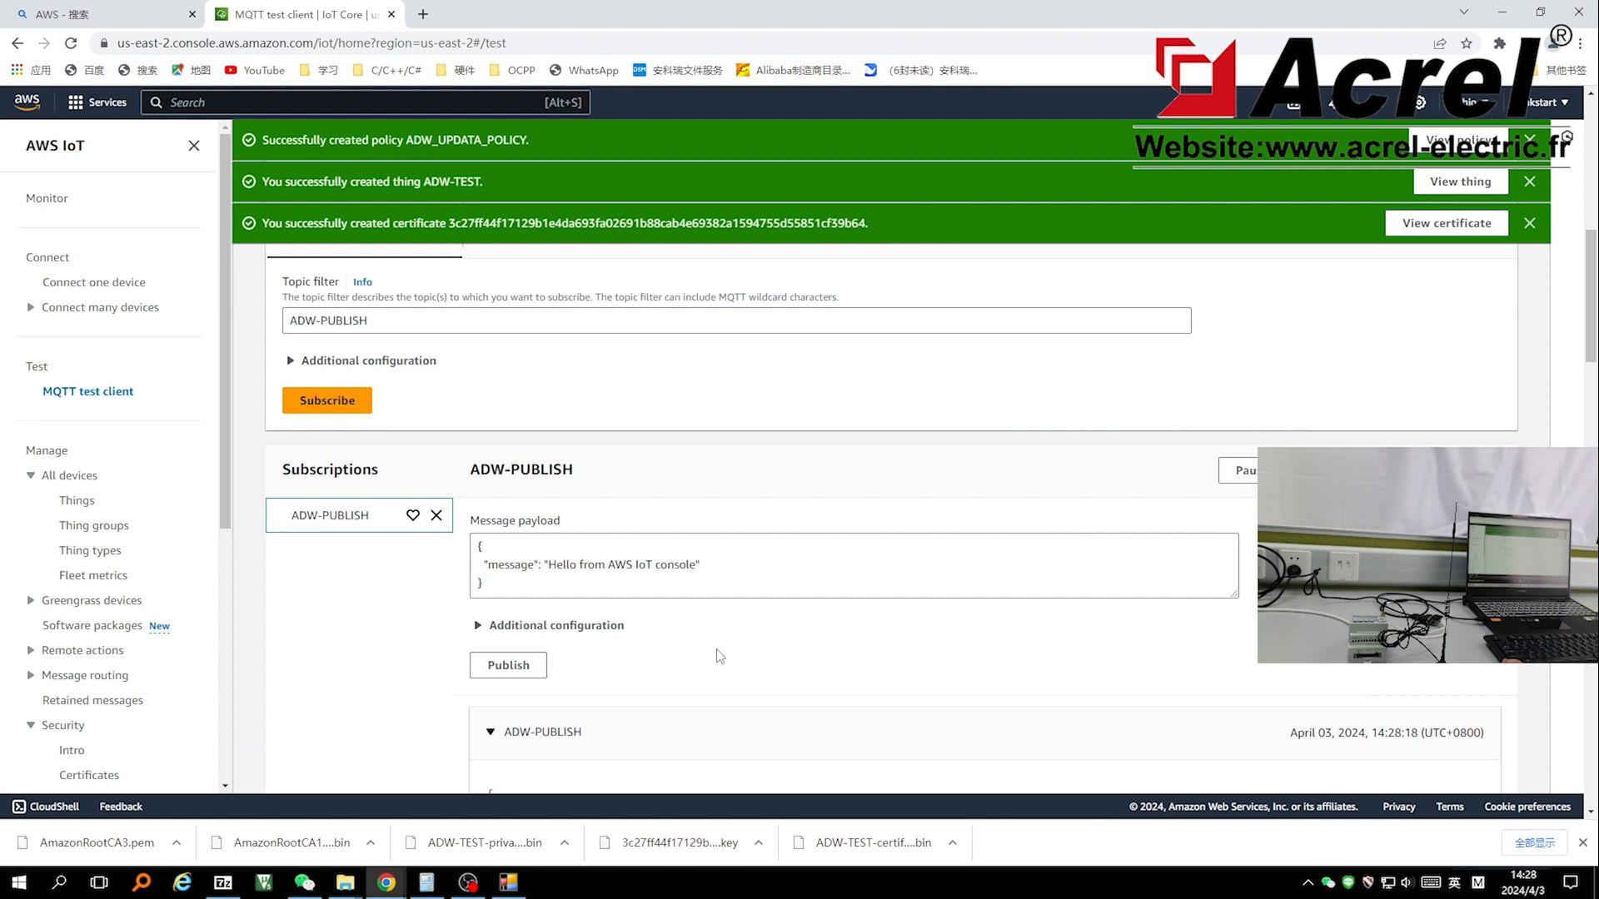
scroll(719, 654, down, 4)
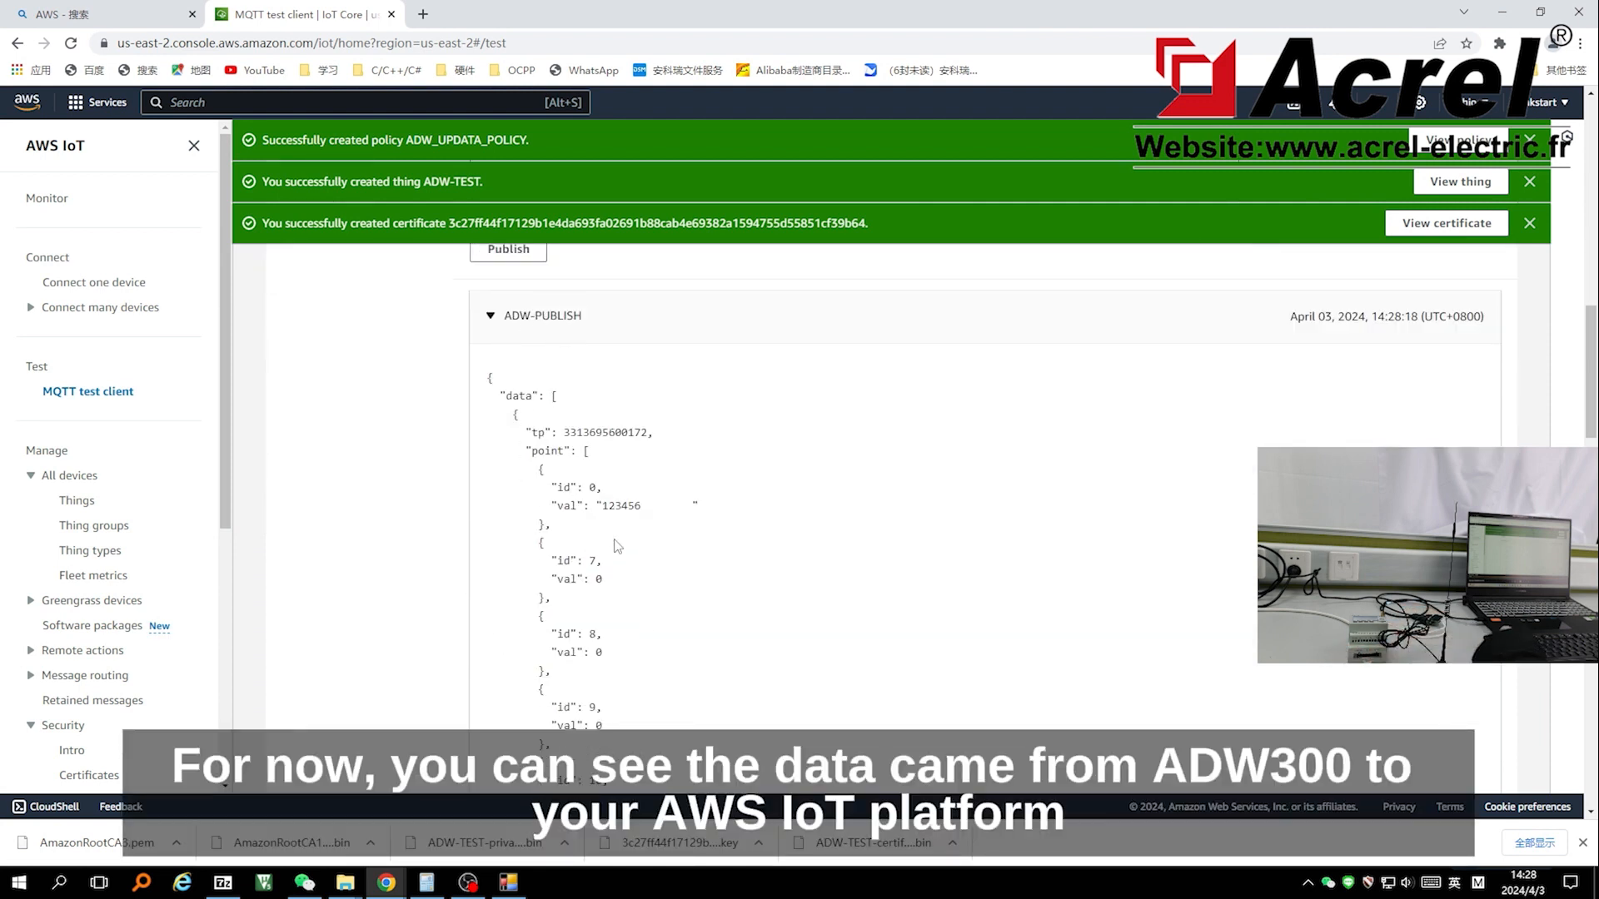
scroll(651, 591, down, 2)
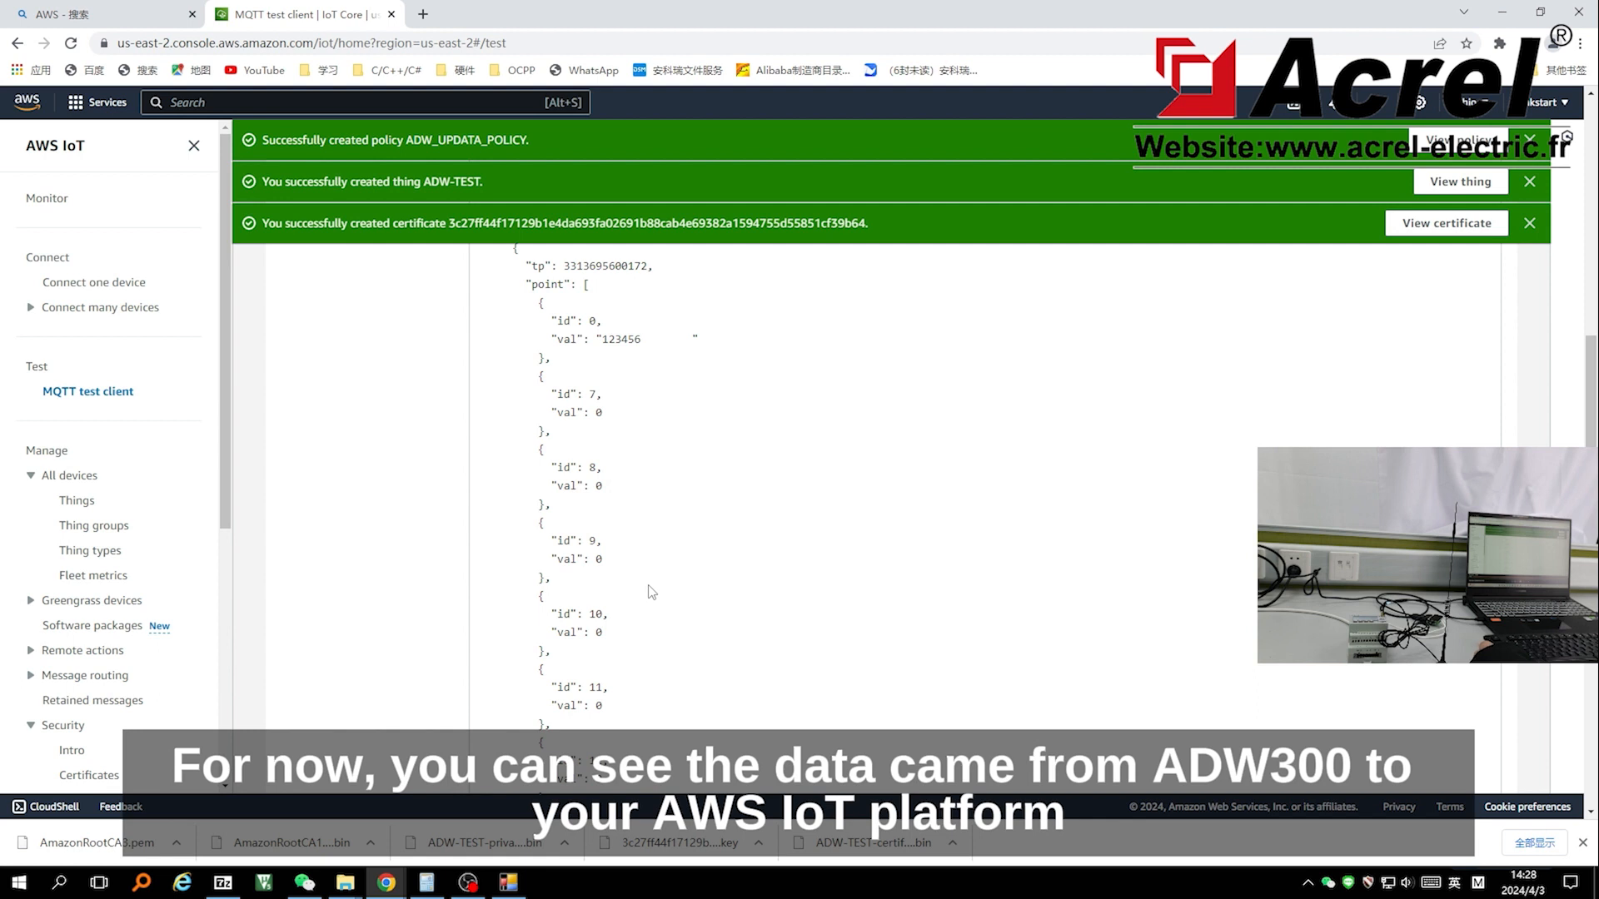
scroll(649, 590, down, 3)
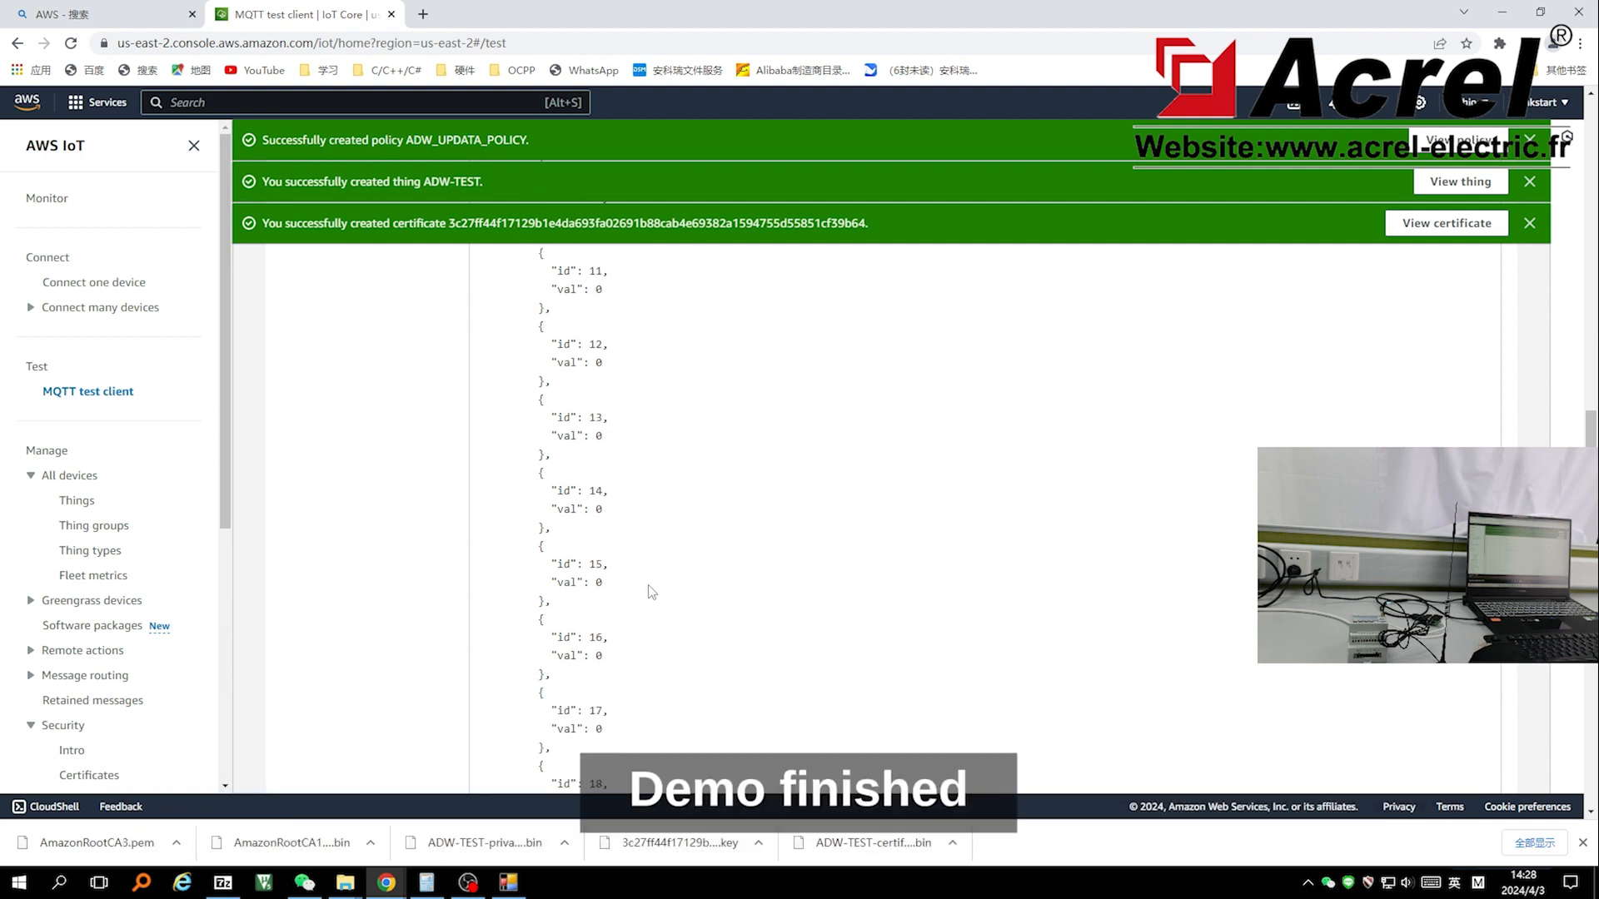